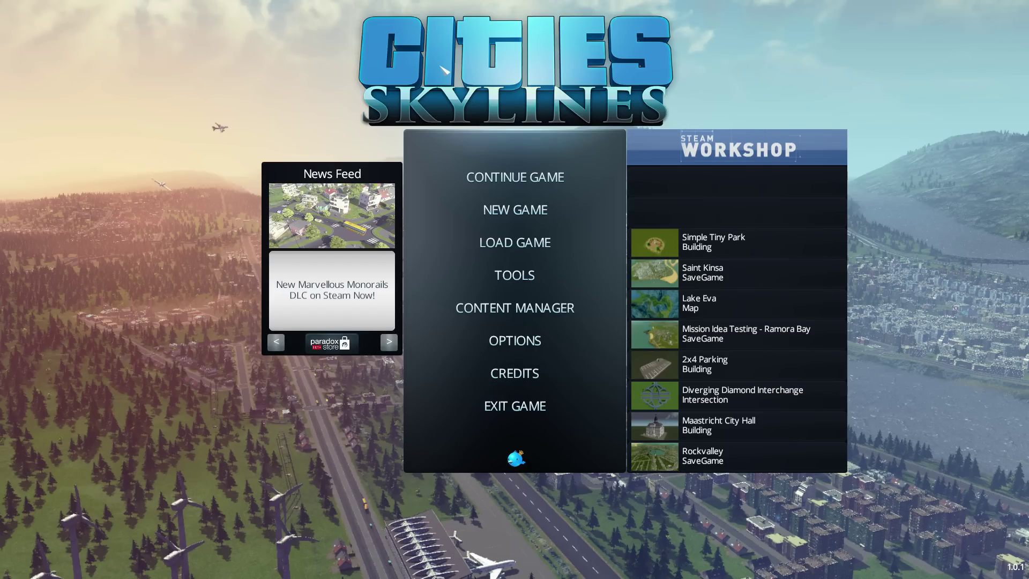
- Start a new asset in the Asset Editor with Intersection as the asset type
left_click(516, 277)
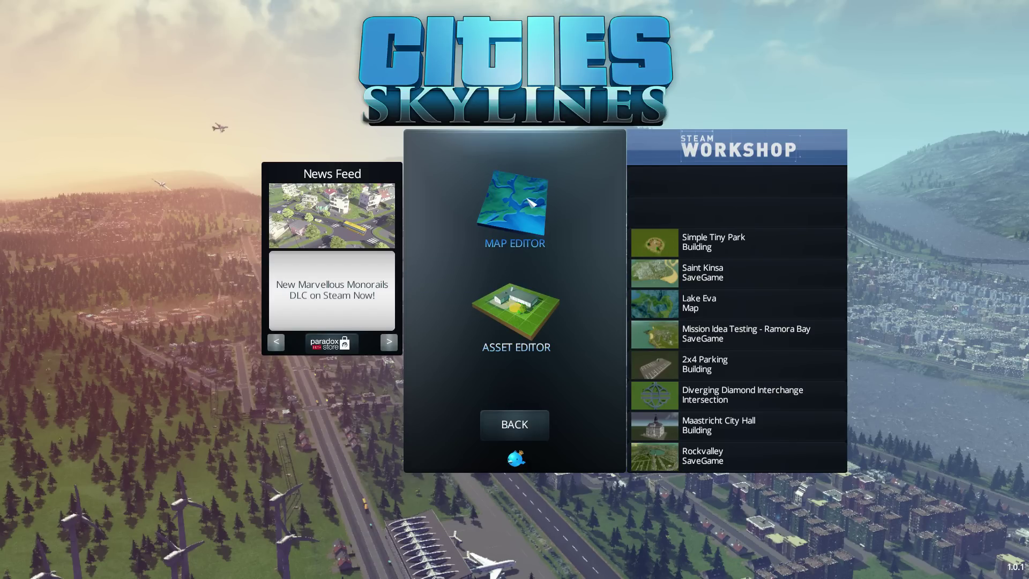
left_click(532, 324)
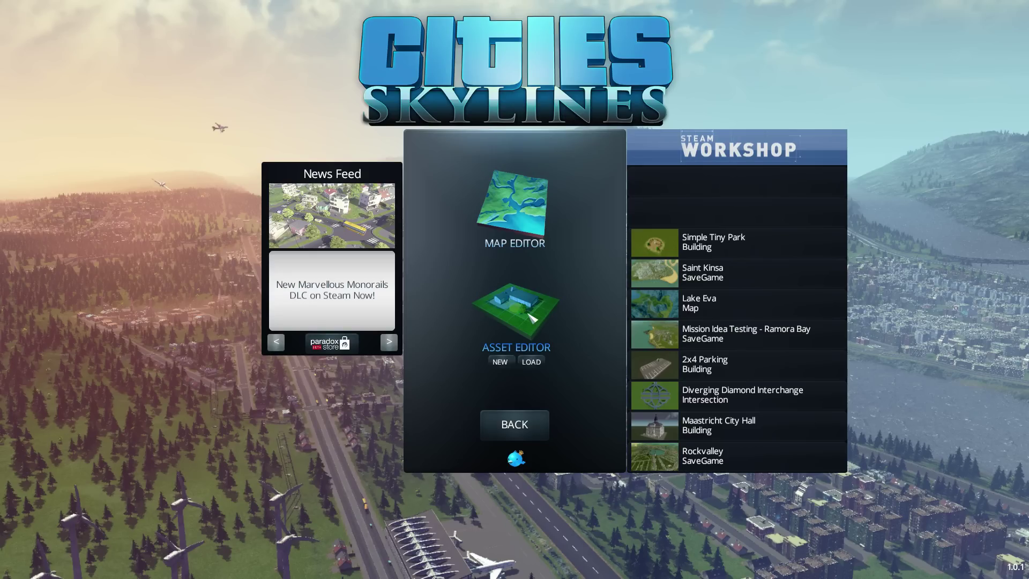
left_click(500, 363)
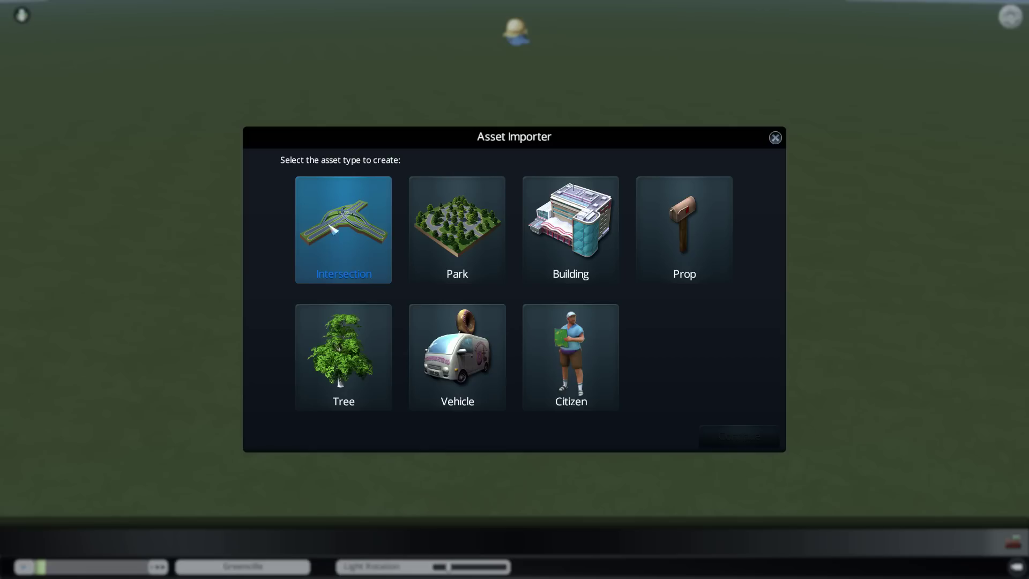
left_click(366, 227)
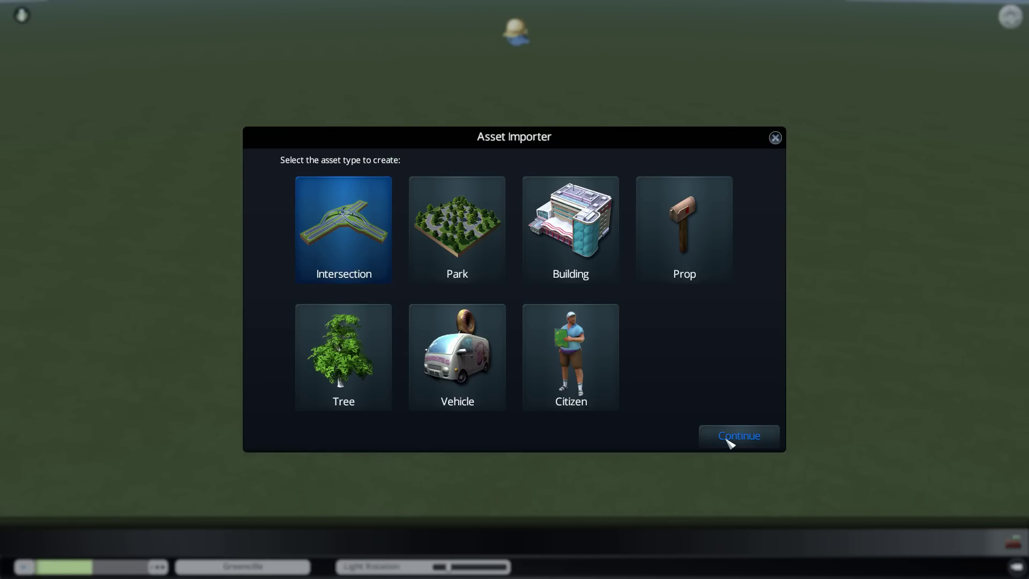
left_click(729, 435)
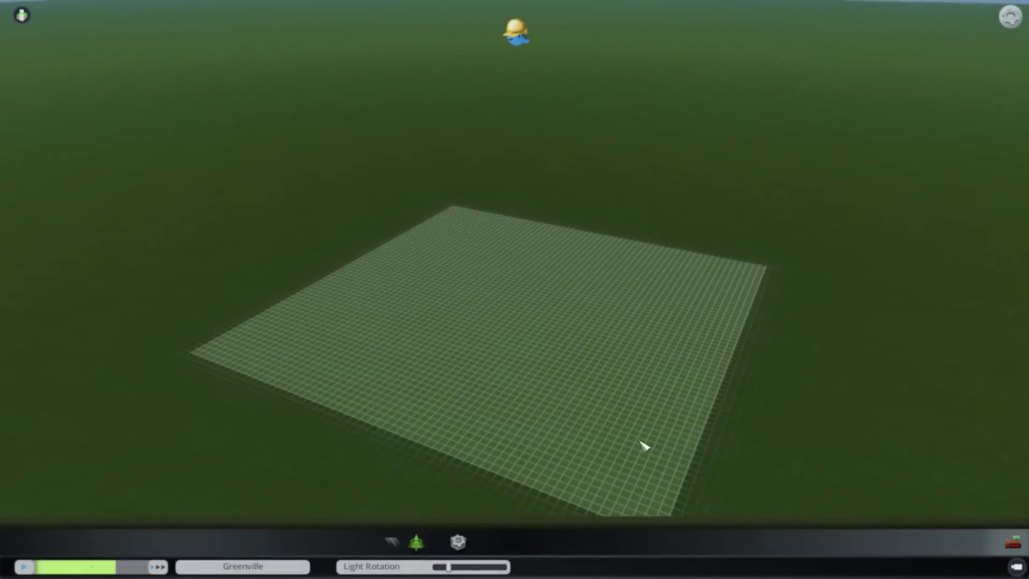
- Look over the empty editing grid and browse the available road types and the tree and prop choices
middle_click_drag(471, 320, 799, 359)
middle_click_drag(531, 283, 521, 283)
scroll(522, 282, "up", 3)
key("s")
left_click(392, 543)
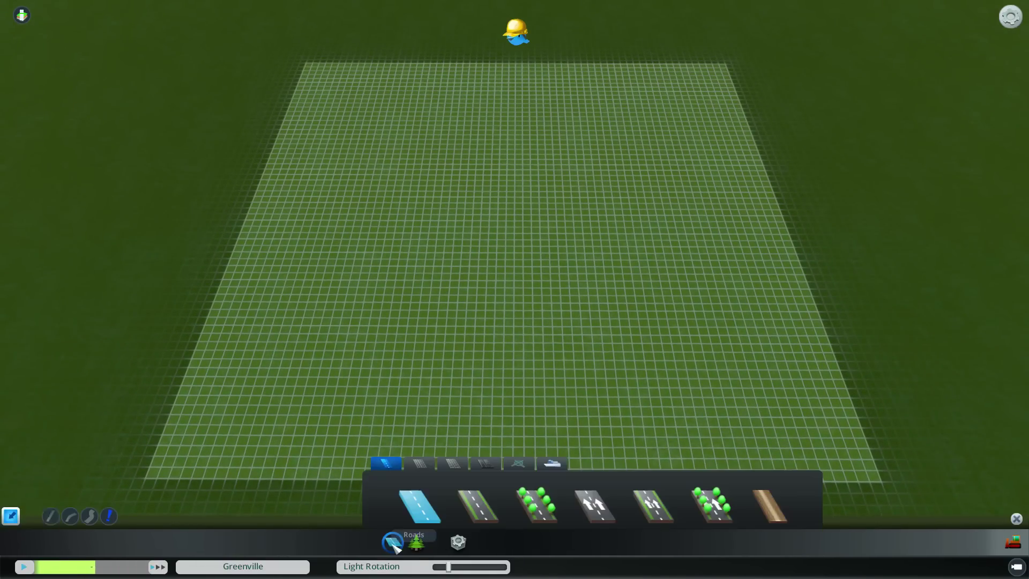
left_click(417, 542)
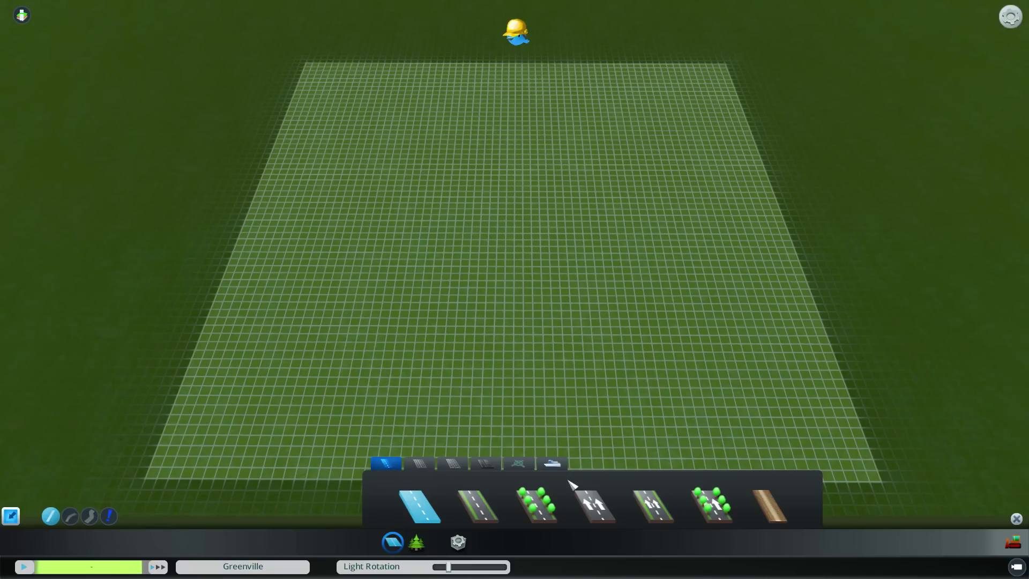
left_click(421, 541)
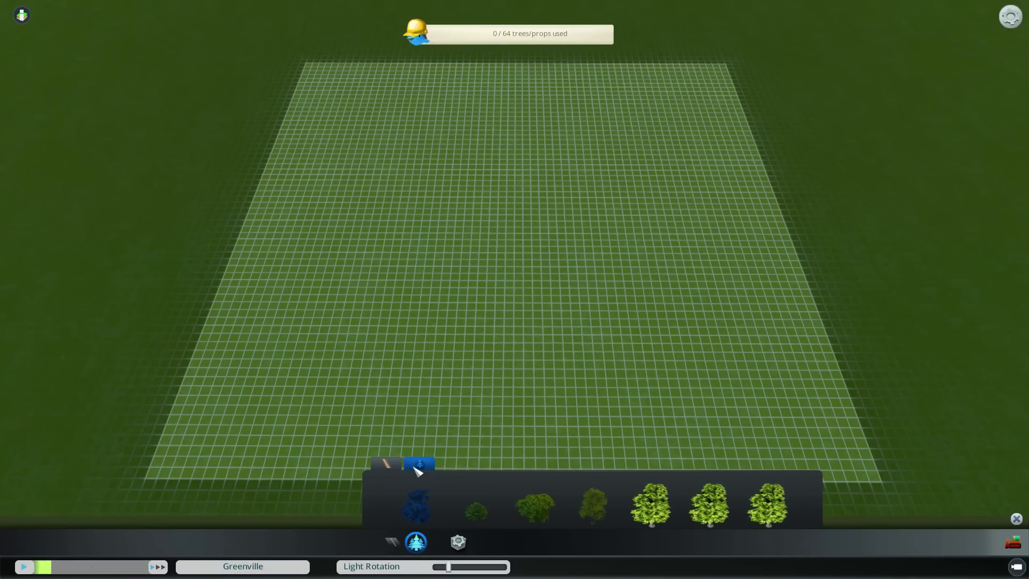
- Place the large ready-made roundabout with four road arms in the middle of the editing grid
left_click(392, 542)
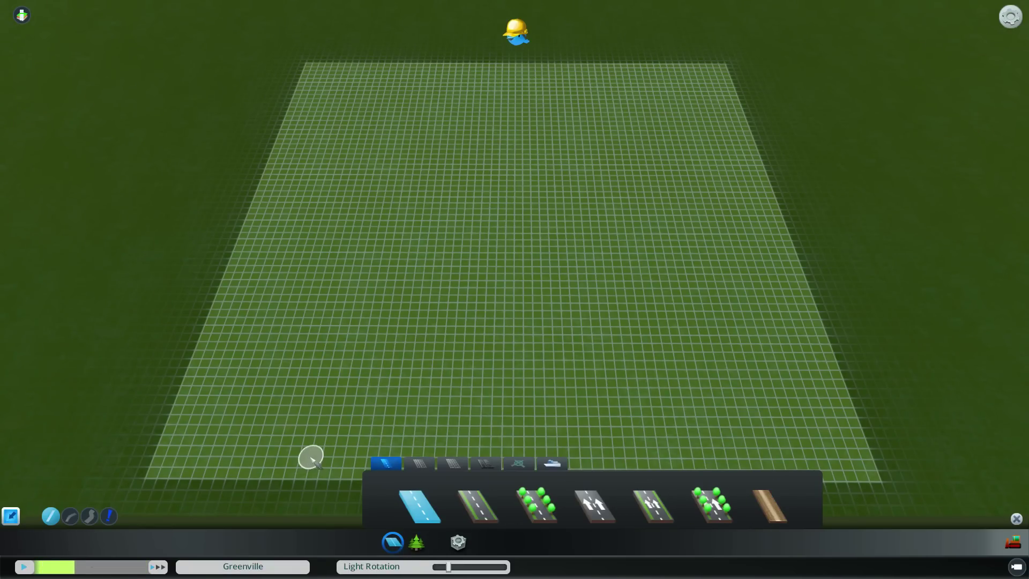
key("a")
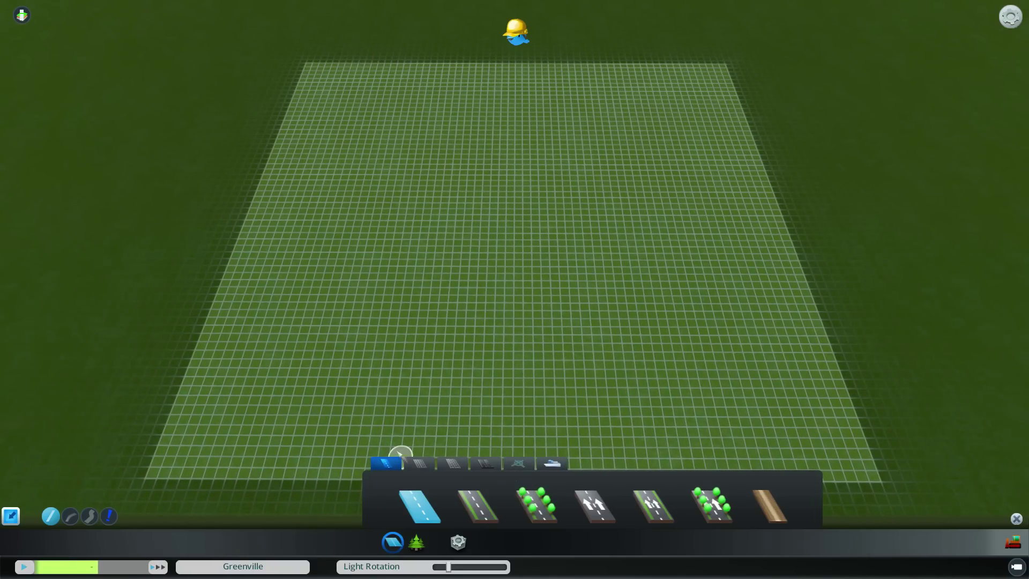
scroll(513, 381, "up", 5)
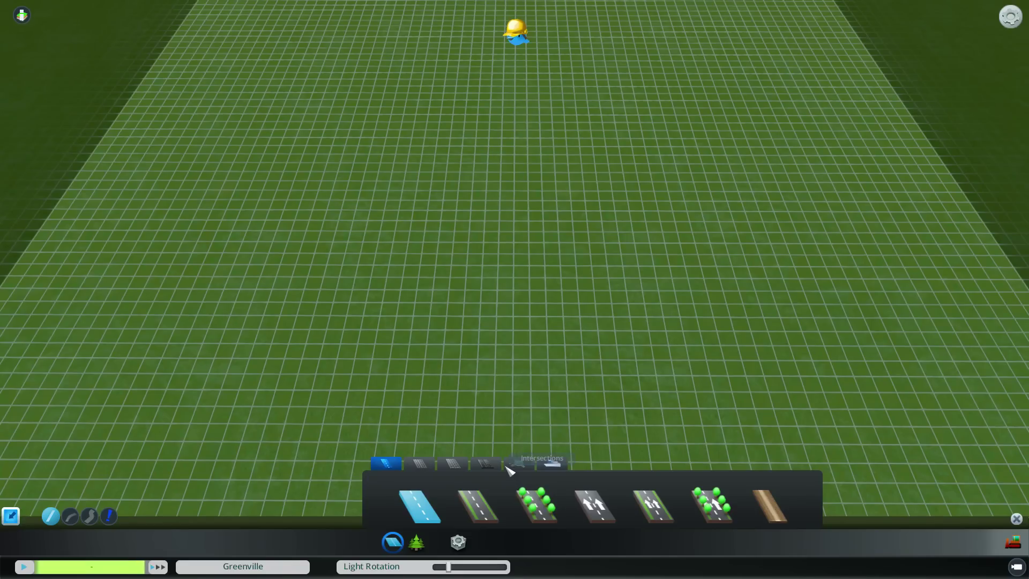
left_click(512, 466)
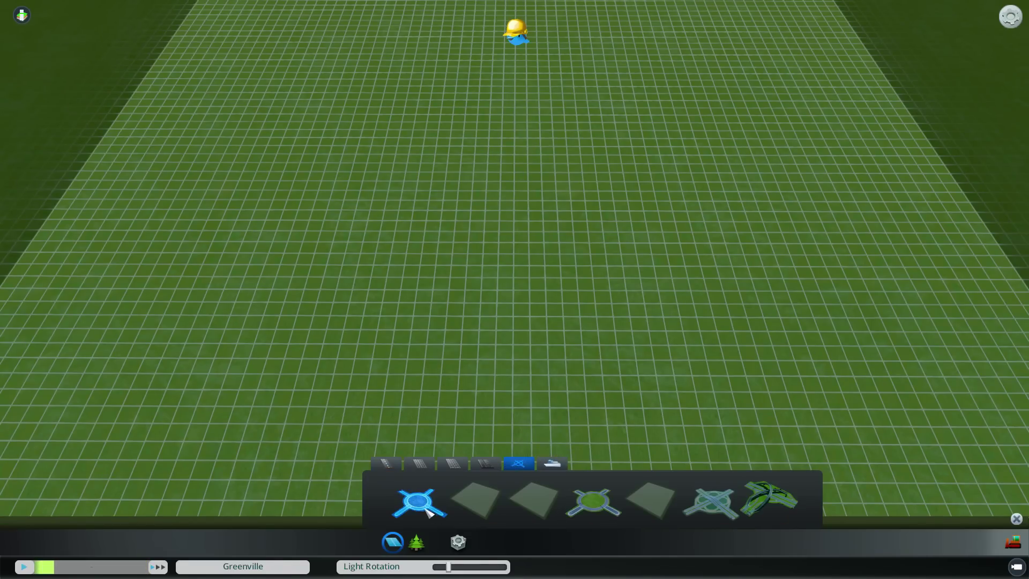
left_click(604, 517)
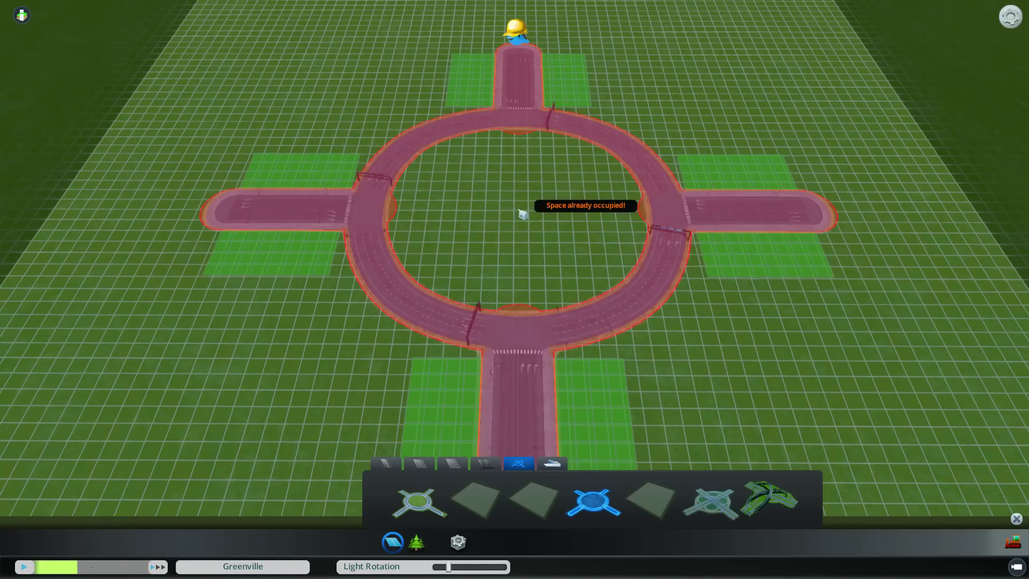
scroll(523, 214, "down", 5)
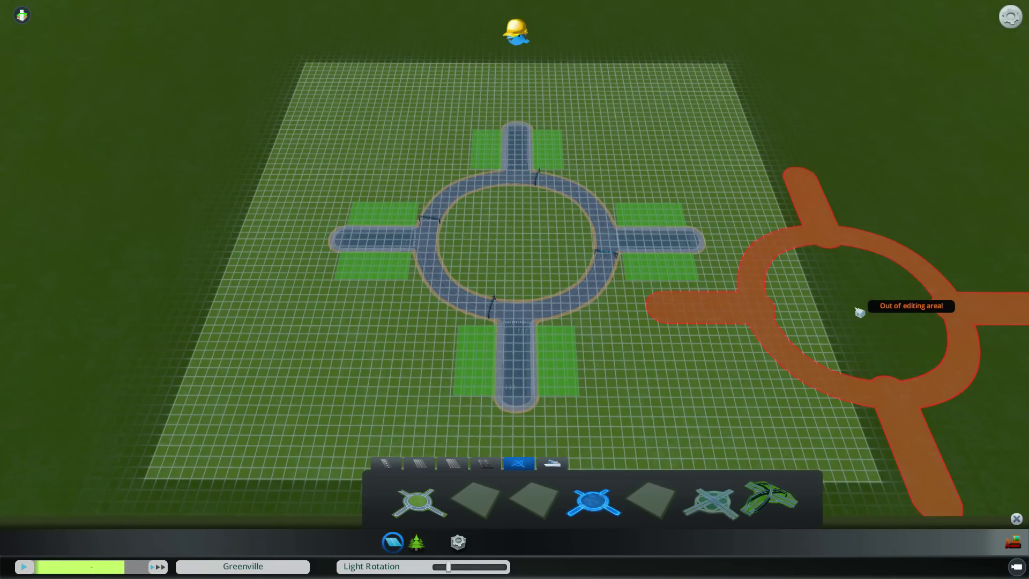
- Bulldoze all segments of the roundabout and its four arms to clear the editing grid
key("b")
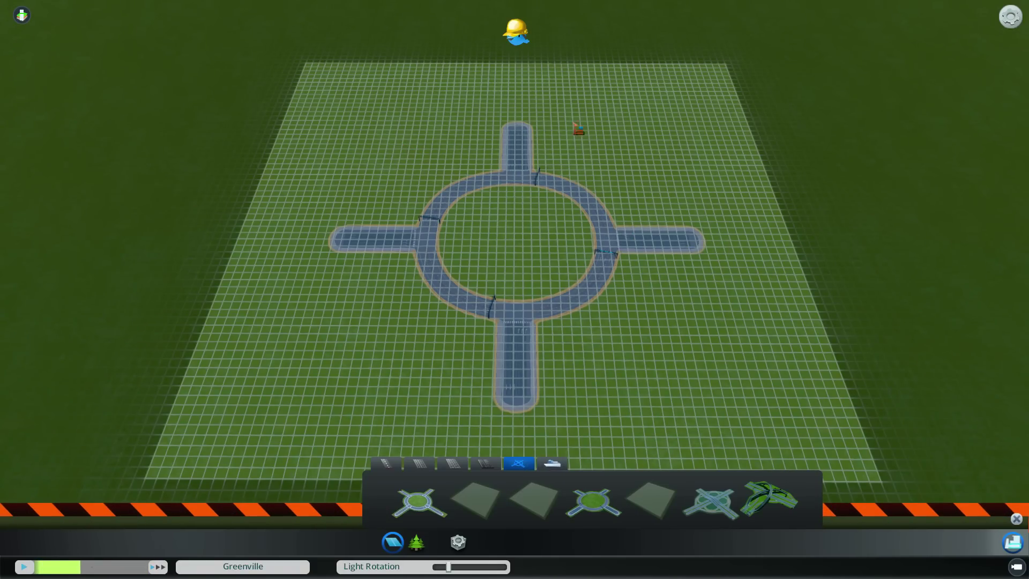
middle_click_drag(408, 260, 574, 340)
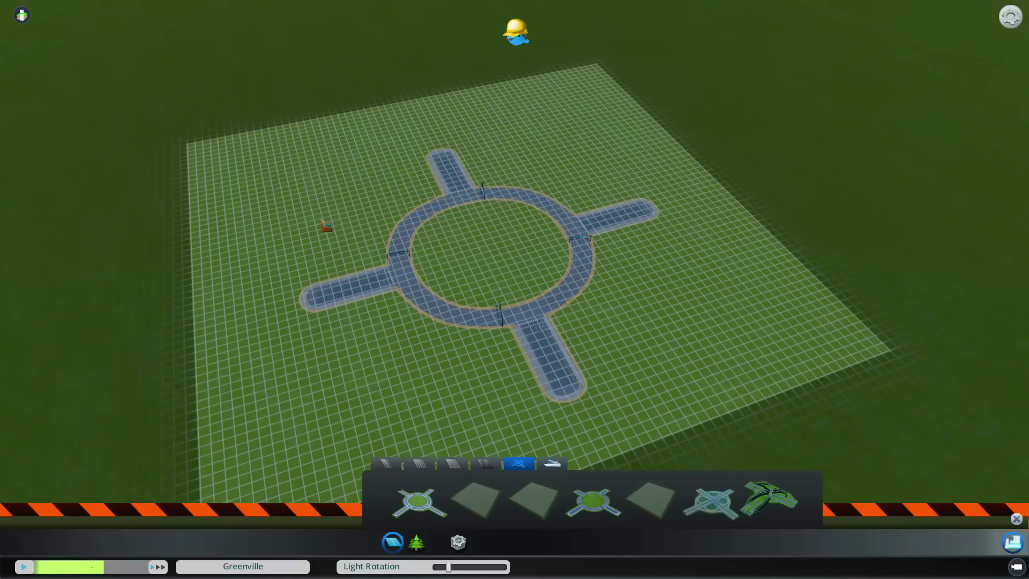
middle_click_drag(507, 252, 519, 292)
left_click(456, 210)
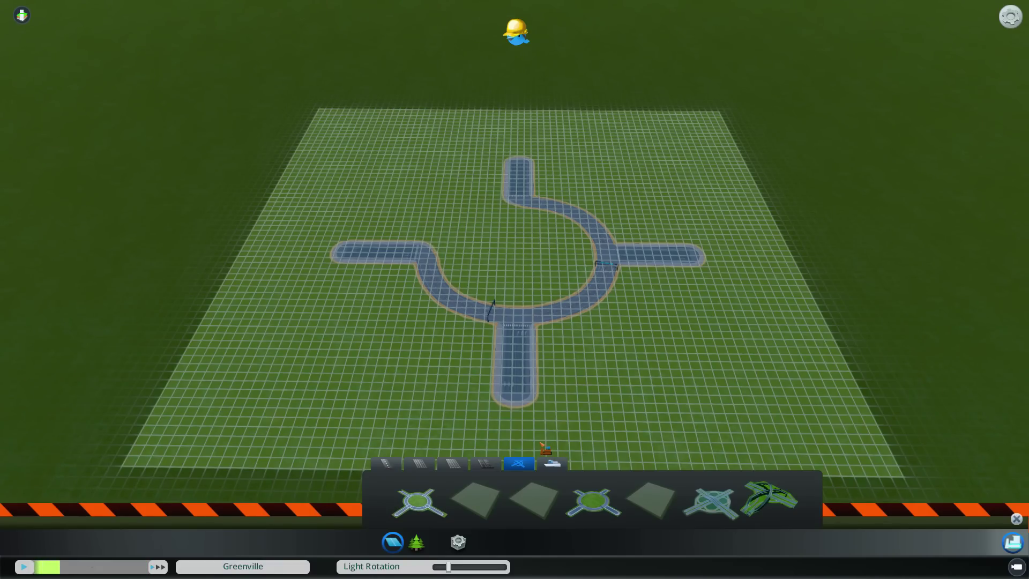
left_click(395, 263)
left_click(470, 311)
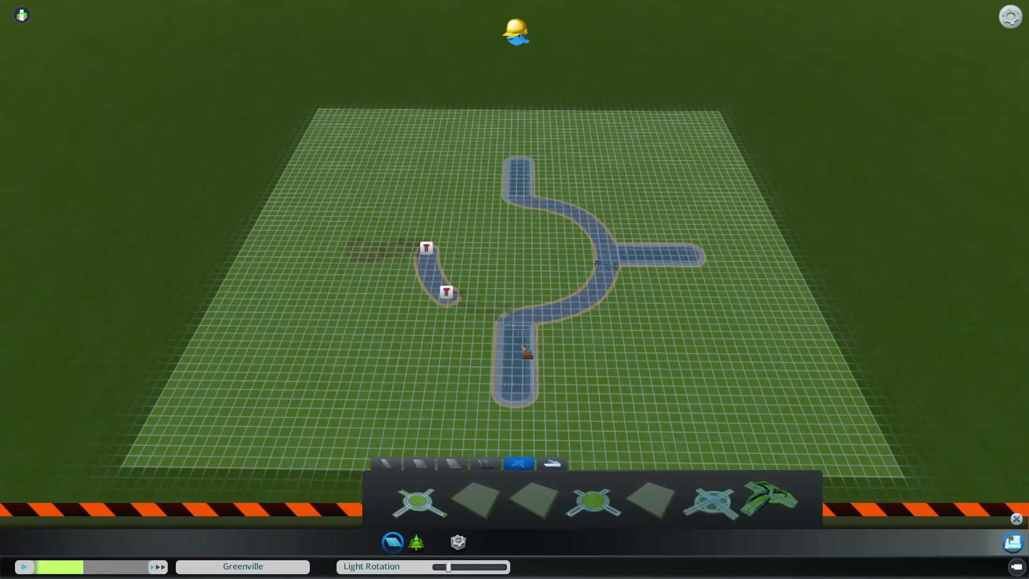
left_click(533, 355)
left_click(448, 297)
left_click(558, 322)
mouse_move(618, 274)
left_mouse_down()
mouse_move(667, 257)
mouse_move(571, 210)
mouse_move(425, 303)
left_mouse_up()
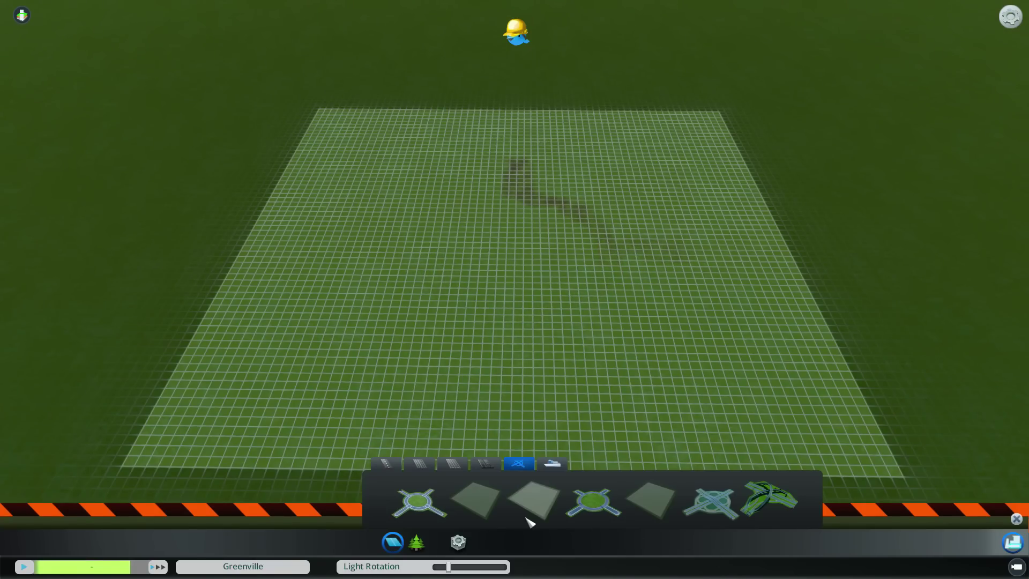
- Place the ready-made highway interchange with a straight overpass near the grid's edge and leave the placement tool
left_click(484, 512)
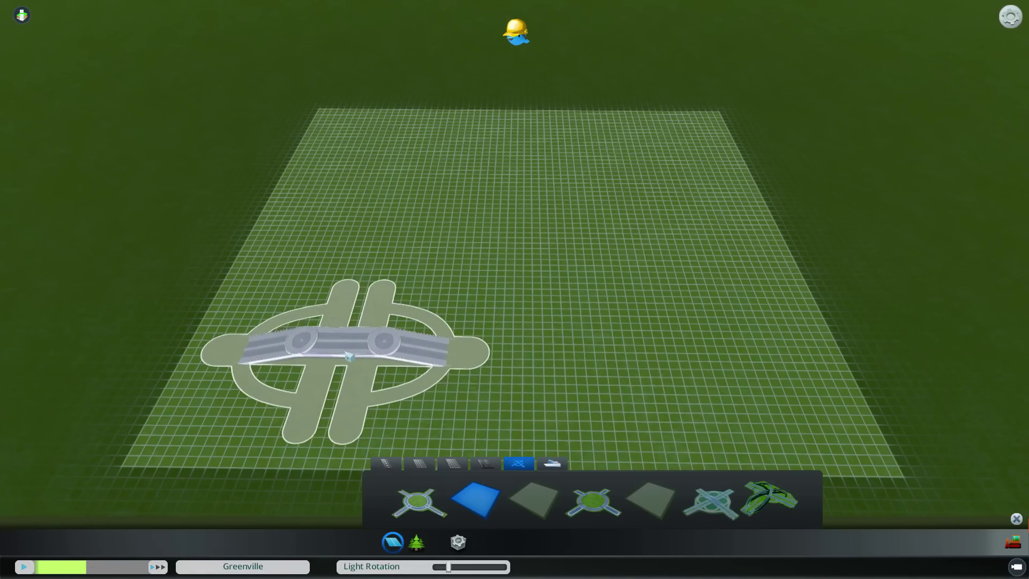
left_click(340, 369)
scroll(505, 370, "up", 3)
key("a")
key("s")
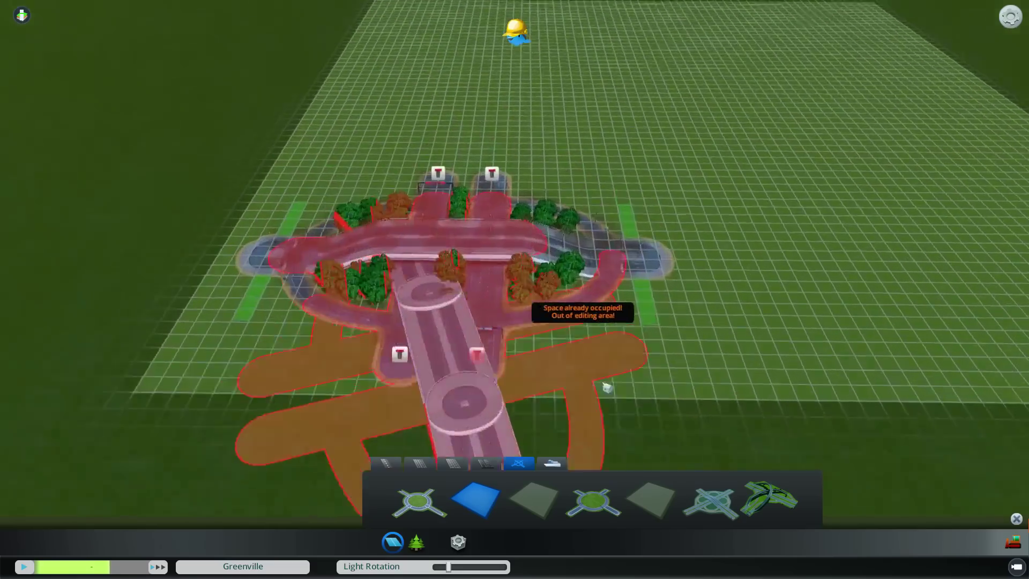
scroll(720, 353, "down", 1)
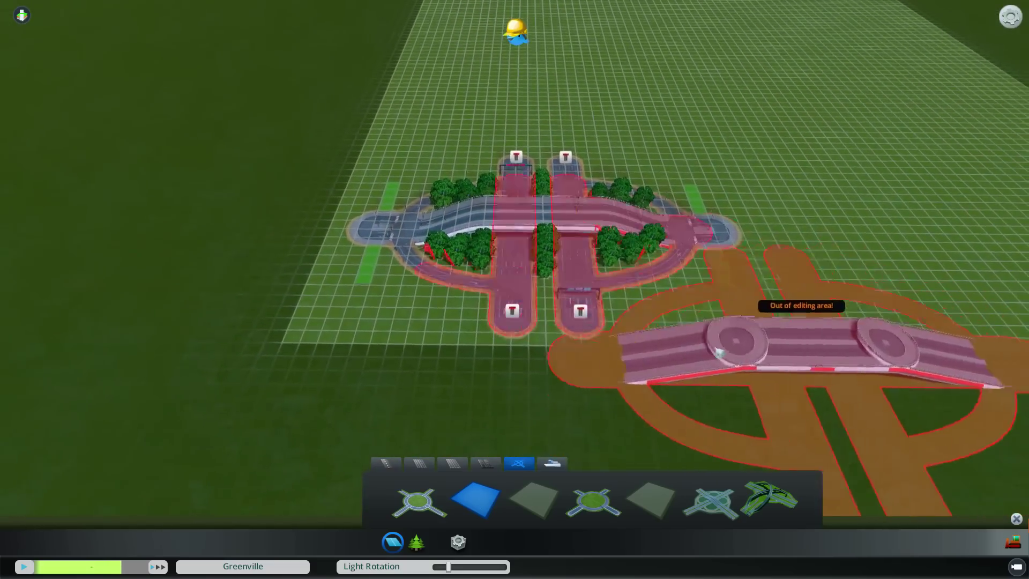
key("Escape")
- Examine the overpass interchange from several sides, including its highway ends, ramps, lane arrows and bridge
middle_click_drag(685, 354, 580, 328)
scroll(581, 328, "up", 3)
scroll(581, 329, "up", 5)
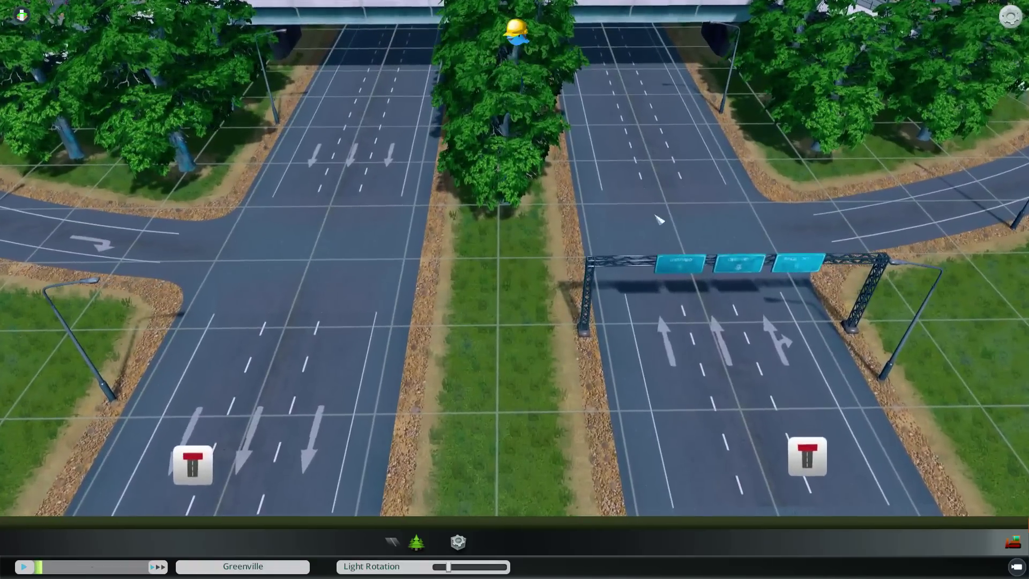
scroll(662, 211, "down", 3)
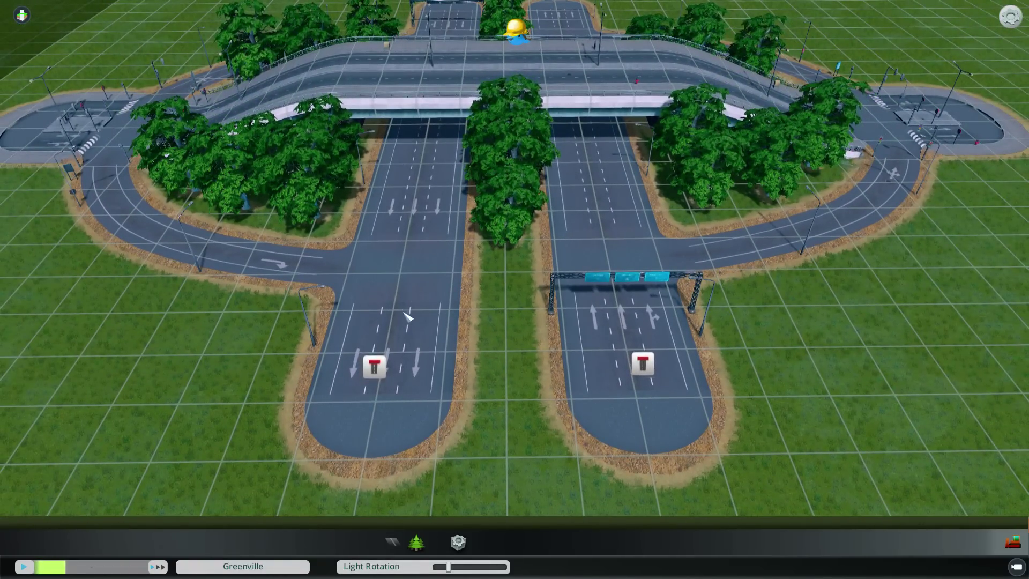
scroll(453, 295, "down", 4)
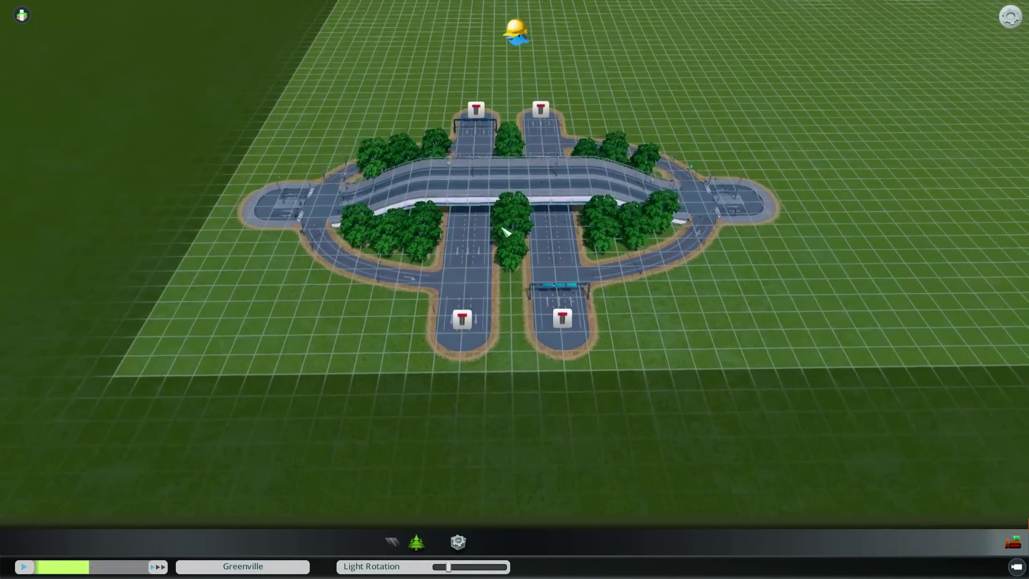
middle_click_drag(482, 294, 523, 293)
scroll(523, 294, "up", 4)
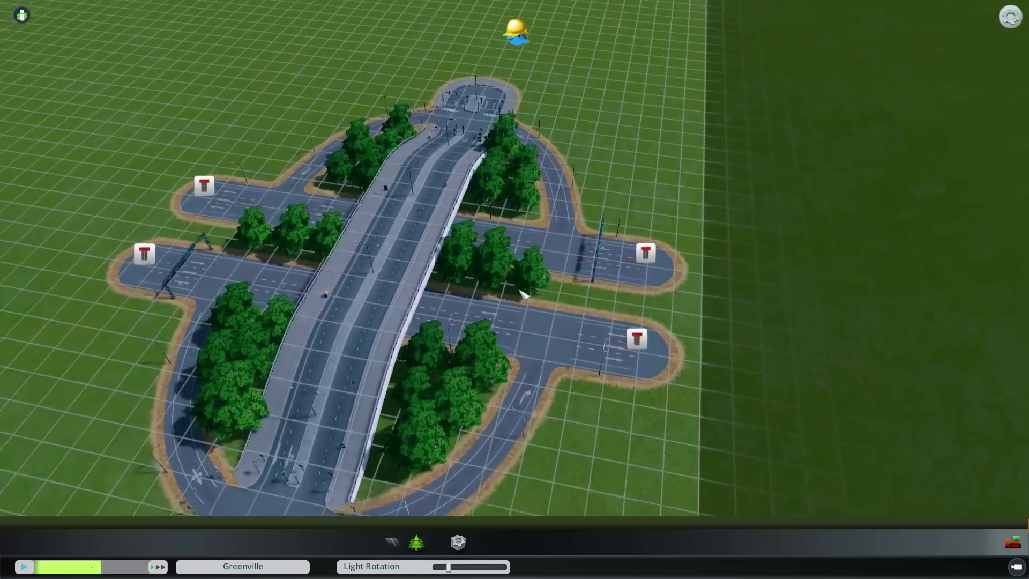
key("s")
key("a")
key("e")
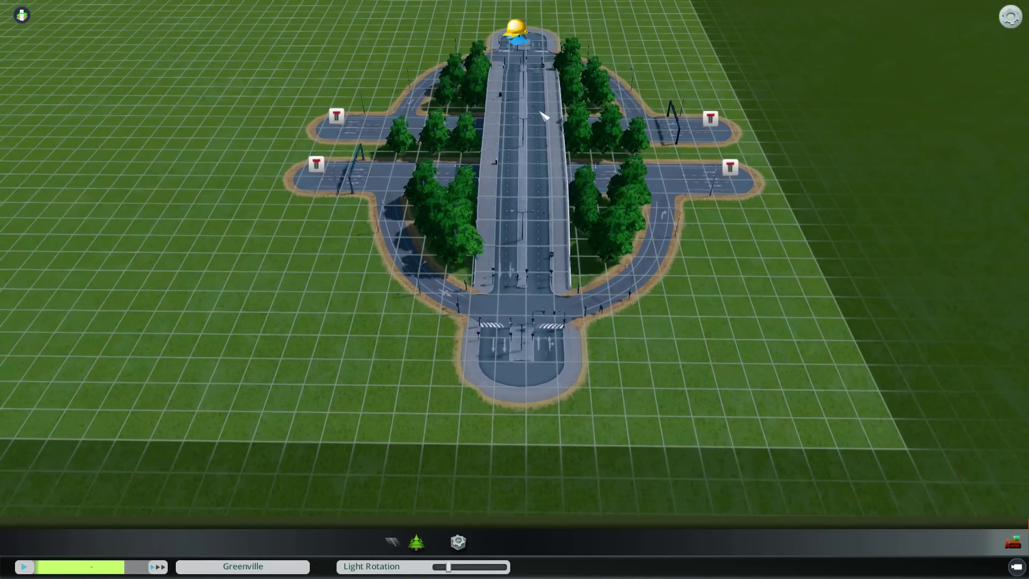
middle_click_drag(542, 115, 620, 442)
middle_click_drag(652, 378, 443, 345)
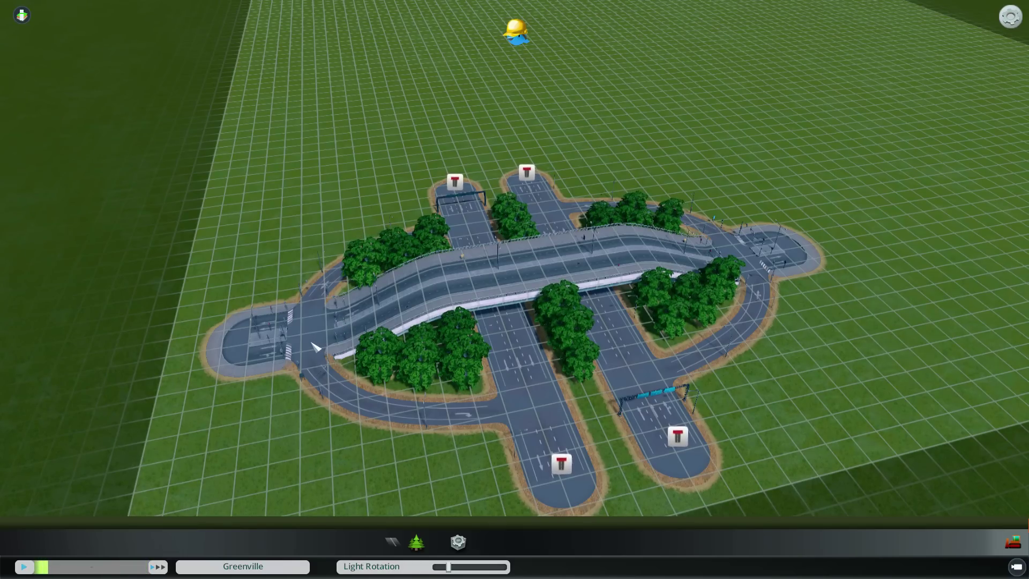
middle_click_drag(298, 362, 520, 300)
- Place the ready-made trumpet interchange with elevated curved ramps beside the overpass interchange
scroll(515, 290, "down", 3)
key("d")
left_click(391, 545)
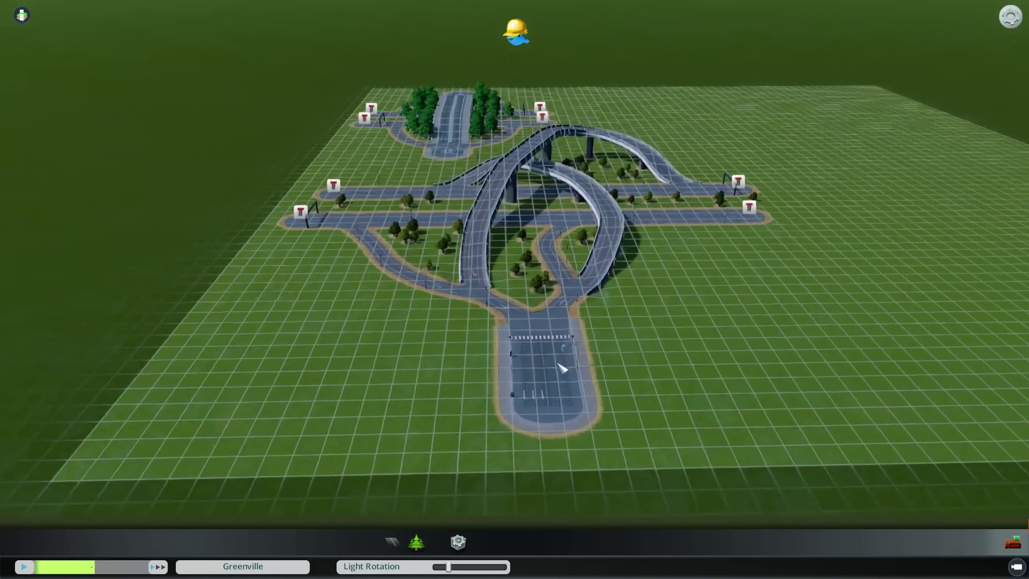
- Examine the trumpet interchange's city road end, elevated ramps and highway connections from close up and far away
scroll(558, 364, "up", 3)
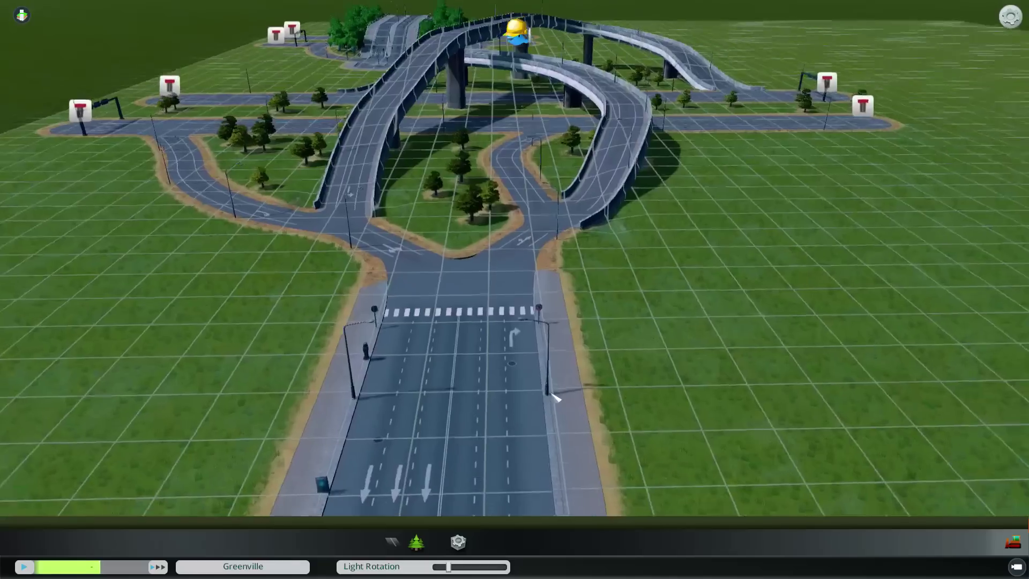
scroll(553, 394, "down", 1)
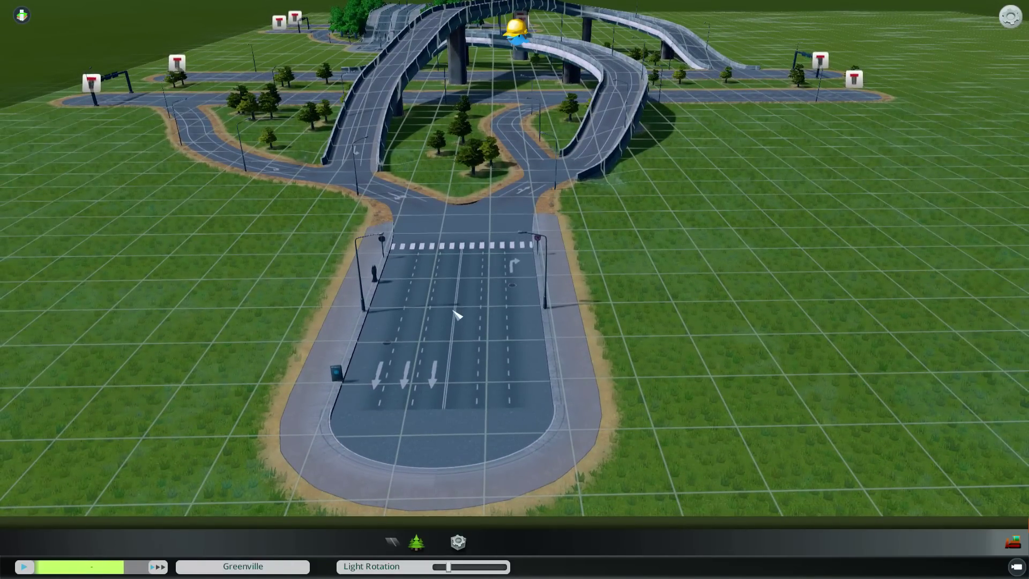
scroll(499, 363, "down", 5)
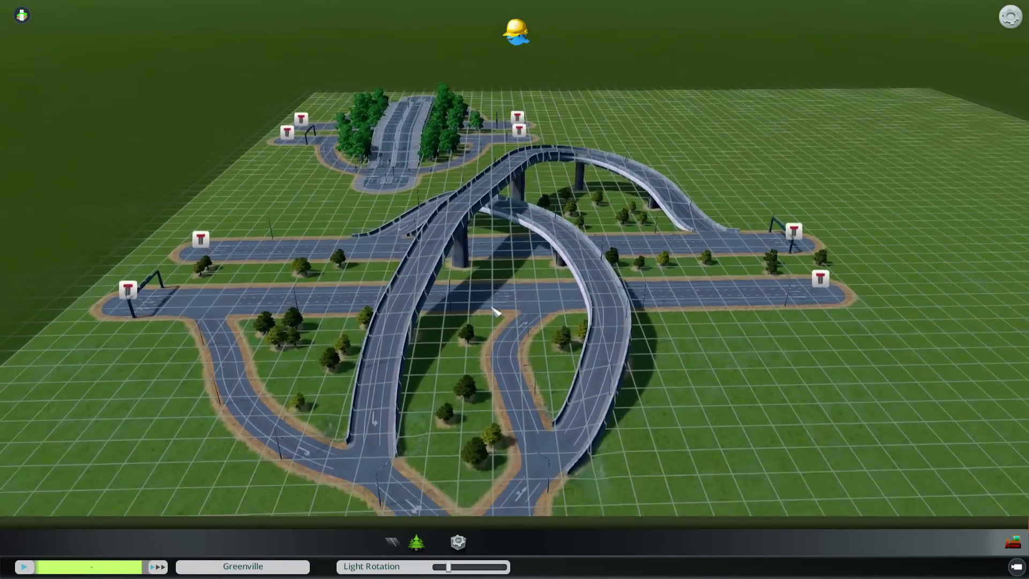
scroll(497, 312, "down", 2)
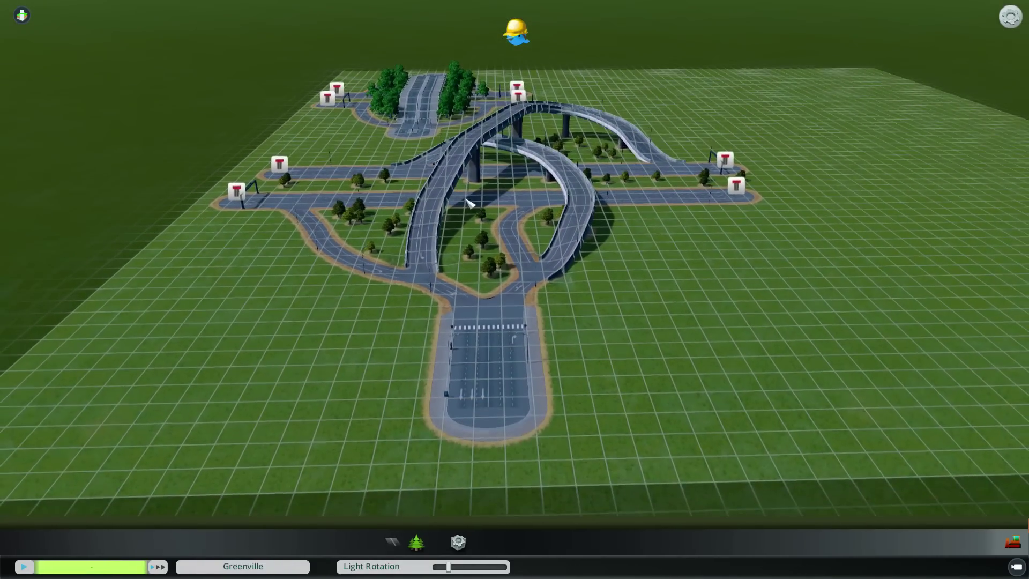
scroll(506, 303, "up", 3)
middle_click_drag(506, 304, 504, 269)
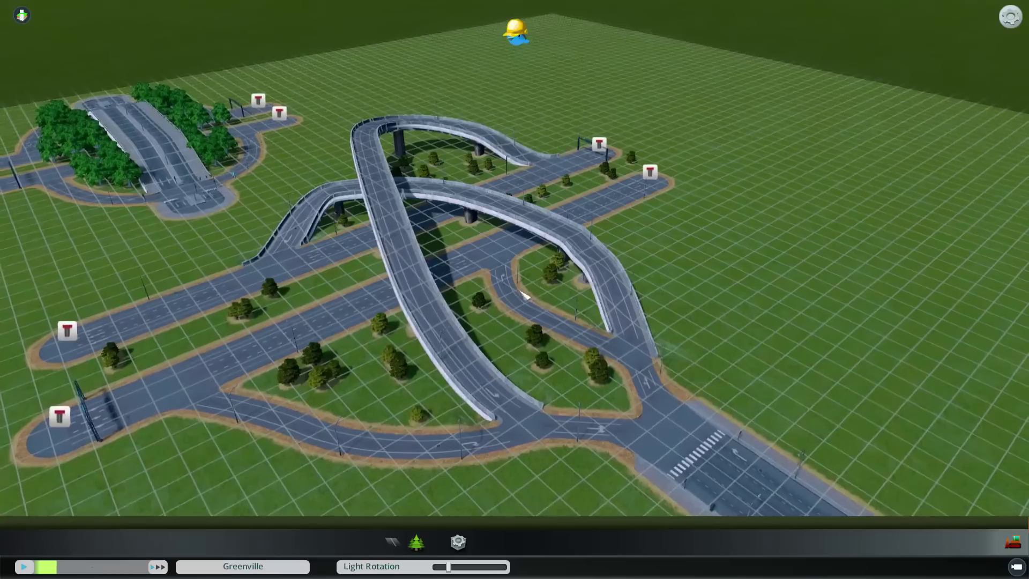
key("q")
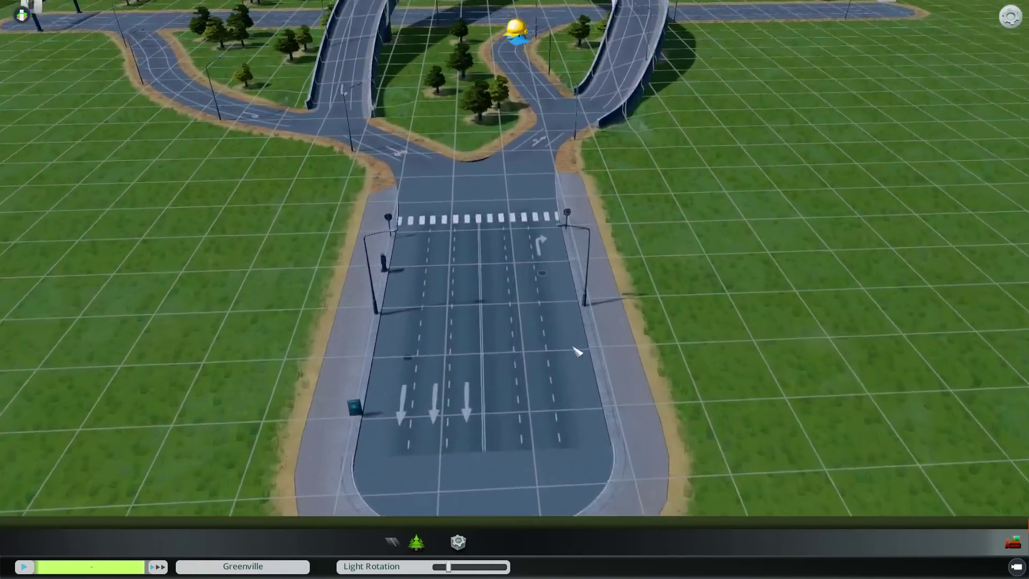
- Compare the overpass and trumpet interchanges from several sides, including their ramps, highway connections and city road ends
scroll(574, 348, "up", 1)
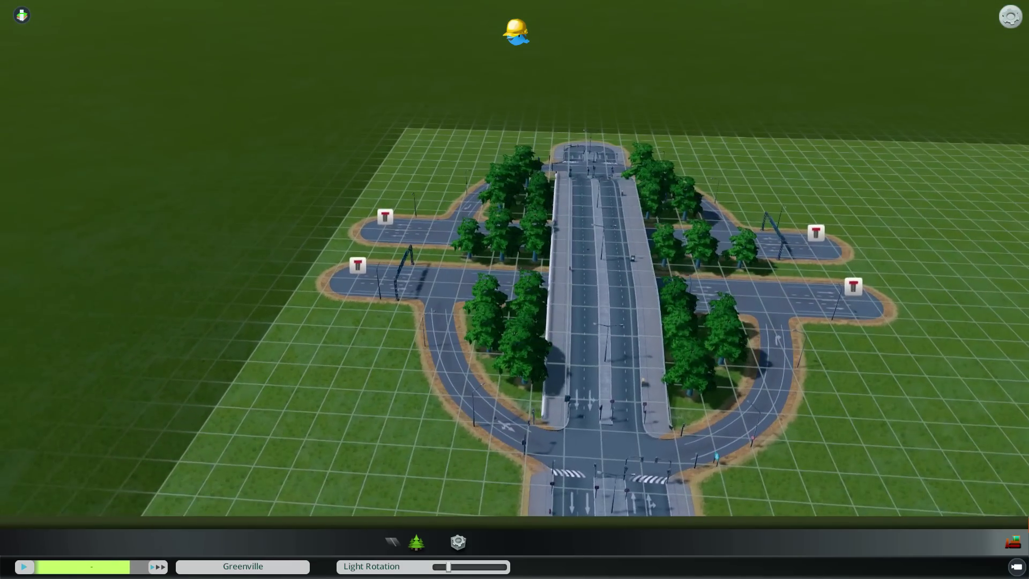
scroll(572, 307, "up", 3)
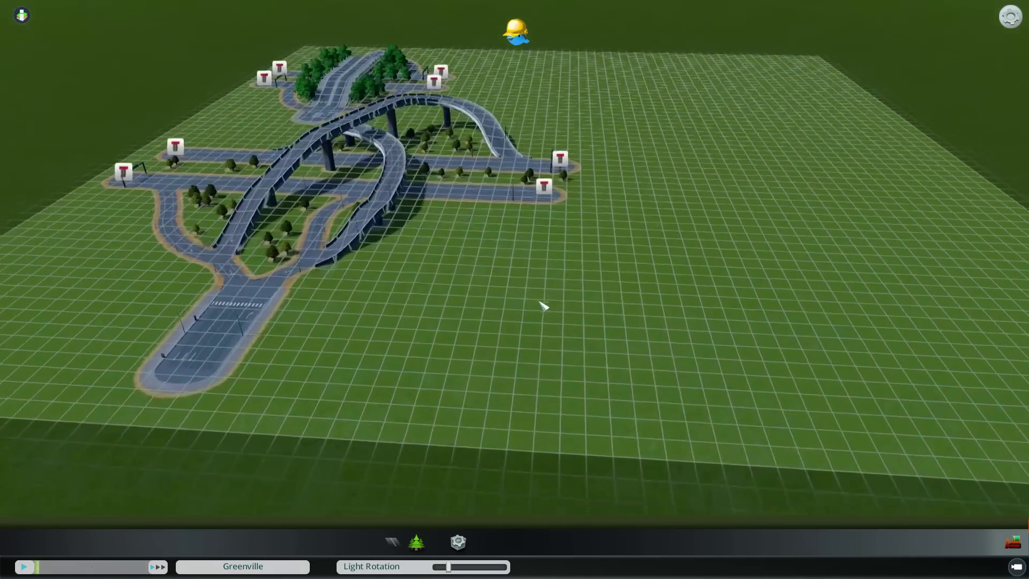
mouse_move(537, 306)
middle_mouse_down()
mouse_move(482, 194)
mouse_move(536, 252)
mouse_move(541, 300)
mouse_move(514, 290)
mouse_move(527, 294)
middle_mouse_up()
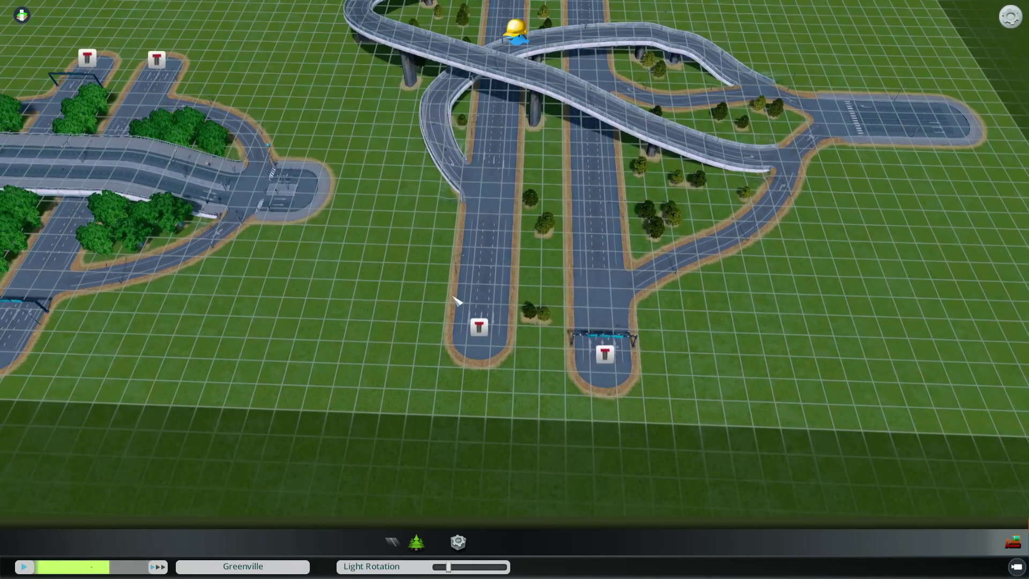
key("a")
scroll(464, 295, "up", 3)
key("w")
scroll(503, 276, "down", 2)
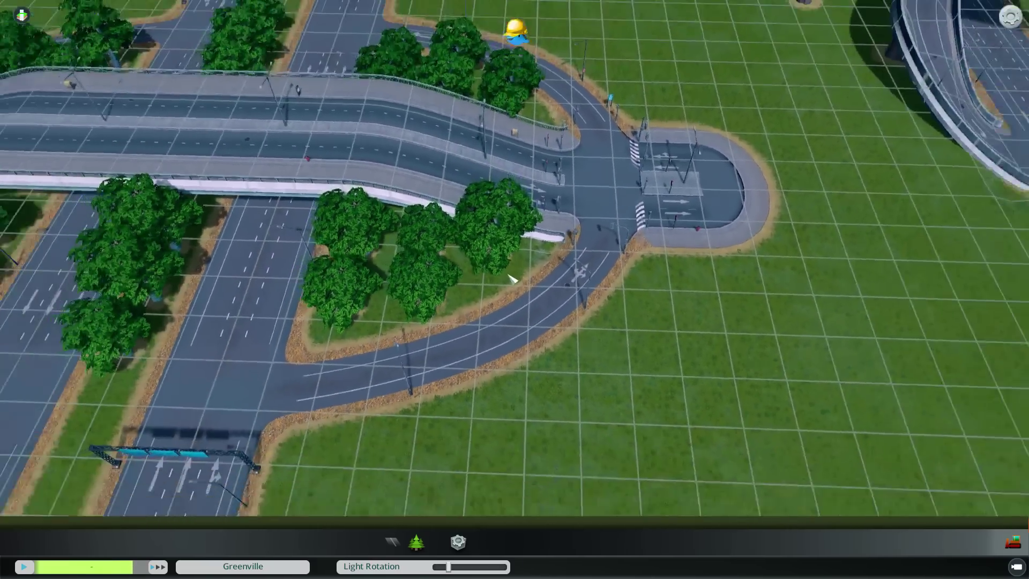
scroll(513, 278, "down", 5)
middle_click_drag(520, 262, 375, 241)
key("s")
key("d")
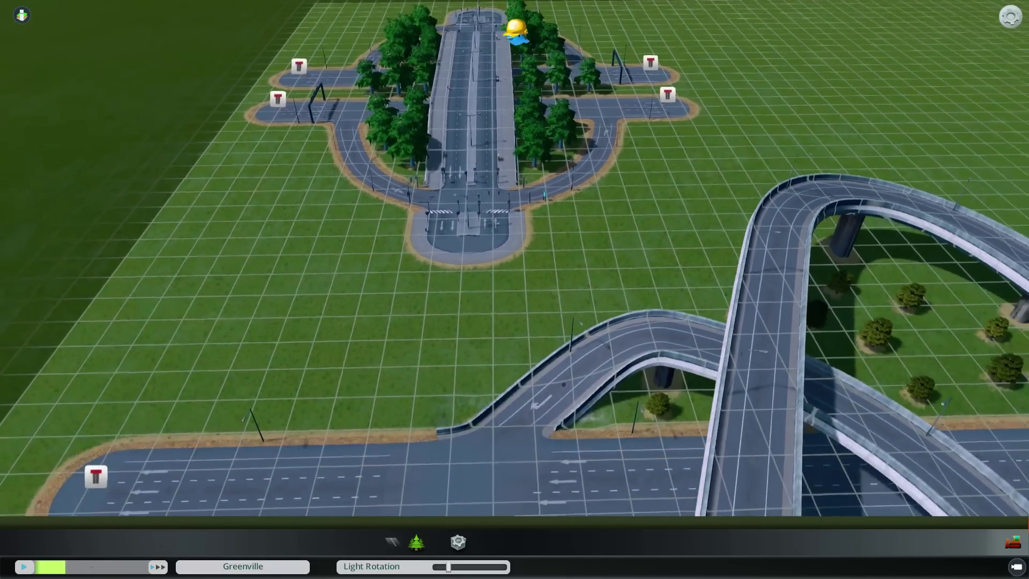
key("w")
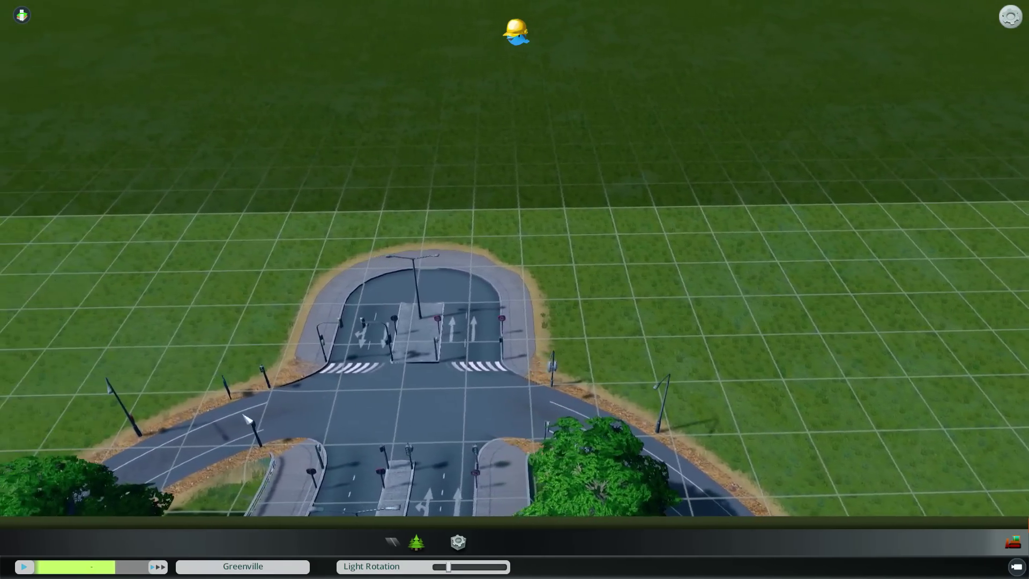
- Examine the overpass interchange's city road junction up close, including its crosswalks, traffic lights, ramp lanes and bridge approach
key("s")
key("a")
key("d")
key("w")
scroll(533, 362, "up", 2)
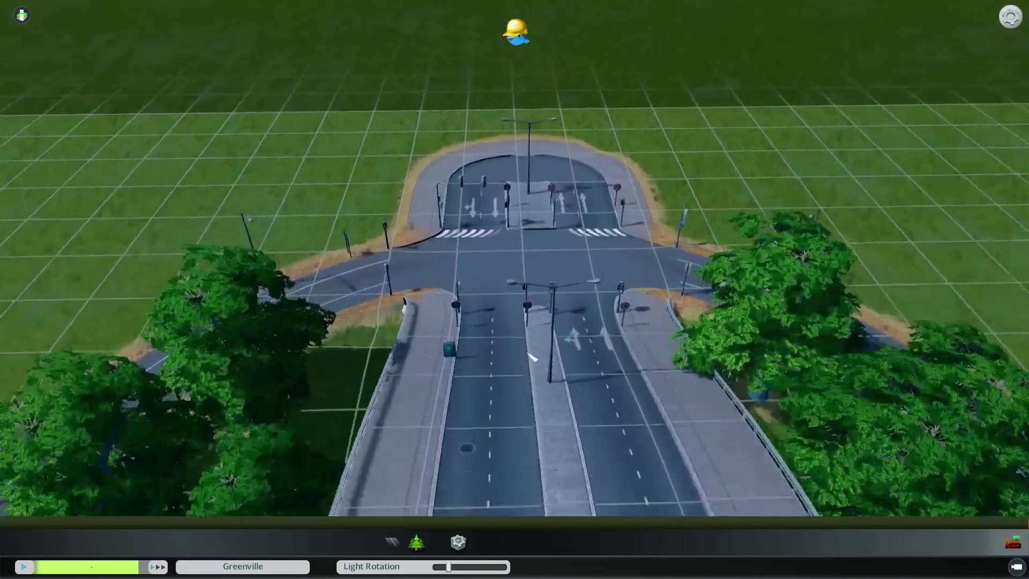
scroll(534, 362, "up", 2)
middle_click_drag(534, 413, 375, 359)
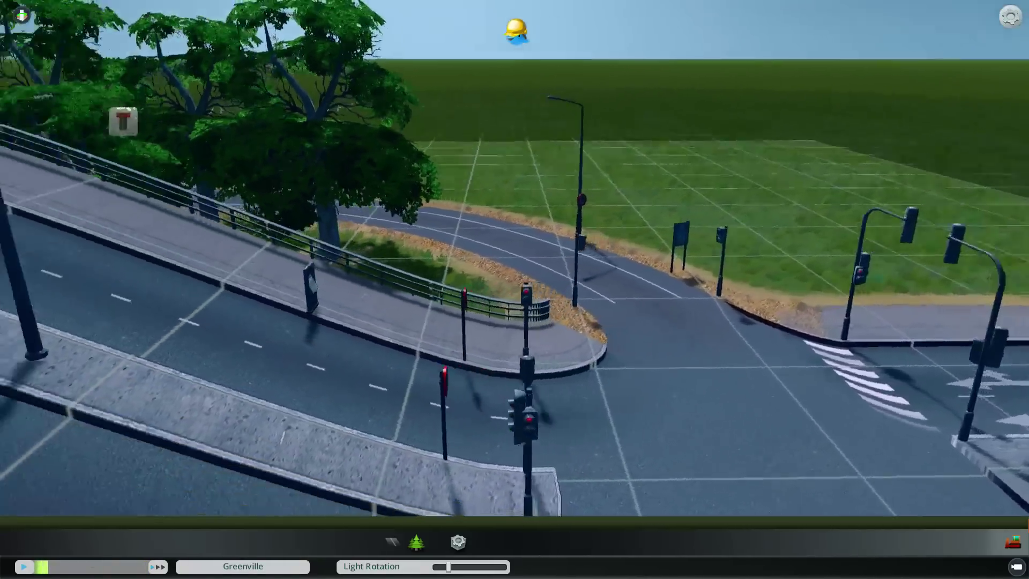
middle_click_drag(660, 209, 524, 282)
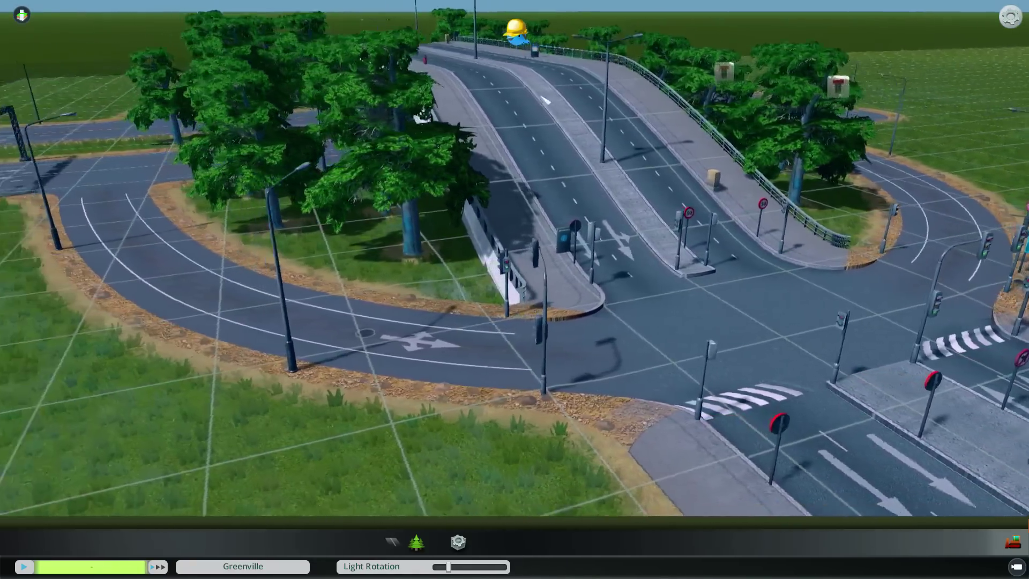
scroll(542, 97, "down", 3)
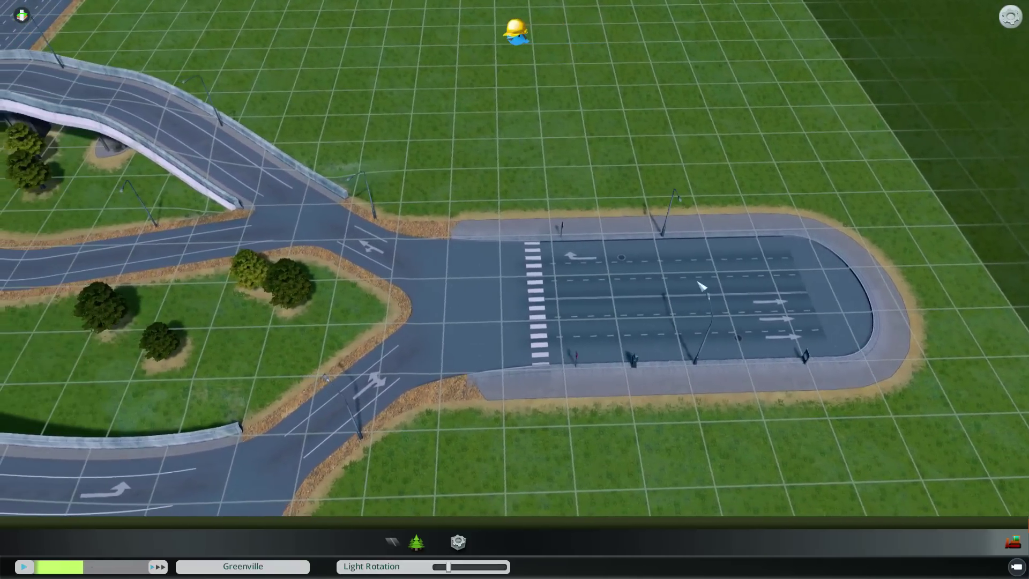
- Bulldoze the six-lane city road stub at the trumpet interchange's end and draw a straight four-lane road in its place
key("d")
key("a")
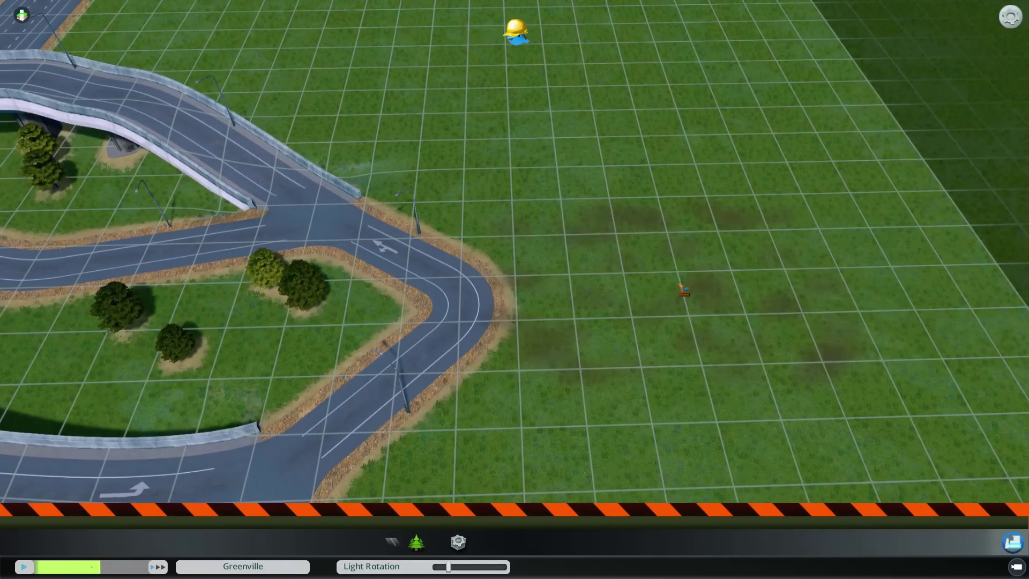
left_click(392, 542)
left_click(431, 465)
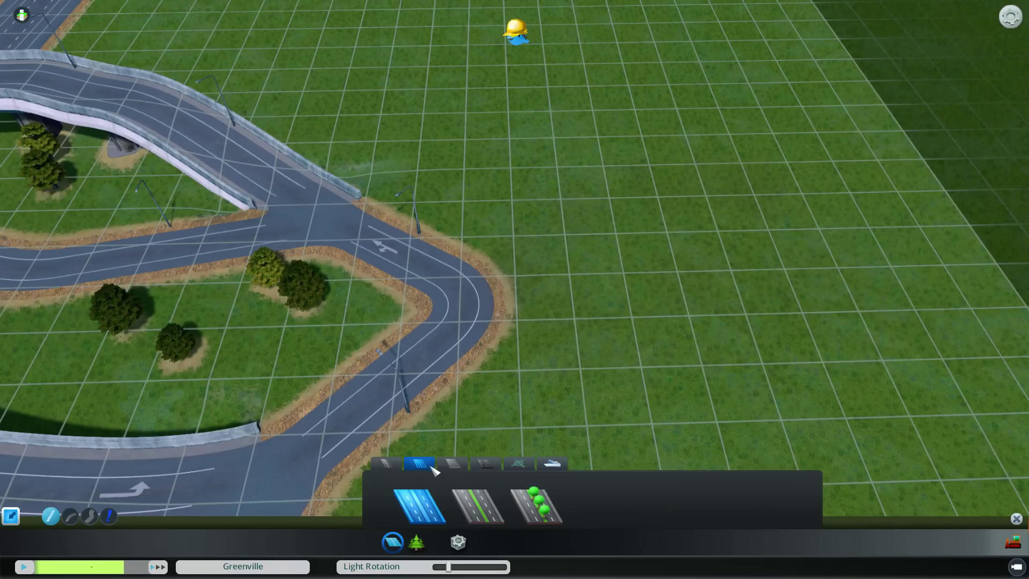
left_click(517, 294)
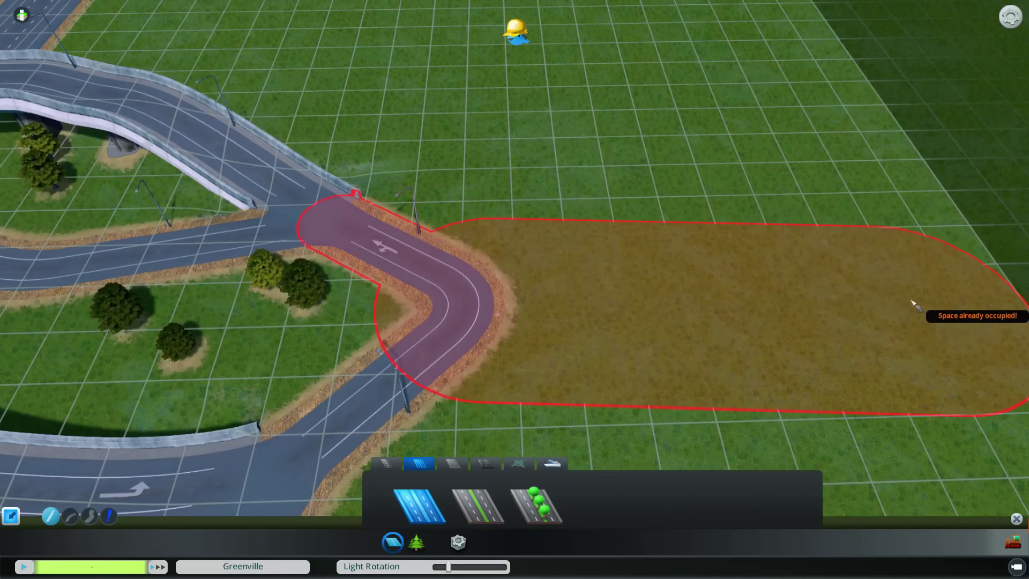
key("d")
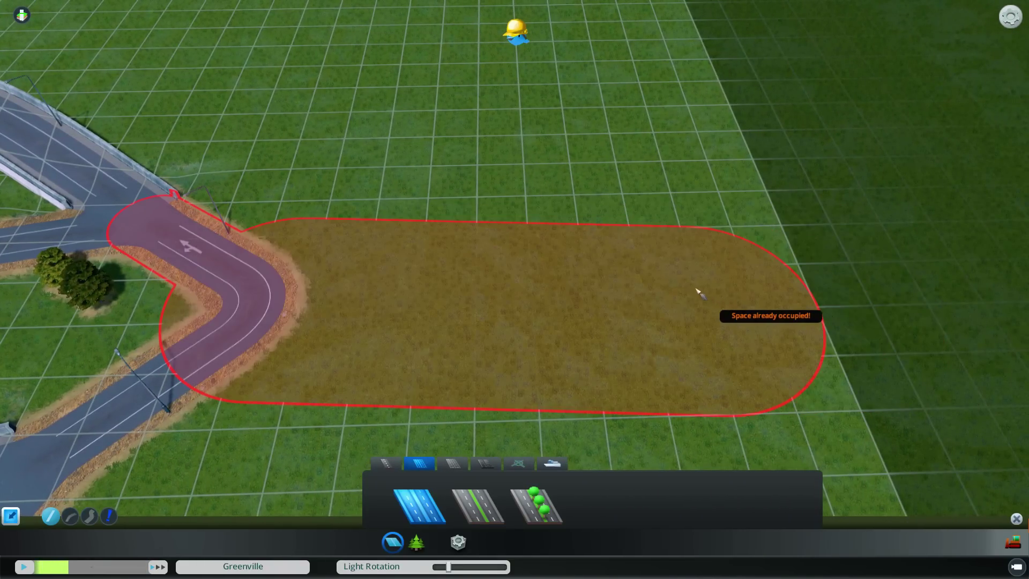
left_click(691, 287)
scroll(587, 220, "up", 3)
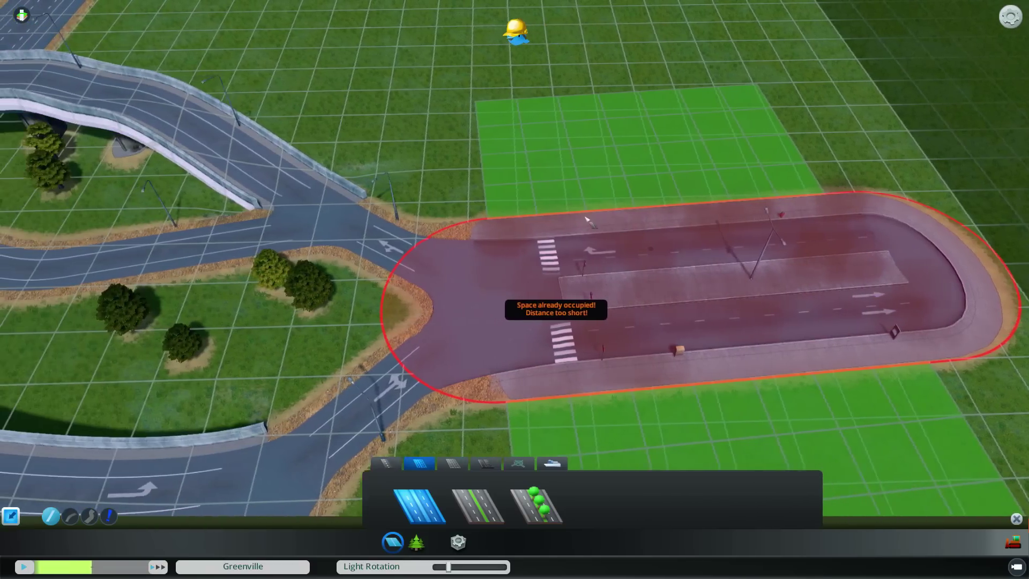
- Stop drawing and bulldoze the four-lane road stub at the trumpet interchange's end
key("a")
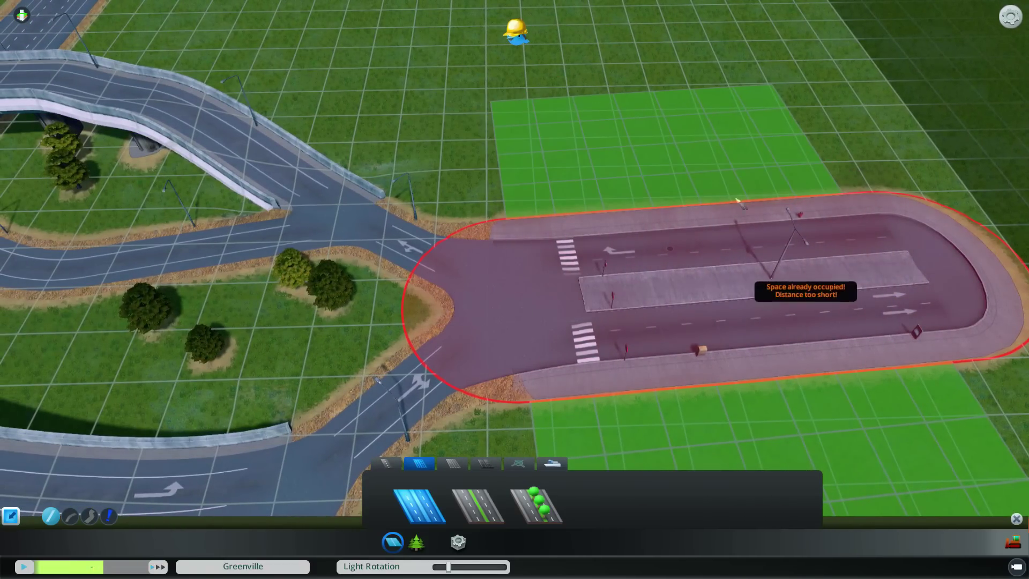
right_click(718, 177)
key("d")
key("b")
left_click(581, 276)
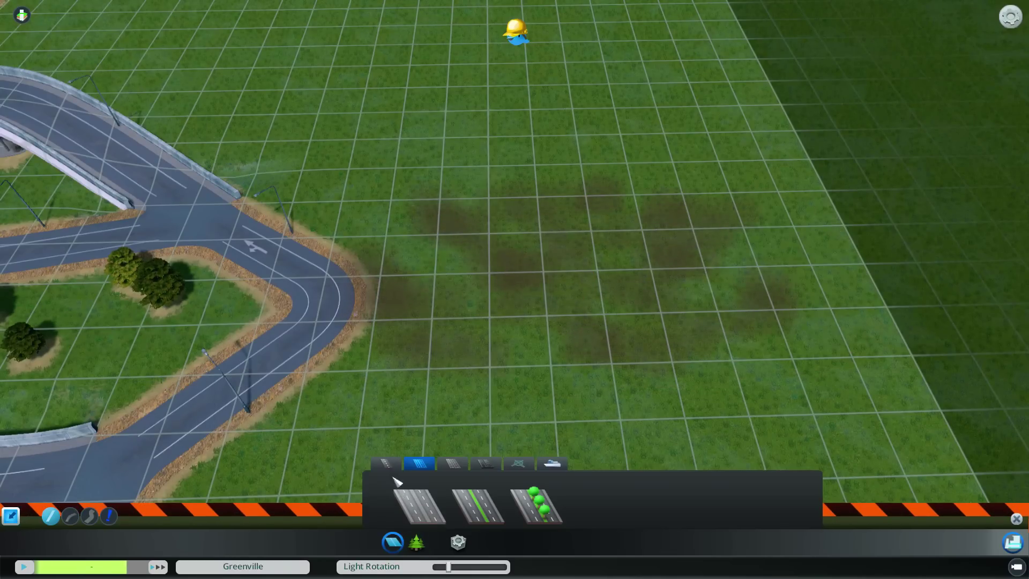
- Draw a straight two-lane road from the trumpet interchange's ramp corner towards the grid's edge and inspect the junction
left_click(388, 464)
left_click(339, 295)
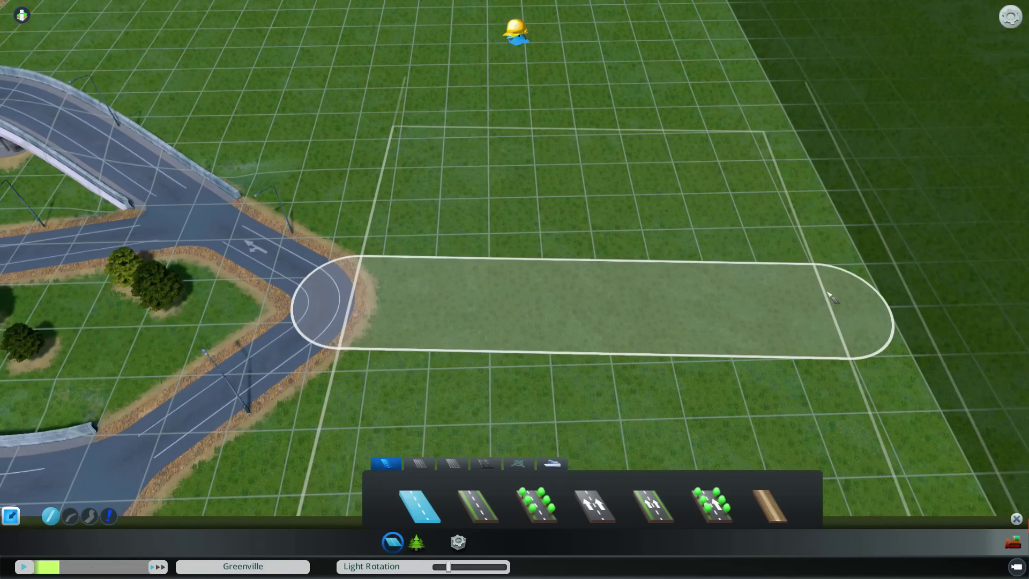
left_click(832, 298)
scroll(653, 321, "up", 5)
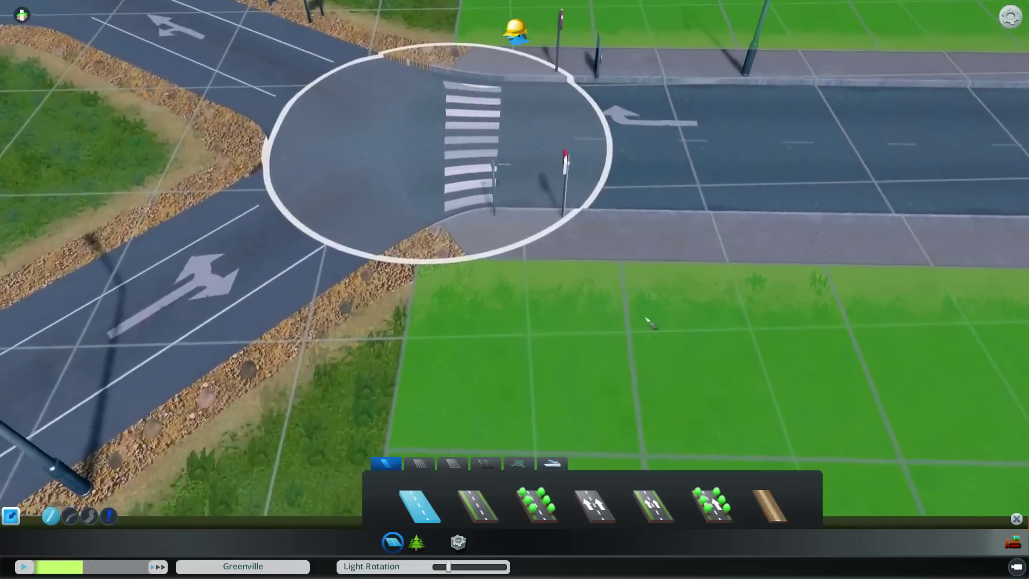
middle_click_drag(648, 318, 573, 321)
scroll(573, 321, "down", 3)
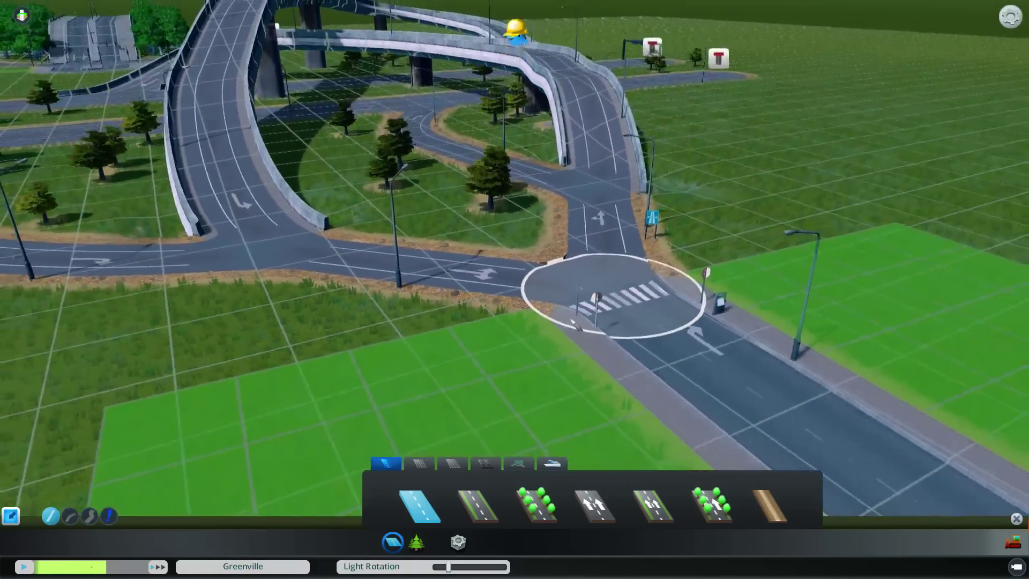
scroll(574, 320, "down", 5)
middle_click_drag(436, 203, 721, 291)
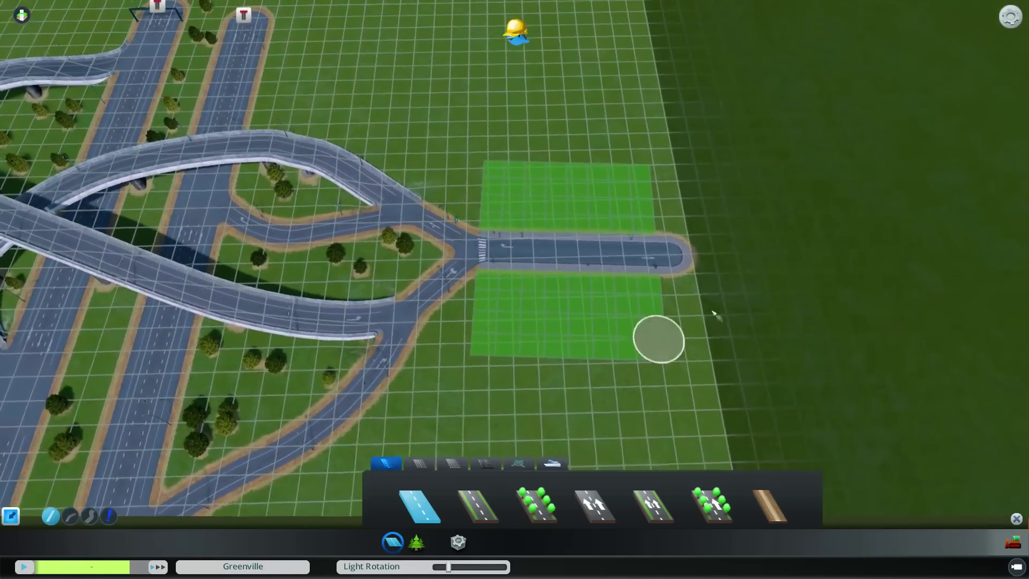
- Bulldoze the two-lane road stub and look over both interchanges from above
key("b")
left_click(579, 268)
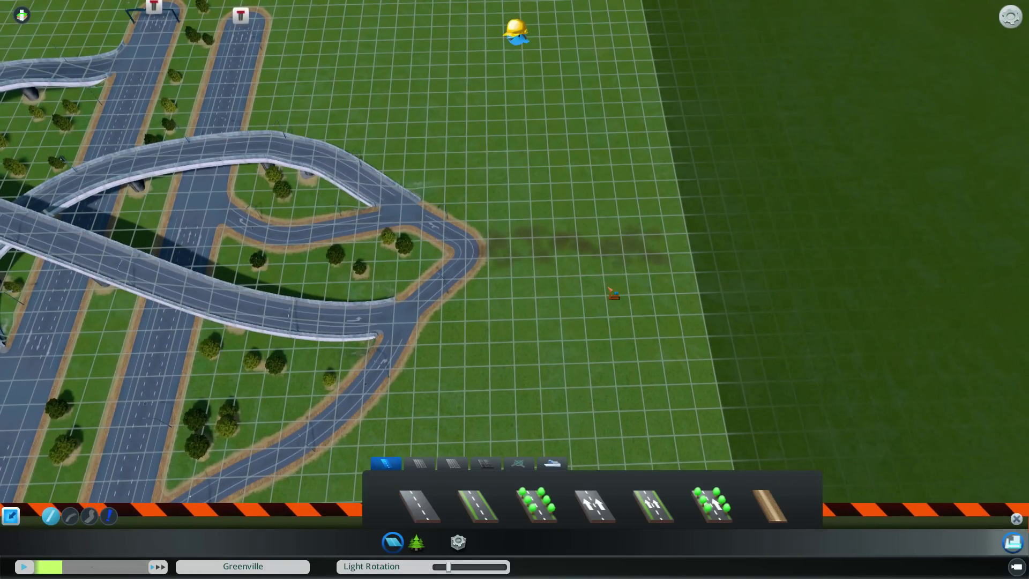
middle_click_drag(611, 296, 468, 301)
scroll(477, 309, "down", 3)
scroll(481, 313, "up", 4)
key("a")
middle_click_drag(497, 270, 394, 295)
scroll(568, 308, "down", 3)
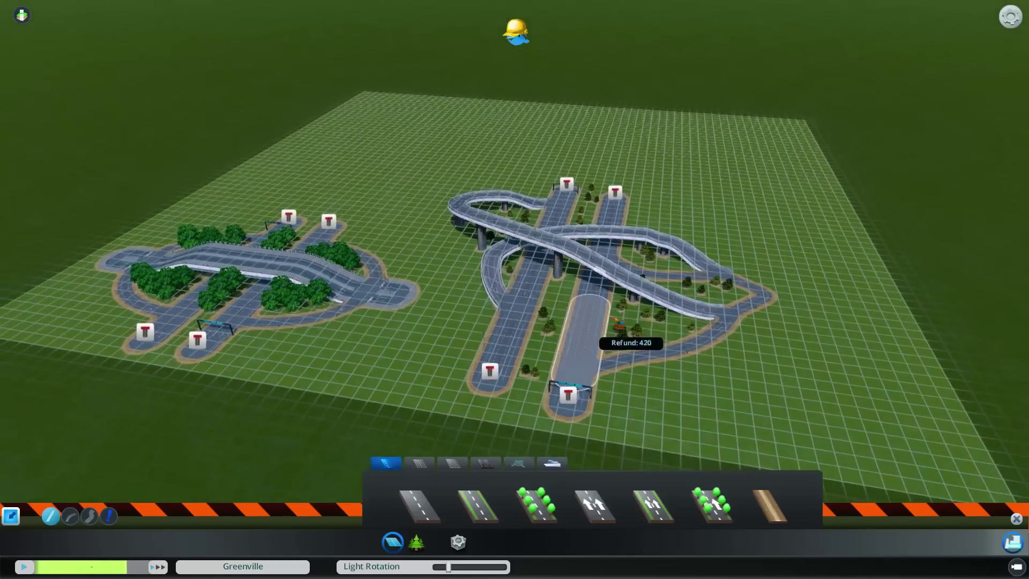
middle_click_drag(612, 317, 420, 330)
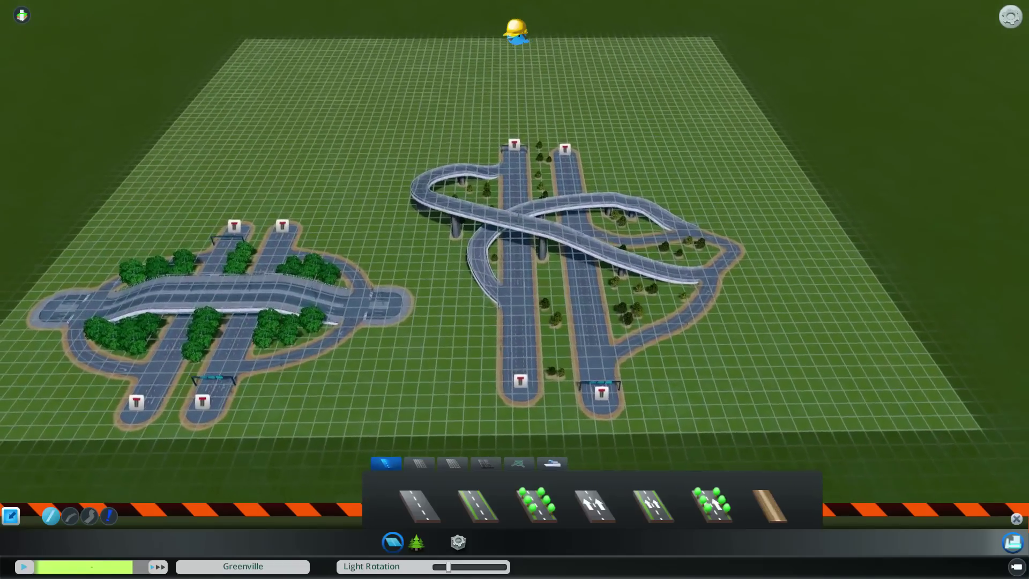
key("a")
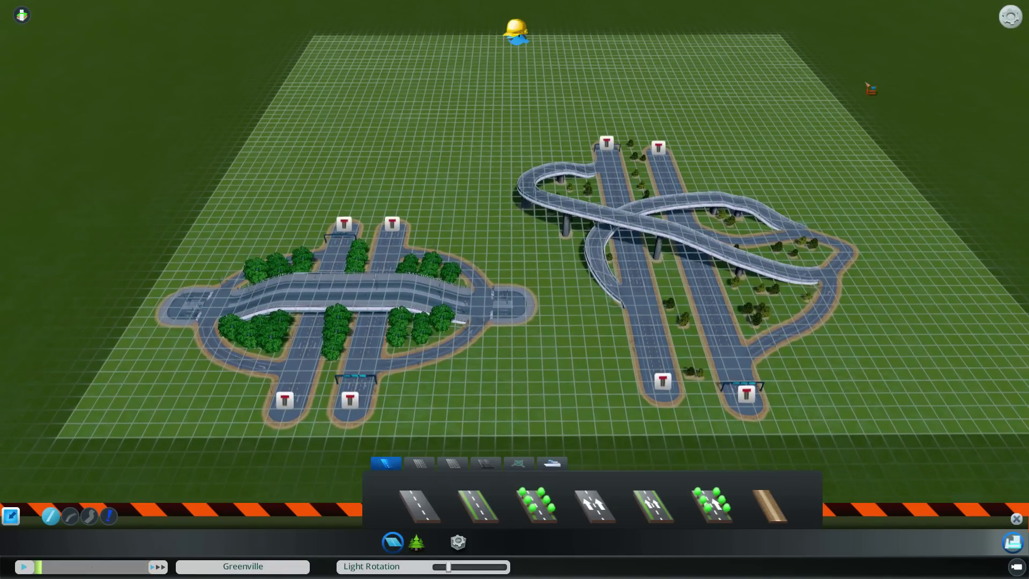
- Create a new asset of type Intersection in the Asset Importer
left_click(1011, 16)
left_click(531, 229)
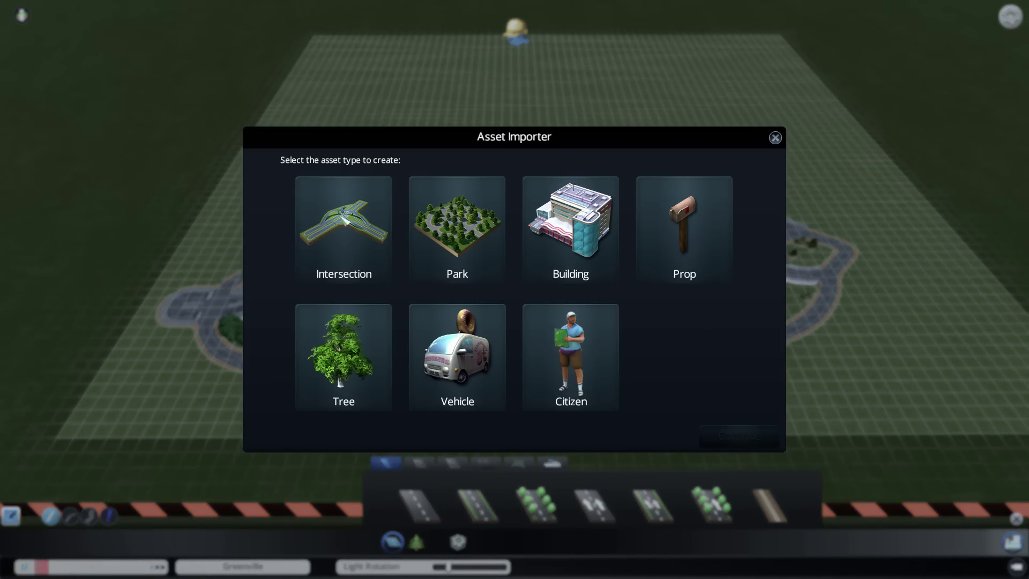
left_click(747, 443)
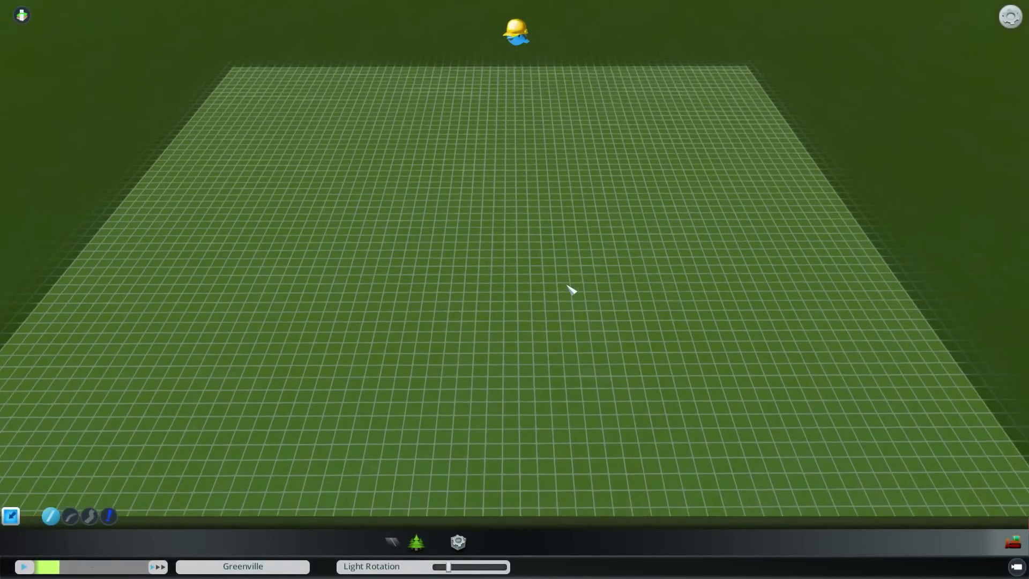
- Draw a straight four-lane road through the middle of the grid from the near edge to the far edge
scroll(568, 286, "up", 1)
key("w")
key("a")
key("s")
key("d")
key("w")
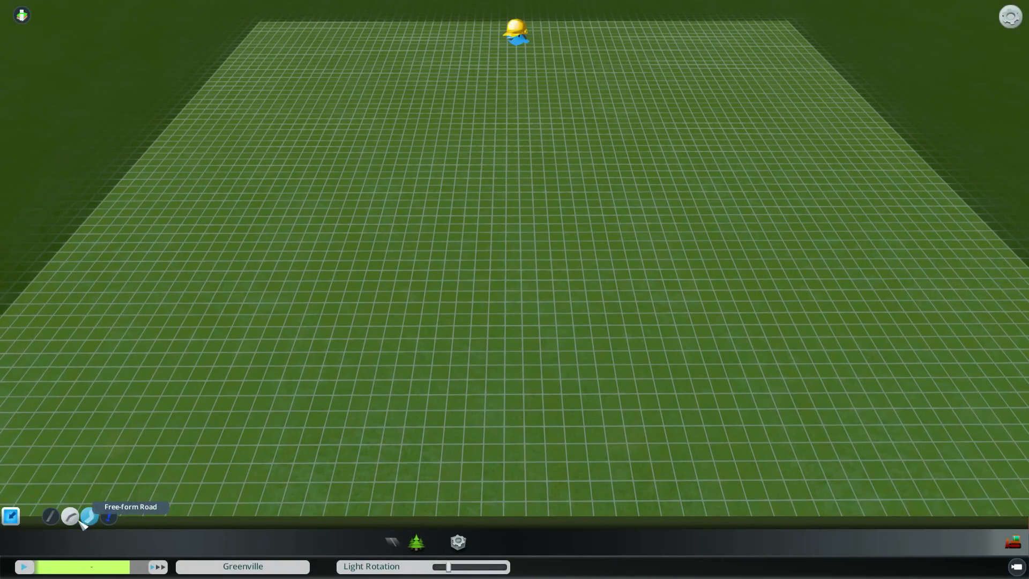
left_click(393, 543)
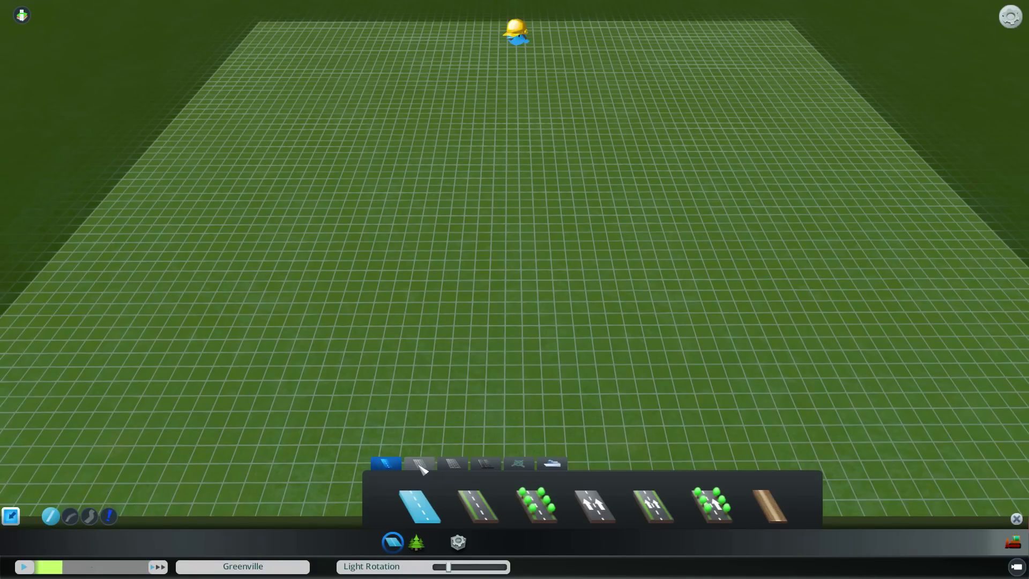
left_click(420, 464)
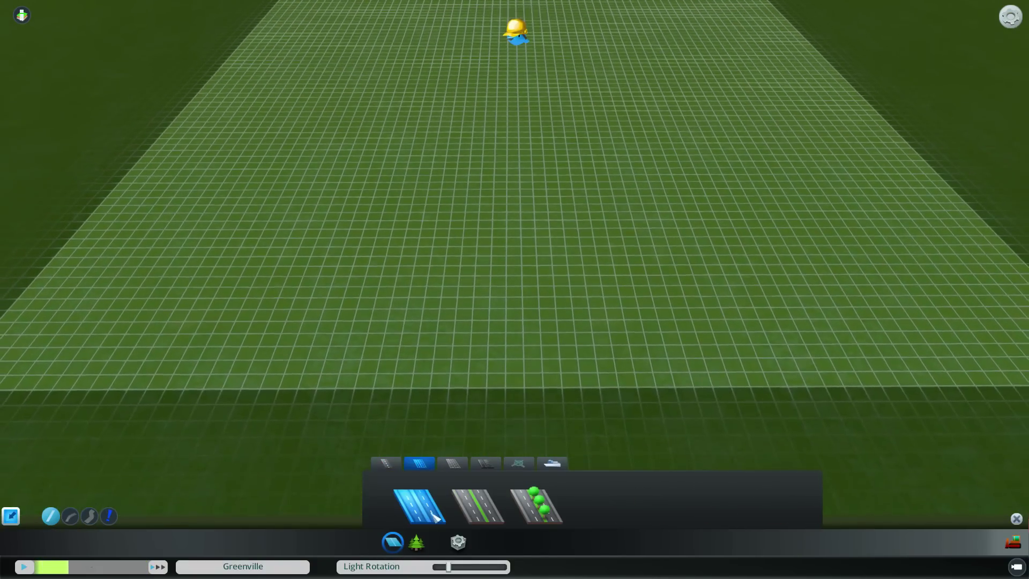
left_click(542, 368)
key("w")
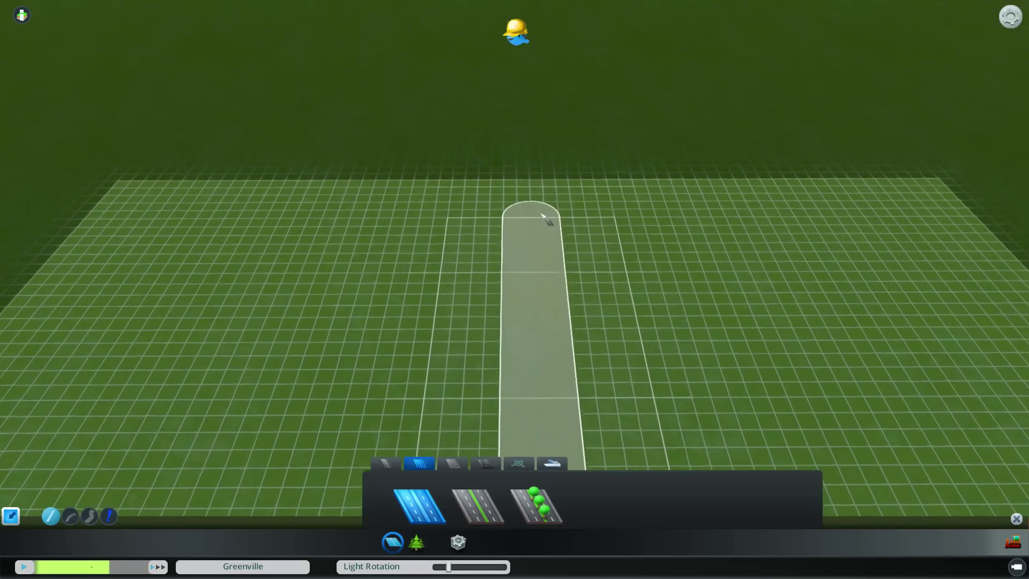
left_click(541, 214)
right_click(607, 179)
- Examine the four-lane road along its full length from above
key("s")
key("d")
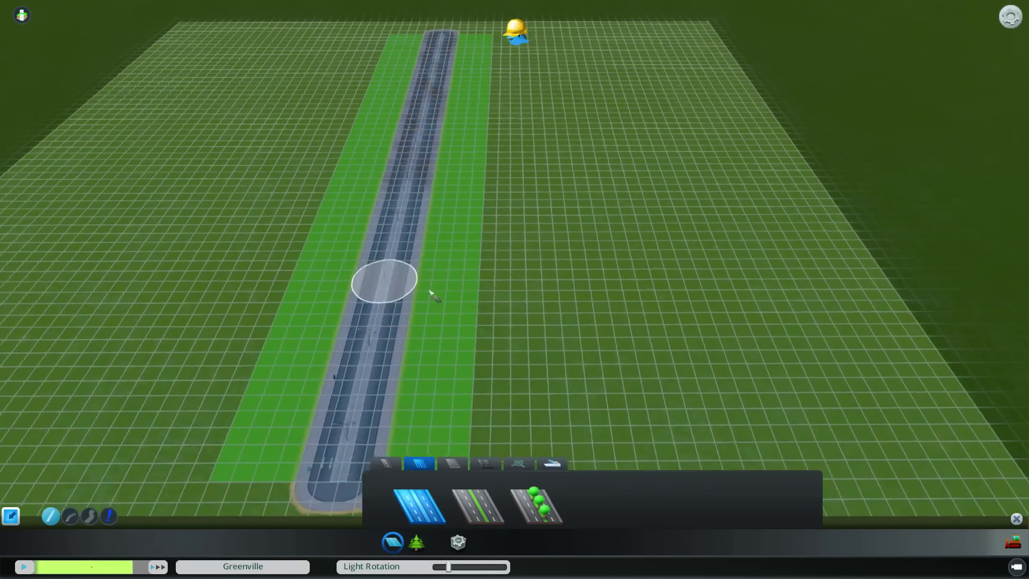
mouse_move(433, 291)
middle_mouse_down()
mouse_move(569, 289)
mouse_move(458, 284)
middle_mouse_up()
key("a")
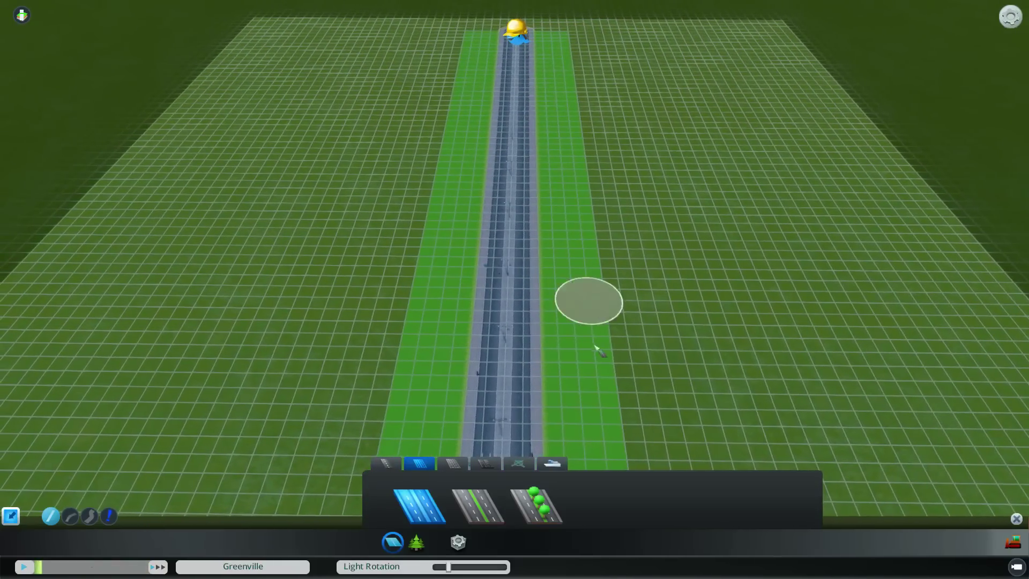
mouse_move(565, 214)
middle_mouse_down()
mouse_move(581, 236)
mouse_move(691, 252)
mouse_move(500, 290)
mouse_move(551, 297)
mouse_move(517, 291)
middle_mouse_up()
scroll(530, 297, "up", 3)
key("d")
key("a")
scroll(501, 293, "down", 3)
scroll(482, 293, "down", 5)
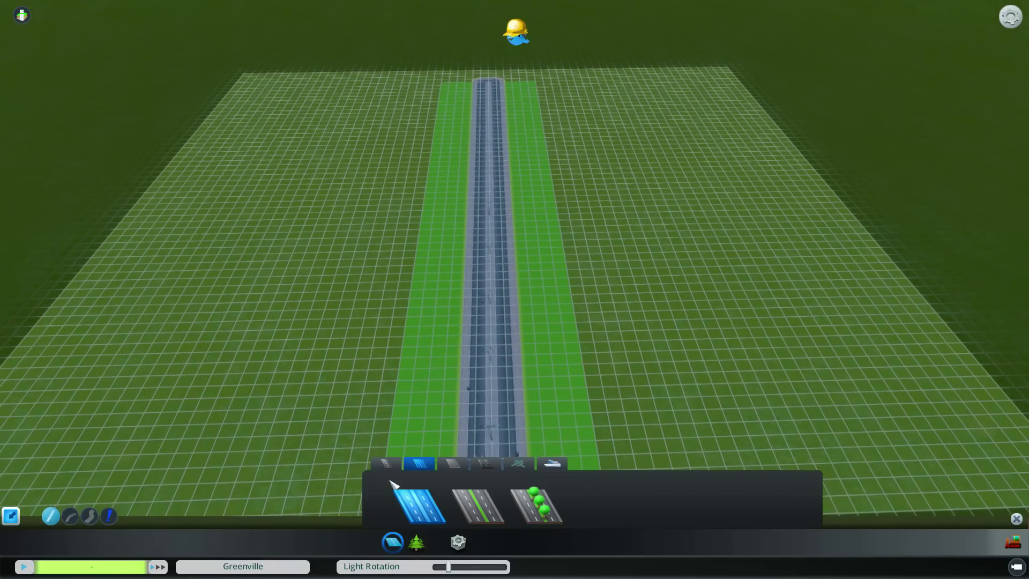
- Draw a straight one-way road out from each side of the four-lane road, forming a crossing in its near half
left_click(385, 464)
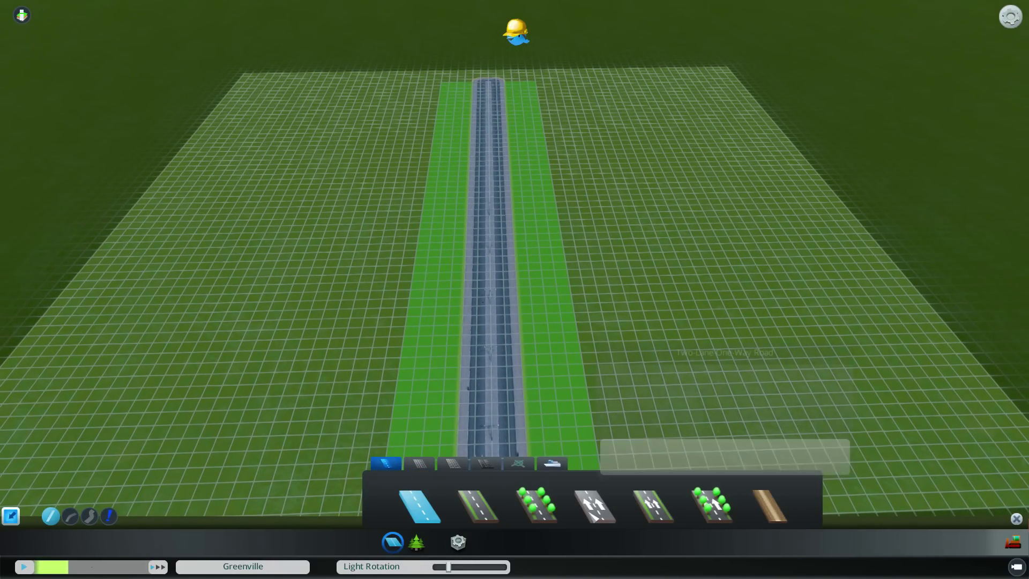
left_click(595, 507)
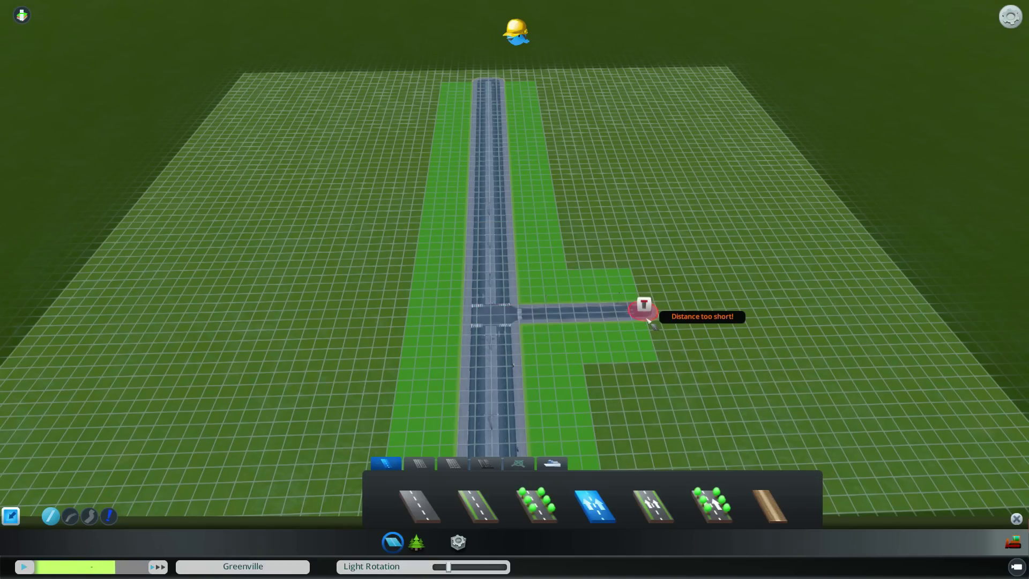
key("a")
key("d")
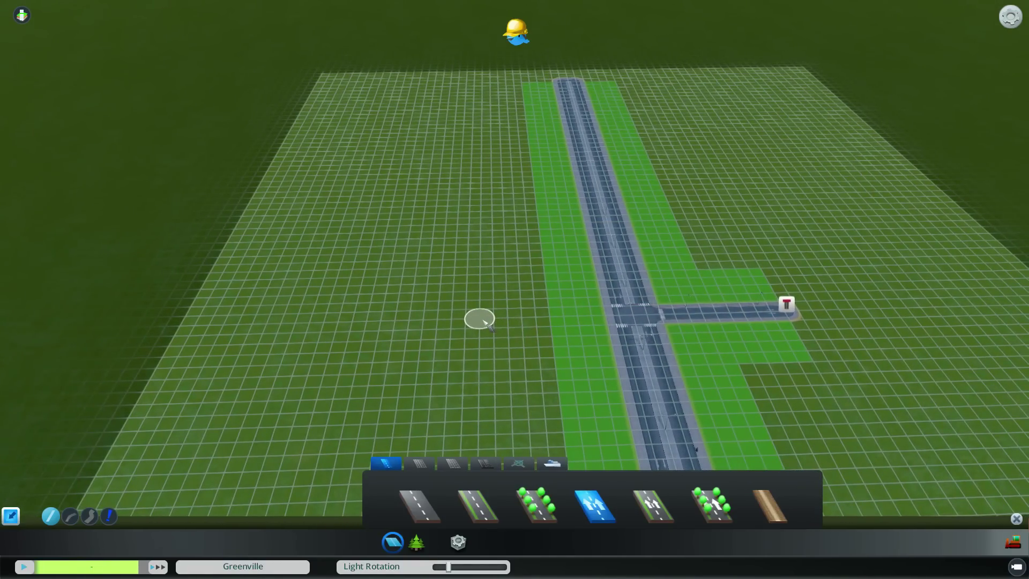
left_click(606, 319)
right_click(563, 348)
key("d")
scroll(490, 440, "up", 3)
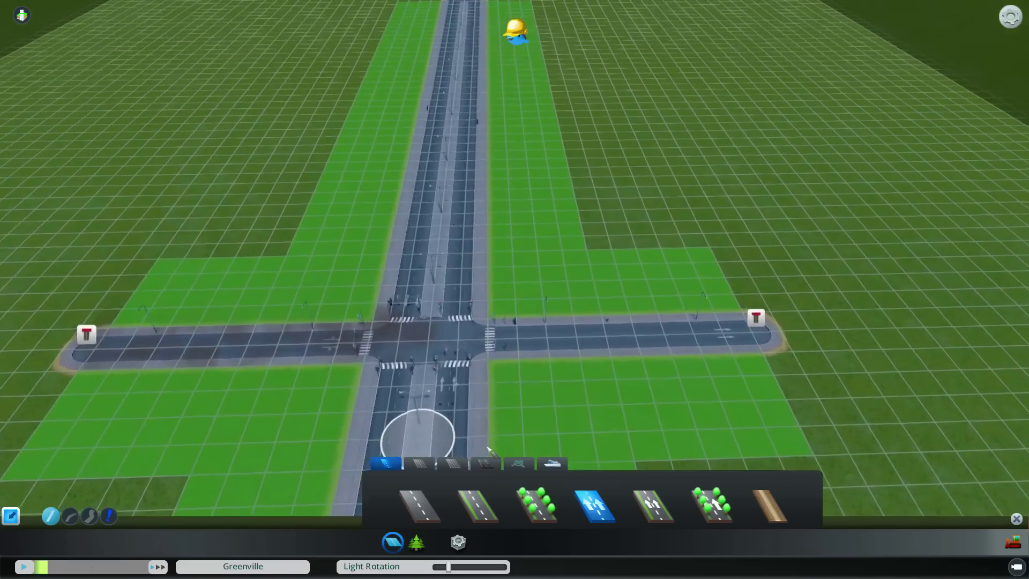
- Inspect the crossing and both one-way arms close up and from above
key("a")
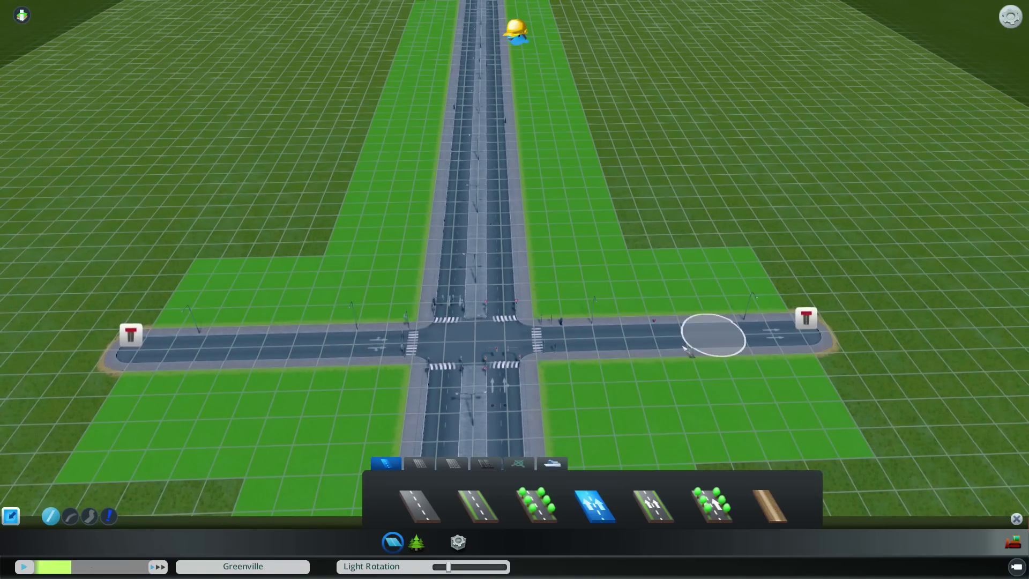
scroll(609, 405, "down", 3)
scroll(608, 406, "down", 2)
scroll(643, 397, "down", 2)
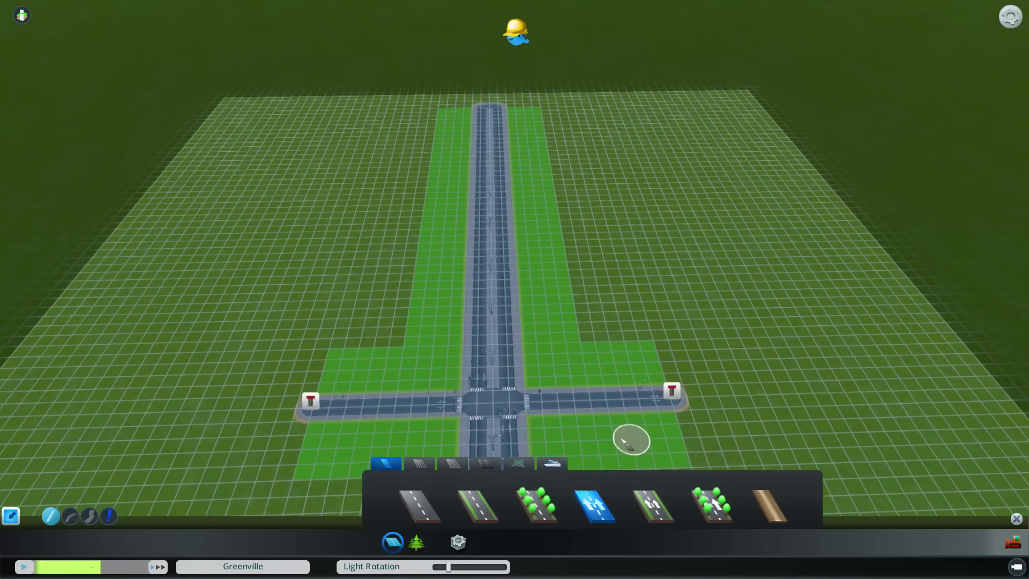
scroll(315, 404, "up", 4)
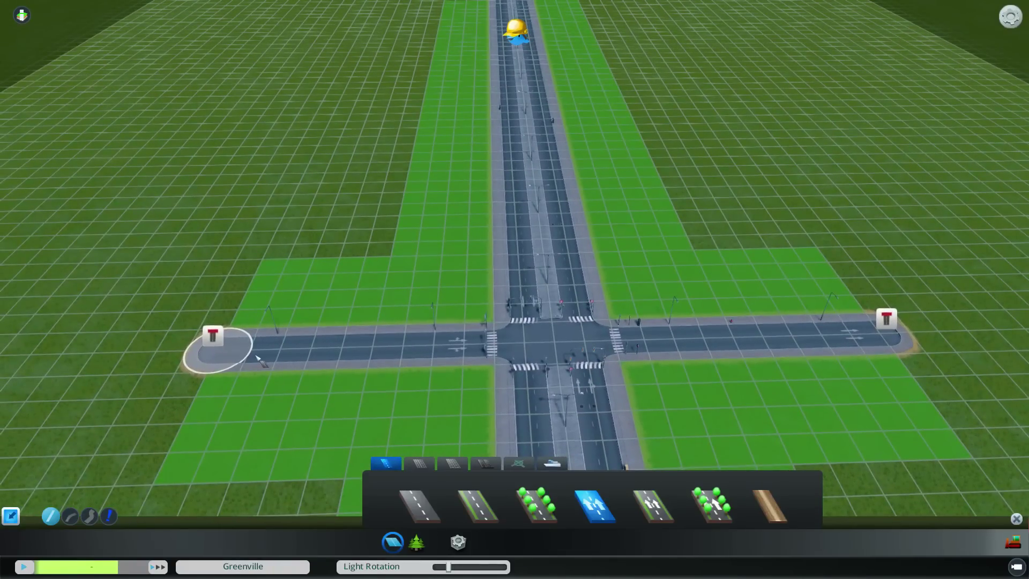
key("w")
scroll(719, 321, "down", 2)
middle_click_drag(443, 396, 535, 462)
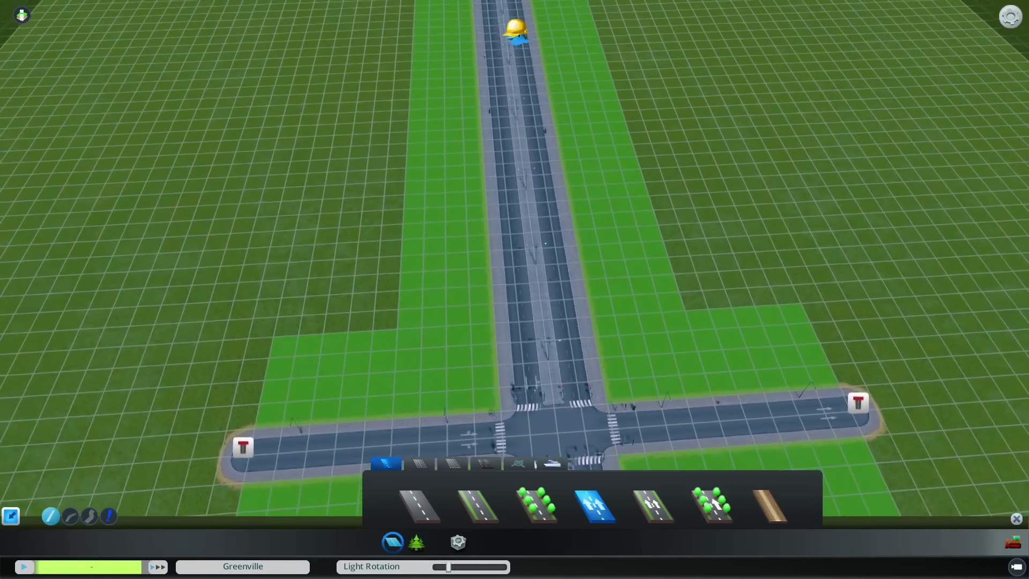
scroll(531, 298, "down", 4)
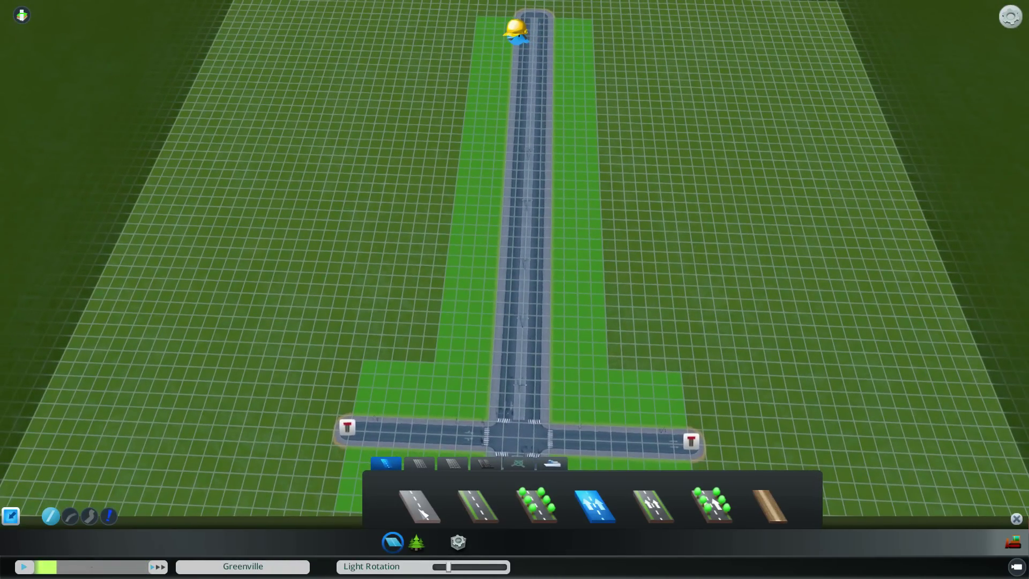
- Draw a straight two-lane road from the right one-way arm's end towards the far edge, parallel to the four-lane road
left_click(419, 507)
scroll(522, 361, "up", 2)
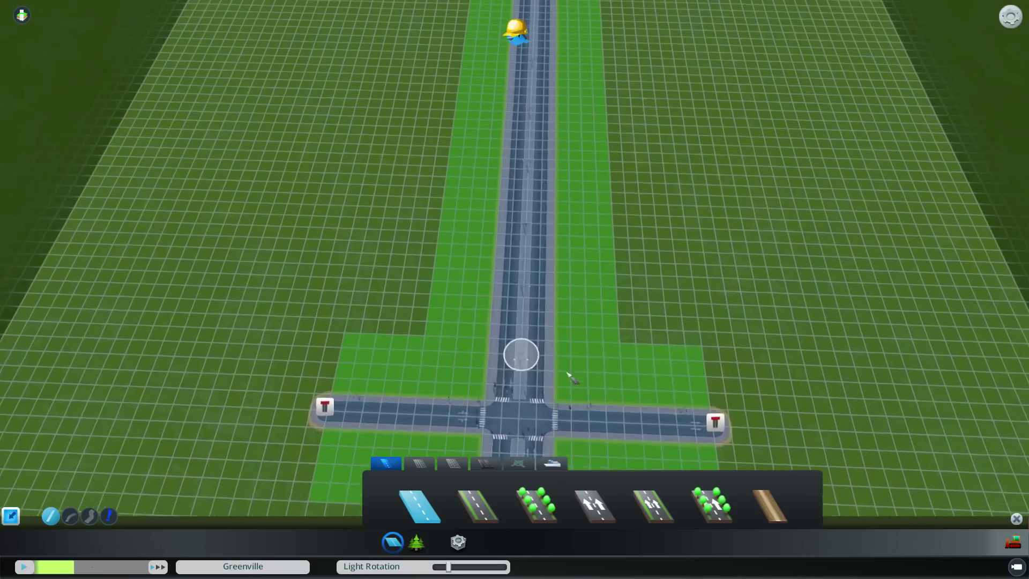
key("d")
left_click(636, 391)
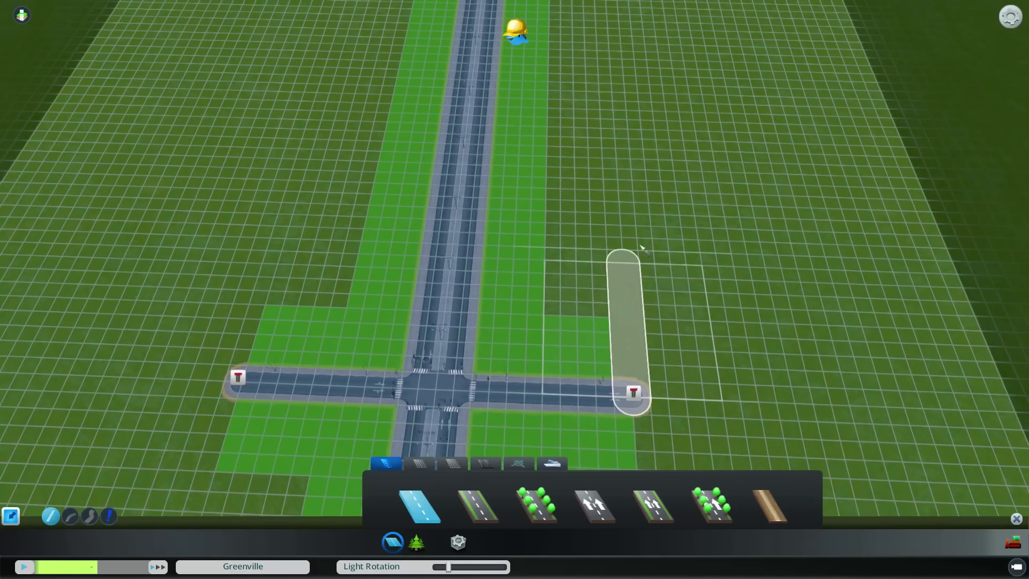
key("w")
key("s")
left_click(639, 292)
right_click(639, 291)
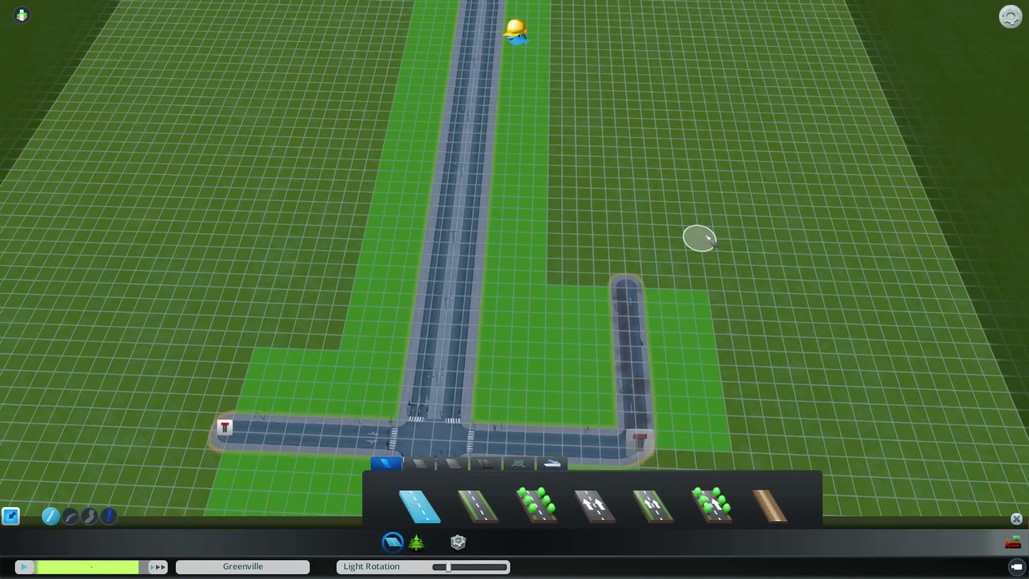
- Draw a matching two-lane road from the left one-way arm's end towards the far edge, parallel to the four-lane road
key("a")
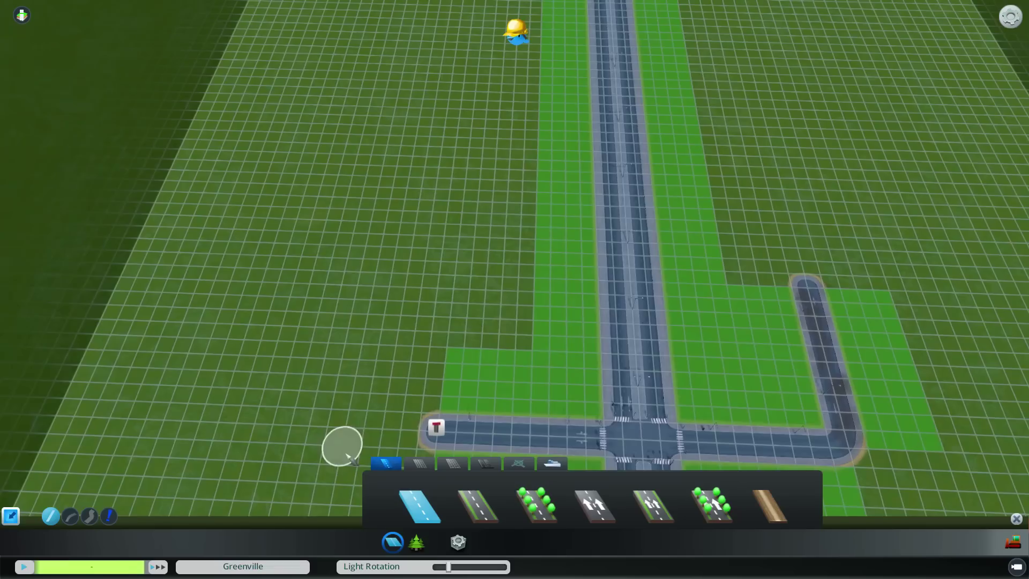
left_click(436, 427)
left_click(467, 276)
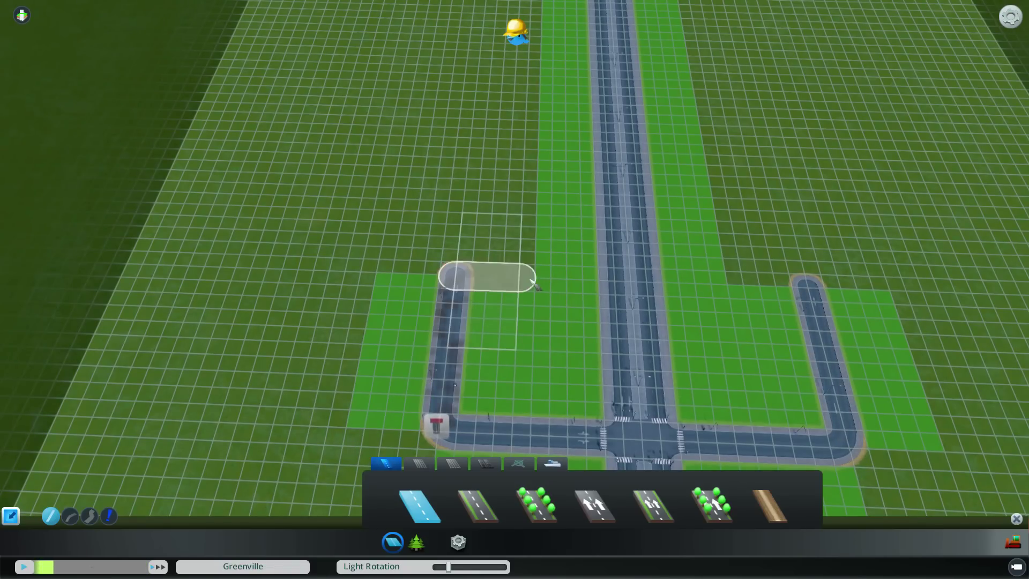
right_click(537, 282)
key("s")
key("d")
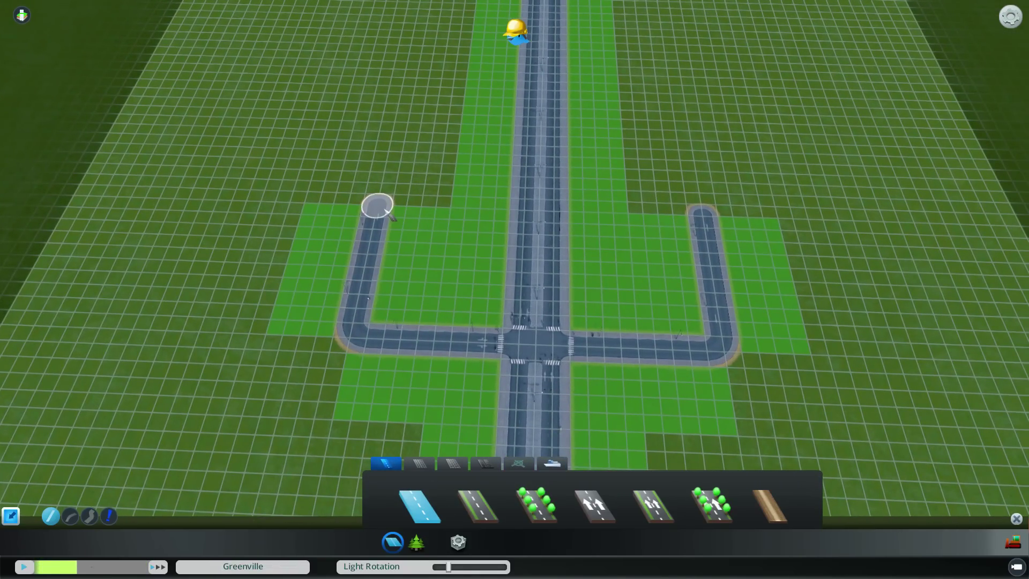
left_click(386, 212)
scroll(717, 217, "up", 3)
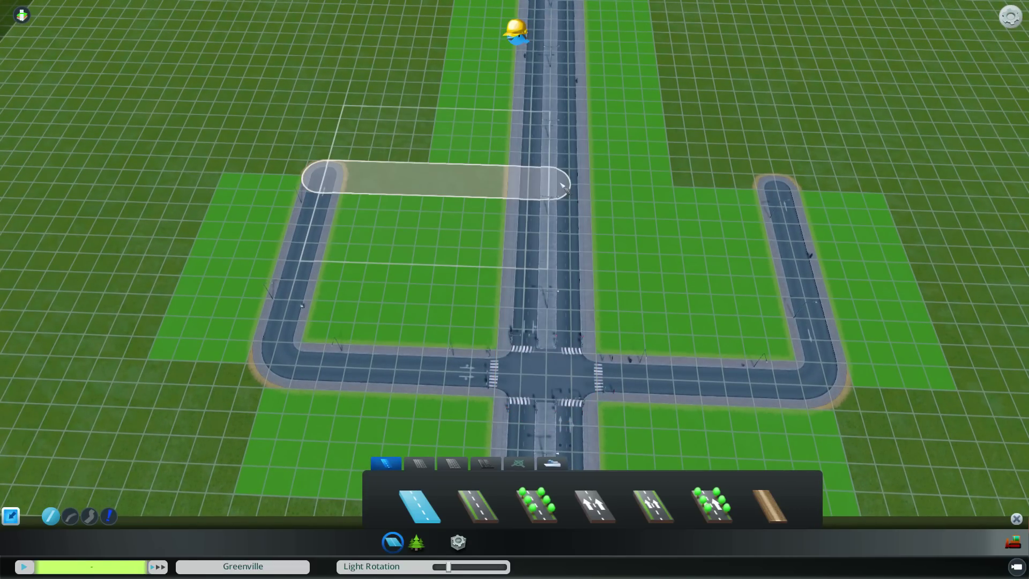
scroll(563, 186, "up", 3)
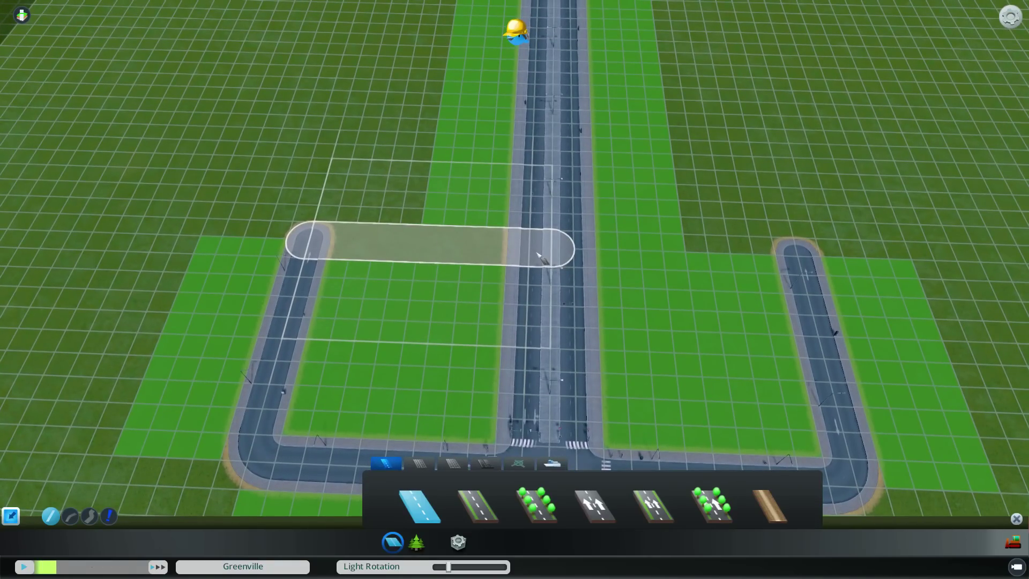
right_click(558, 258)
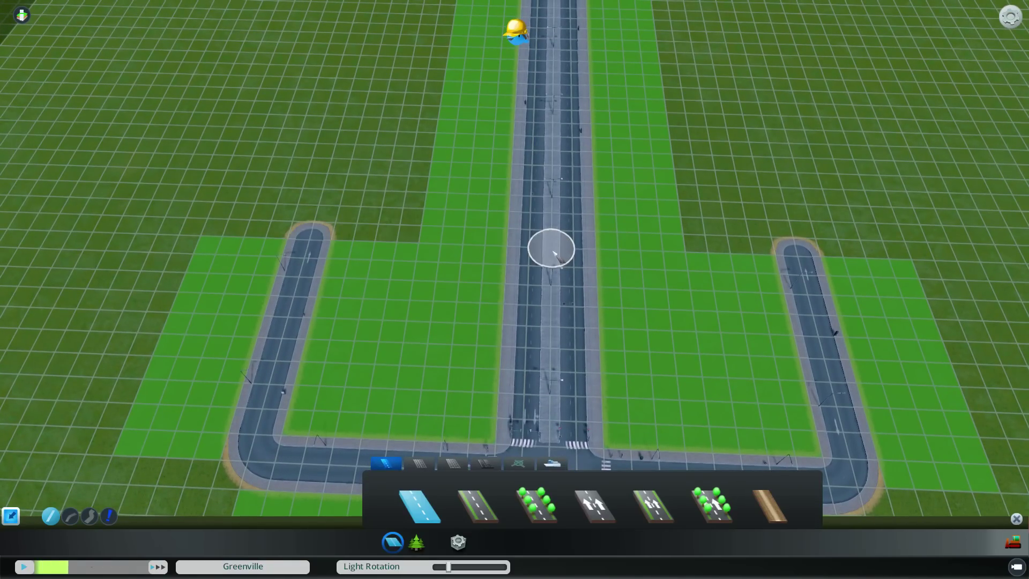
- Build an elevated two-lane bridge section straight across the four-lane road, in line with the far ends of the side roads
left_click(482, 248)
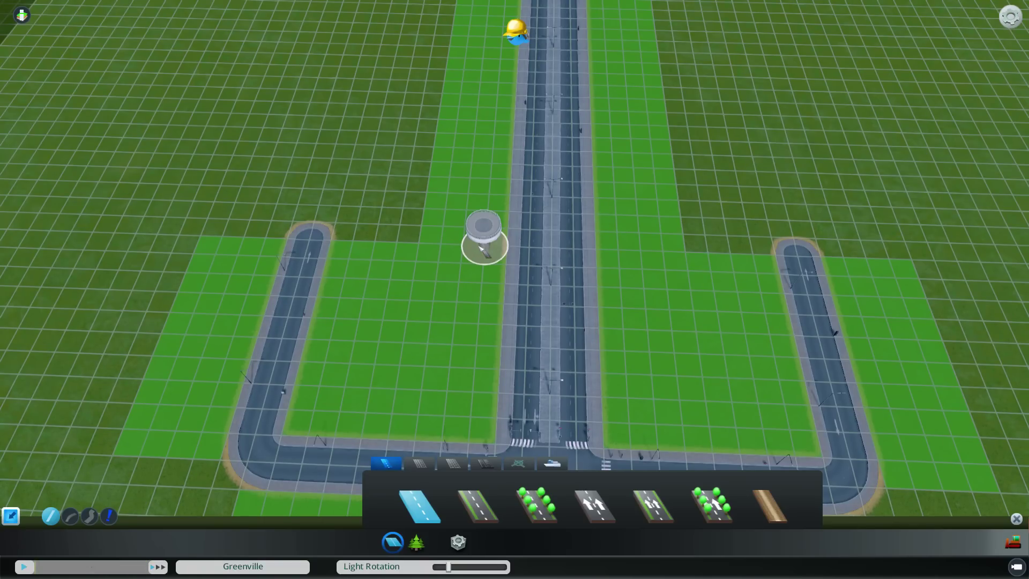
left_click(619, 246)
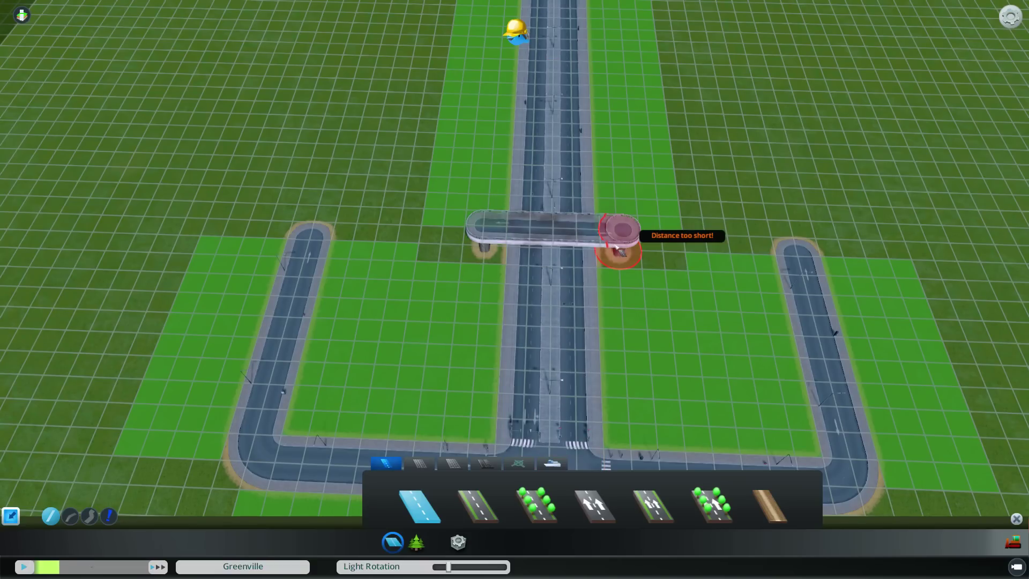
left_click(619, 247)
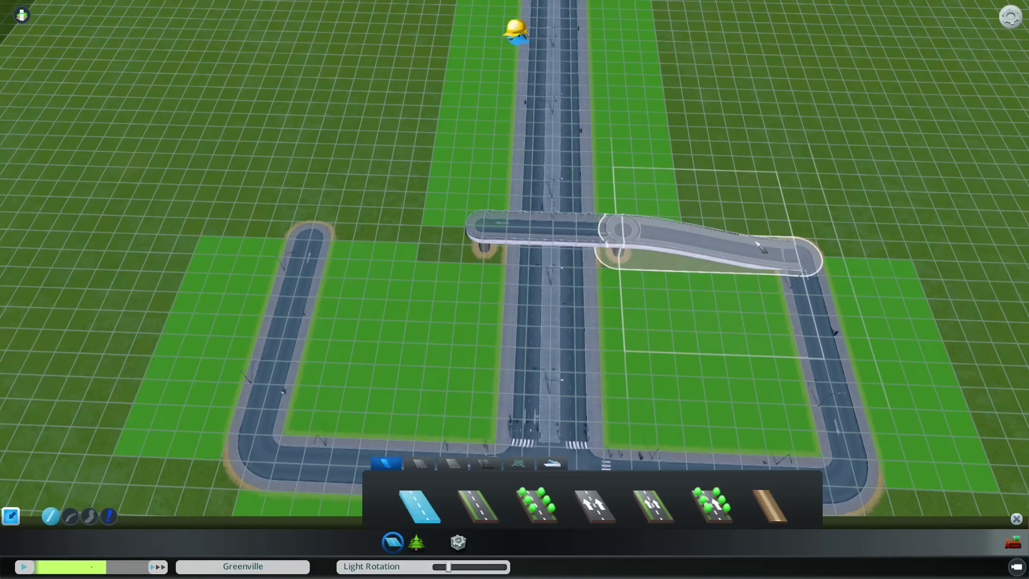
- Connect both ends of the bridge with sloping two-lane roads down to the ends of the parallel side roads
left_click(790, 260)
right_click(777, 261)
left_click(485, 239)
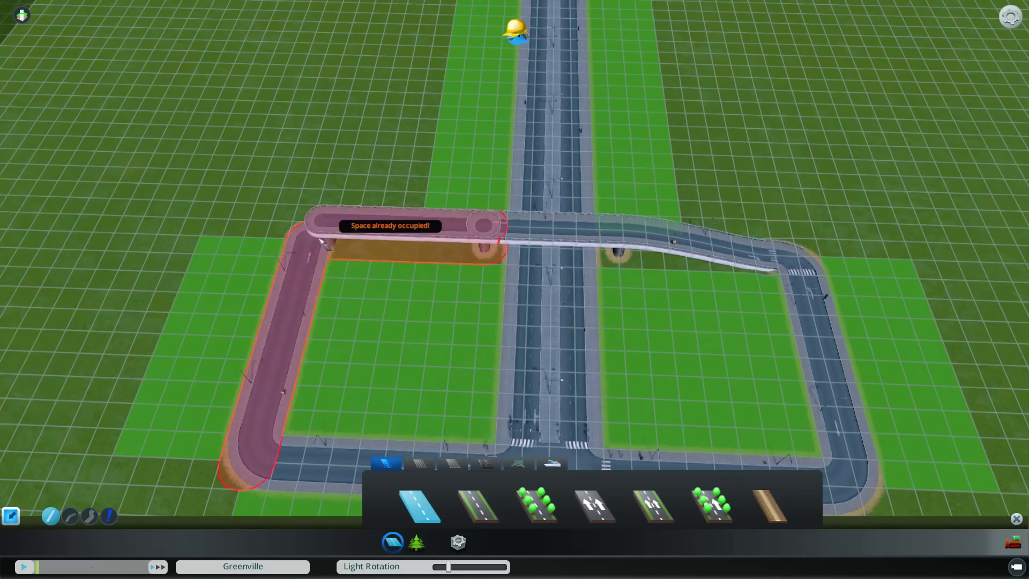
left_click(313, 240)
- Extend both parallel side roads with equally long straight two-lane roads beyond the bridge towards the far edge
key("s")
key("w")
left_click(283, 337)
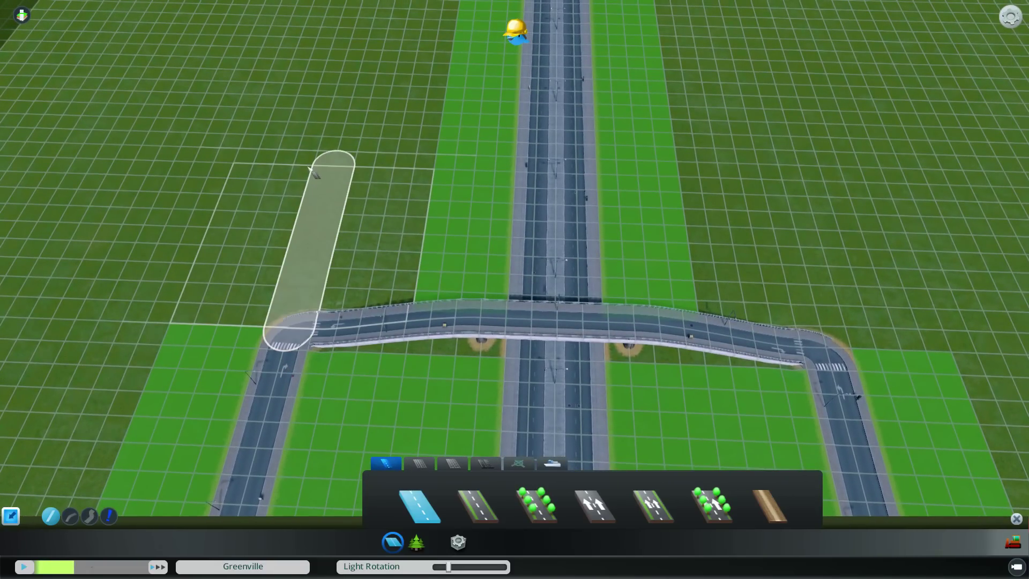
left_click(335, 153)
key("d")
left_click(685, 350)
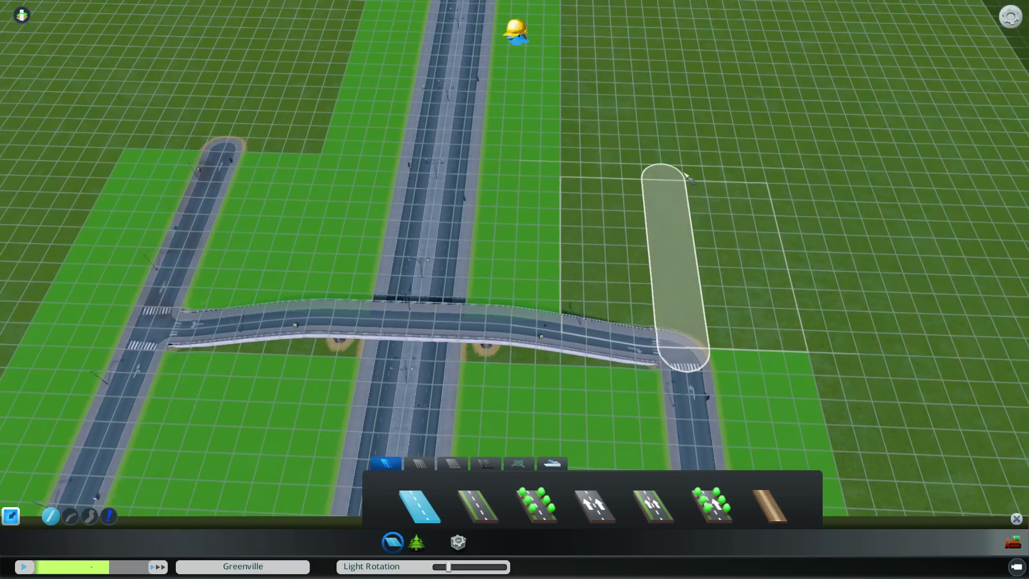
left_click(663, 169)
- Close the loop with one-way roads from the right side road's far end across the four-lane road to the left one
key("w")
key("s")
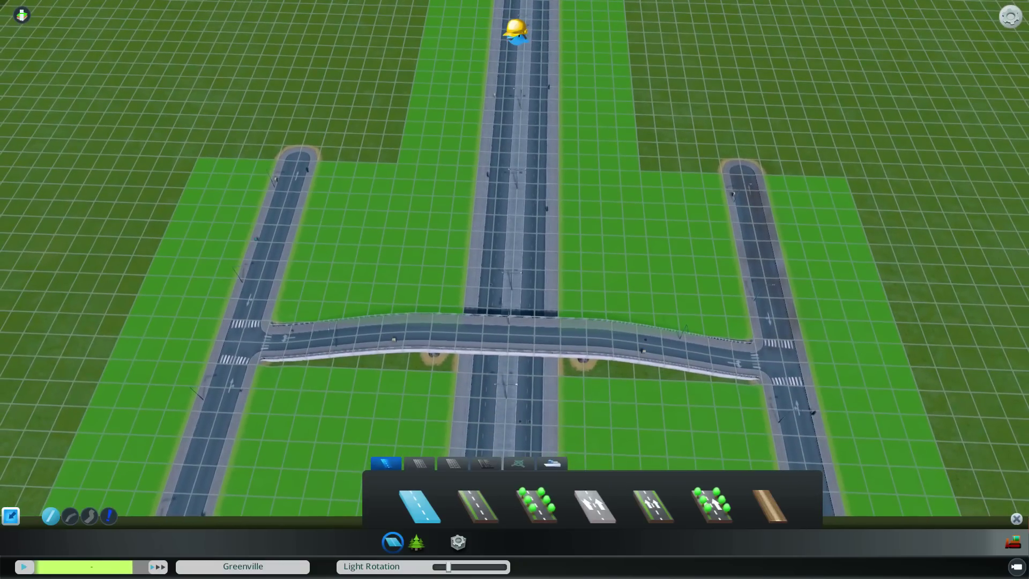
left_click(594, 506)
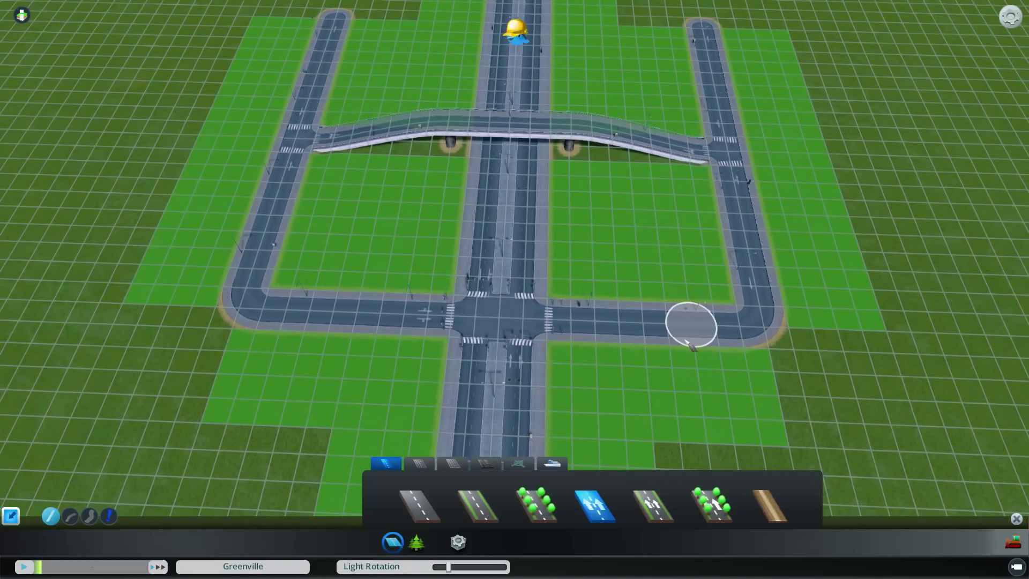
key("w")
left_click(740, 165)
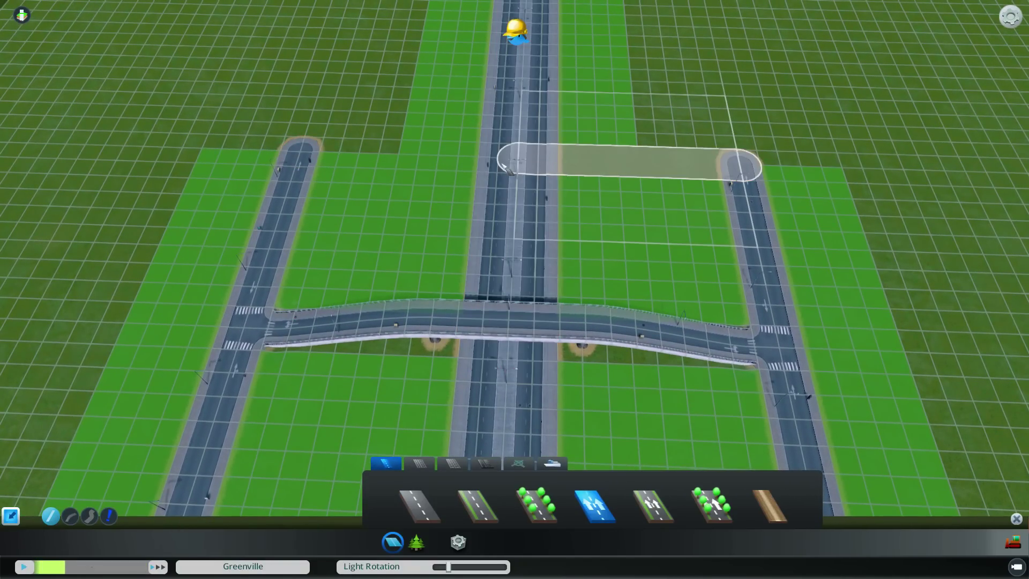
left_click(506, 161)
left_click(305, 156)
right_click(469, 241)
- Bulldoze the four-lane road sections sticking out beyond the loop at both ends
scroll(386, 269, "down", 2)
key("s")
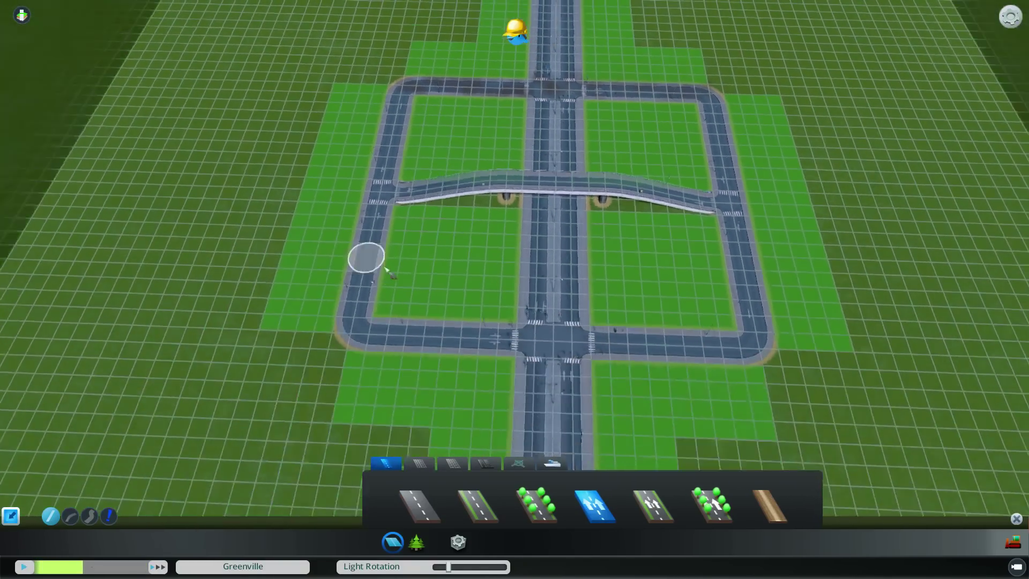
middle_click_drag(386, 268, 325, 302)
key("a")
key("b")
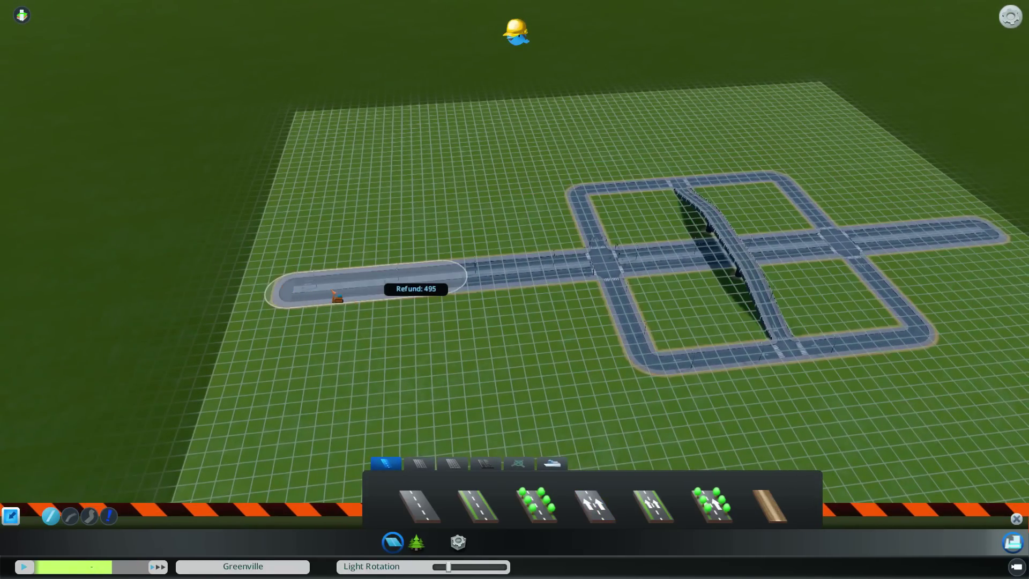
left_click(338, 295)
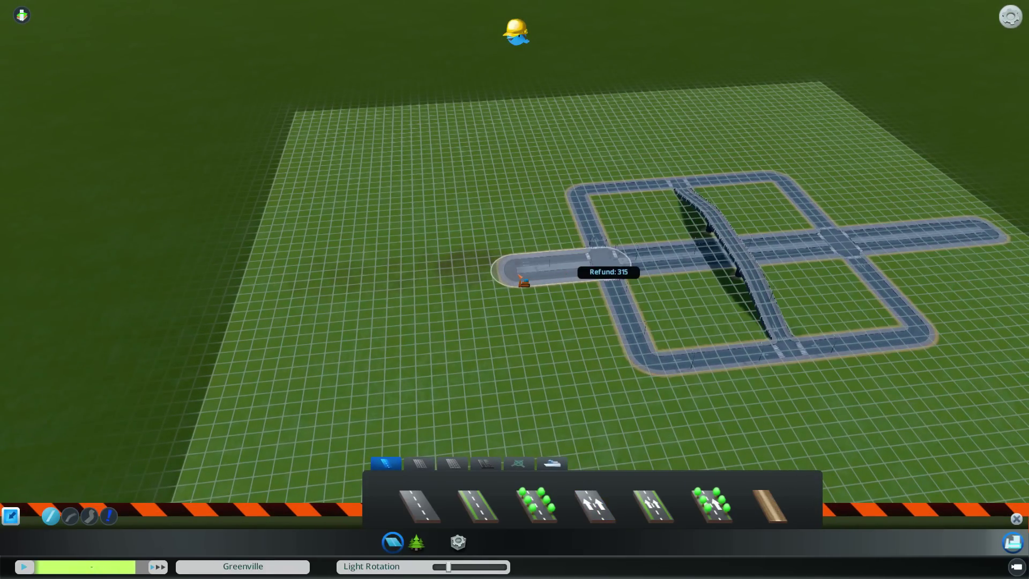
left_click(521, 279)
key("d")
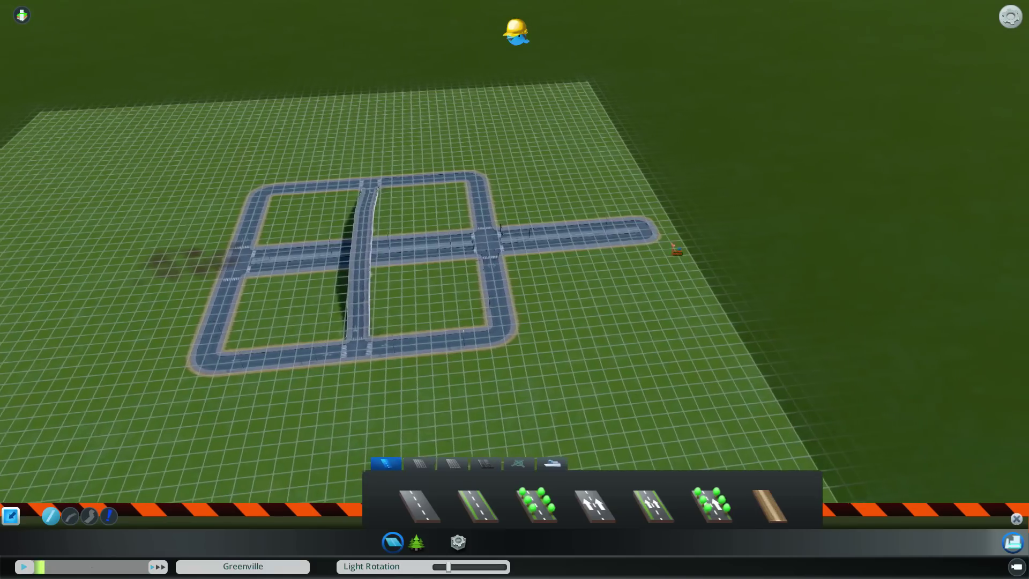
left_click(605, 285)
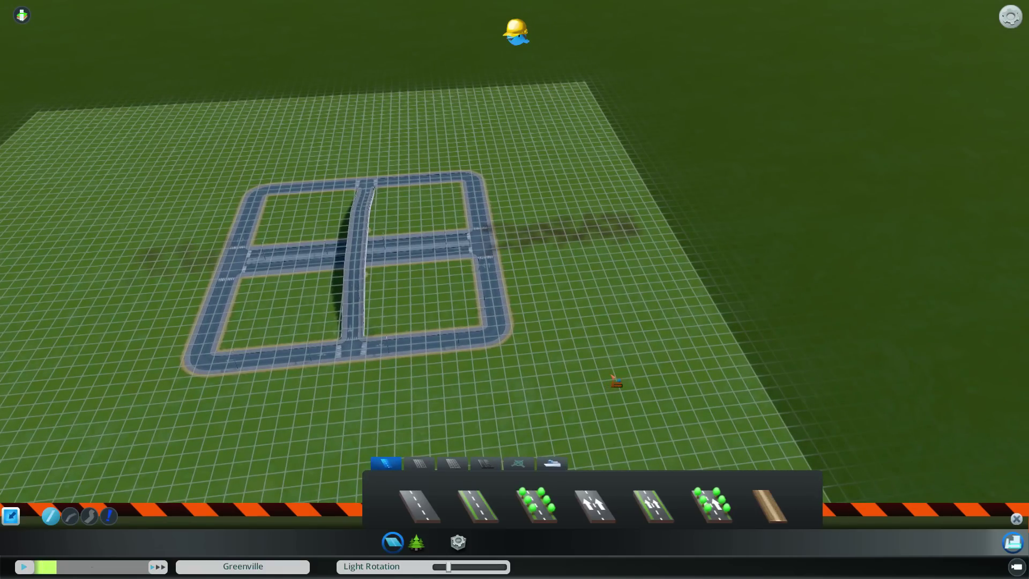
- Save the road layout as an asset with both the save name and asset name 2x2 City Block
middle_click_drag(616, 381, 558, 301)
scroll(588, 298, "up", 3)
scroll(558, 300, "down", 4)
key("Escape")
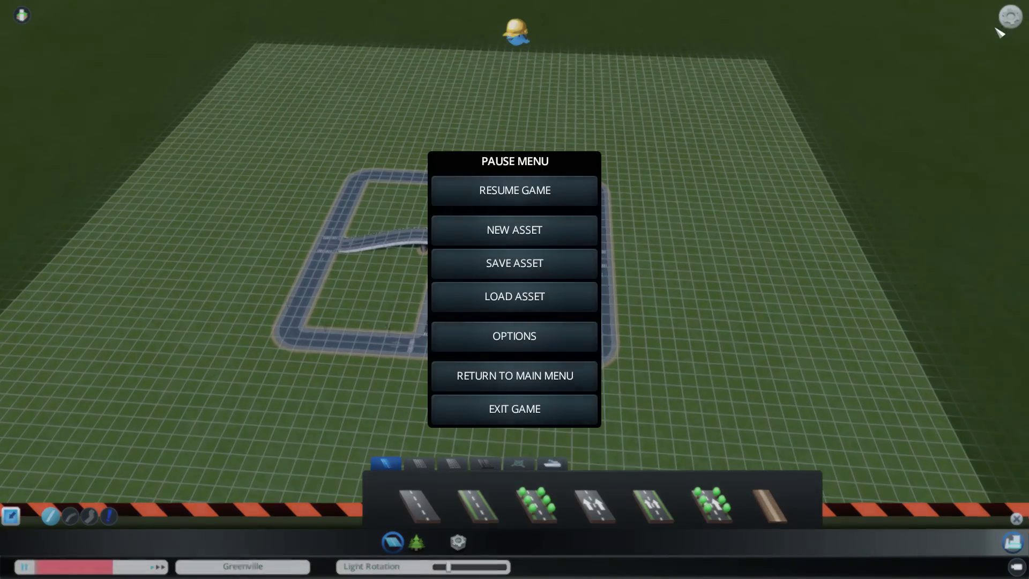
left_click(543, 264)
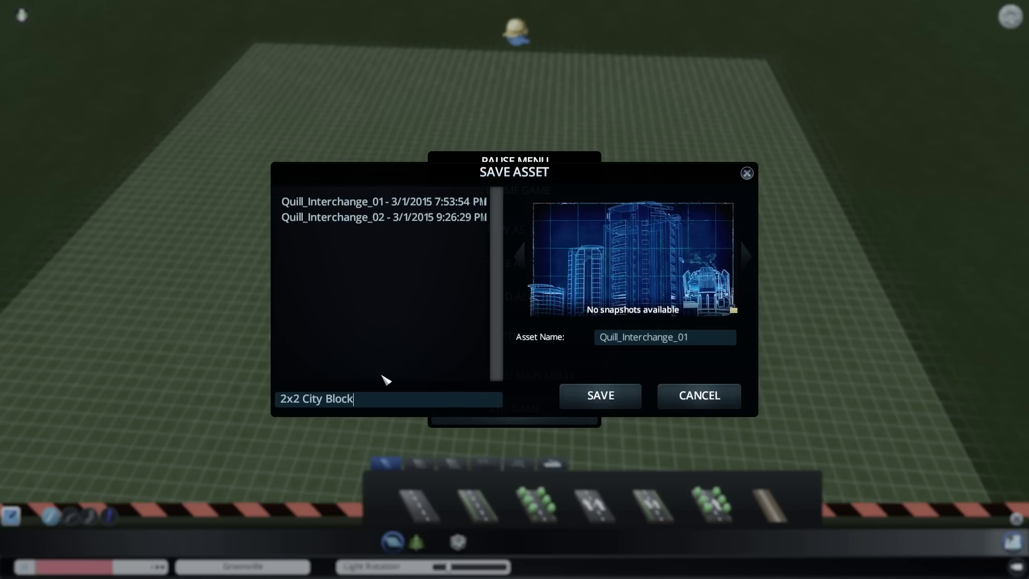
key("ctrl+a")
key("ctrl+c")
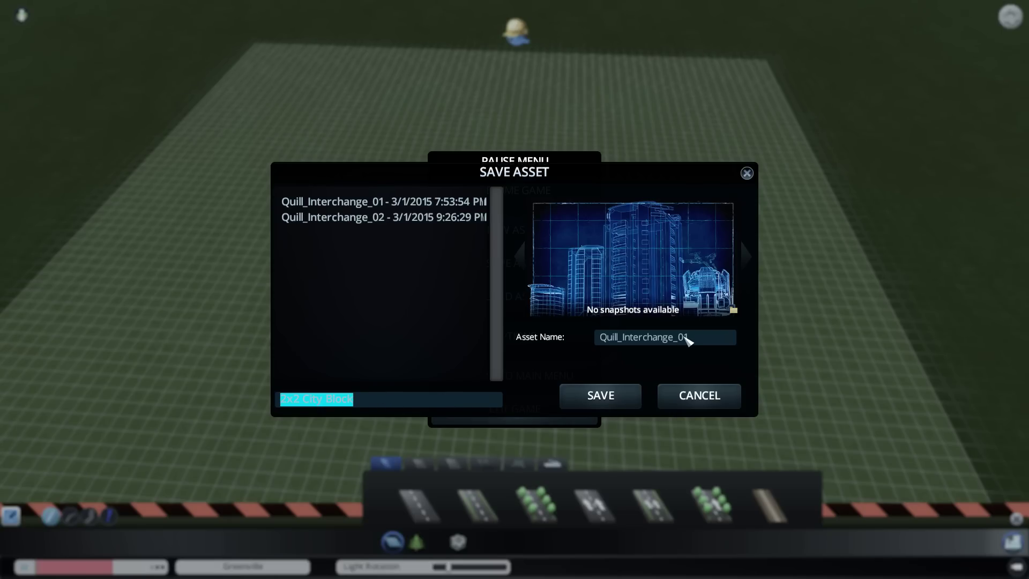
left_click(718, 340)
key("ctrl+v")
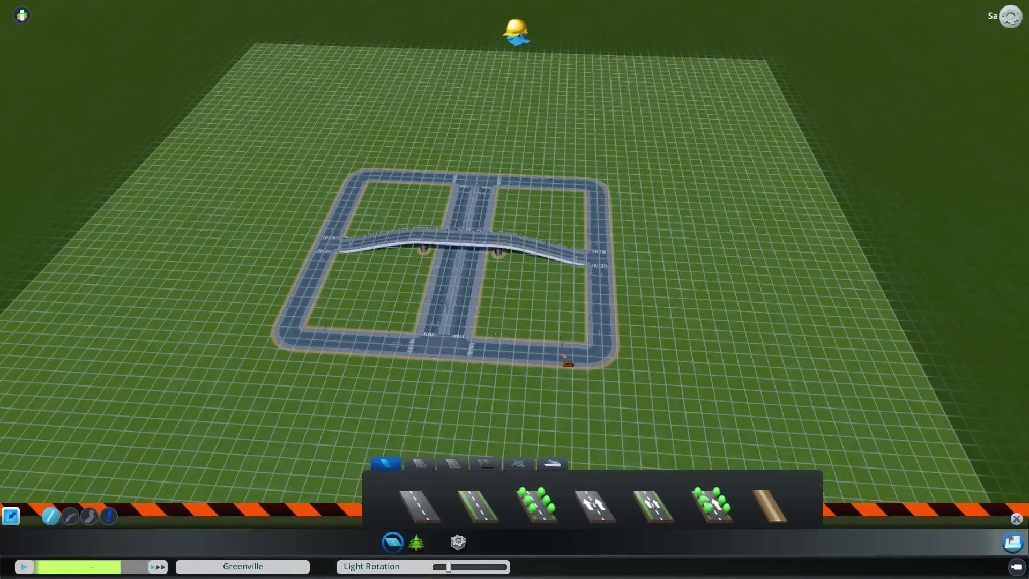
- Return to the main menu and enable the Unlimited Money and Unlock All mods in the Content Manager
key("Escape")
key("Escape")
key("Escape")
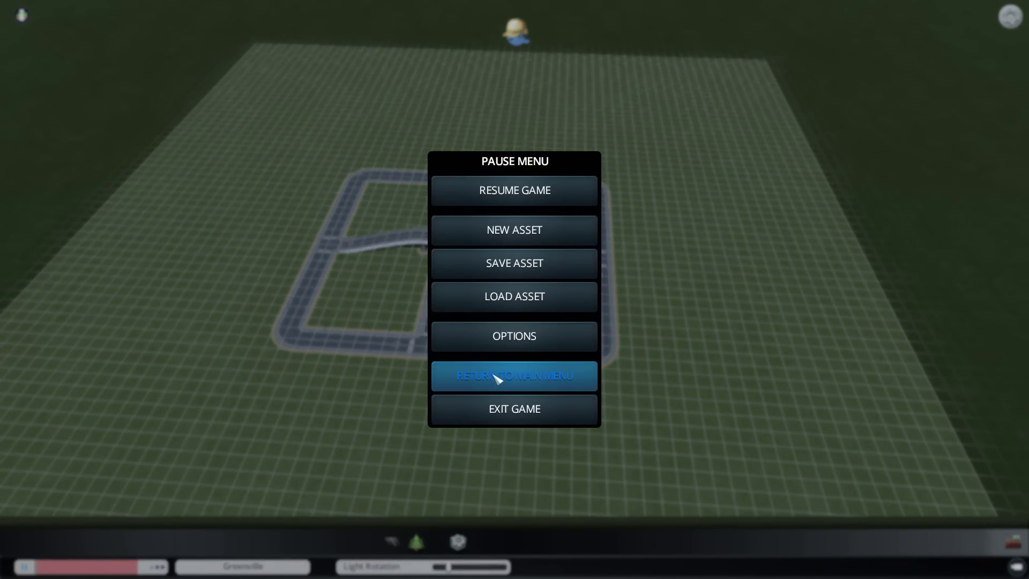
left_click(497, 378)
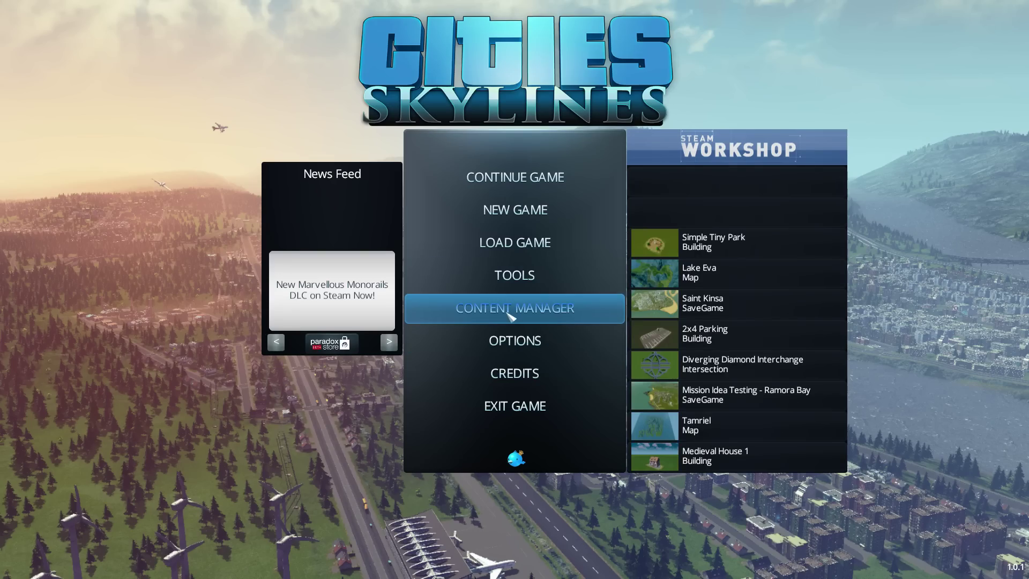
left_click(510, 316)
left_click(439, 133)
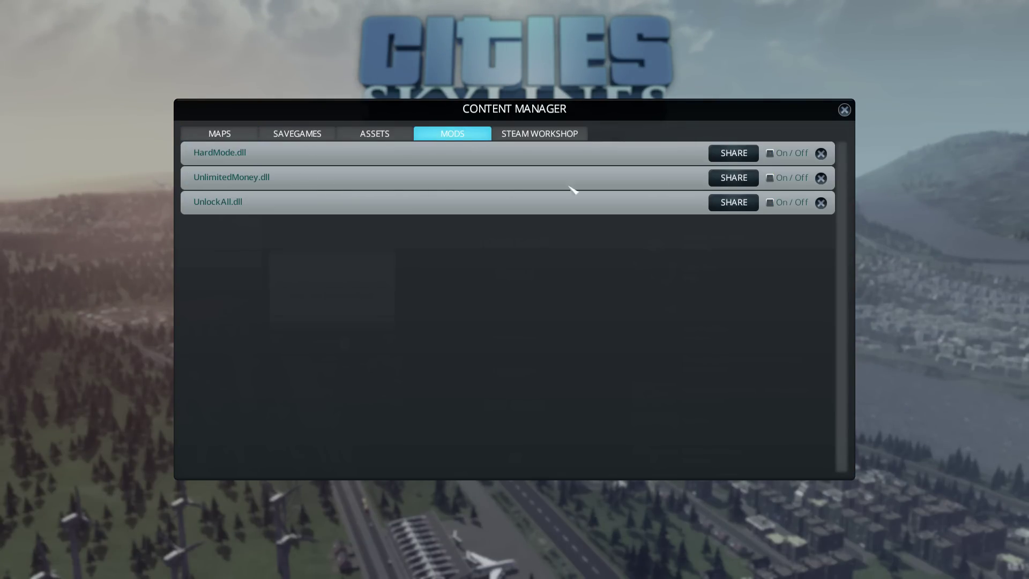
left_click(770, 203)
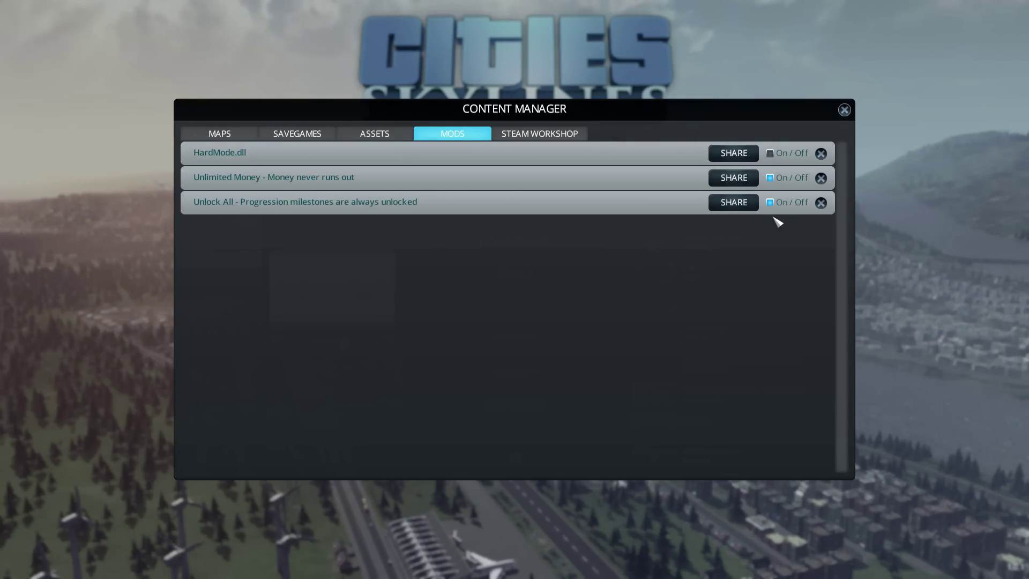
left_click(846, 110)
- Reopen the Asset Editor and load the 2x2 City Block asset
left_click(528, 275)
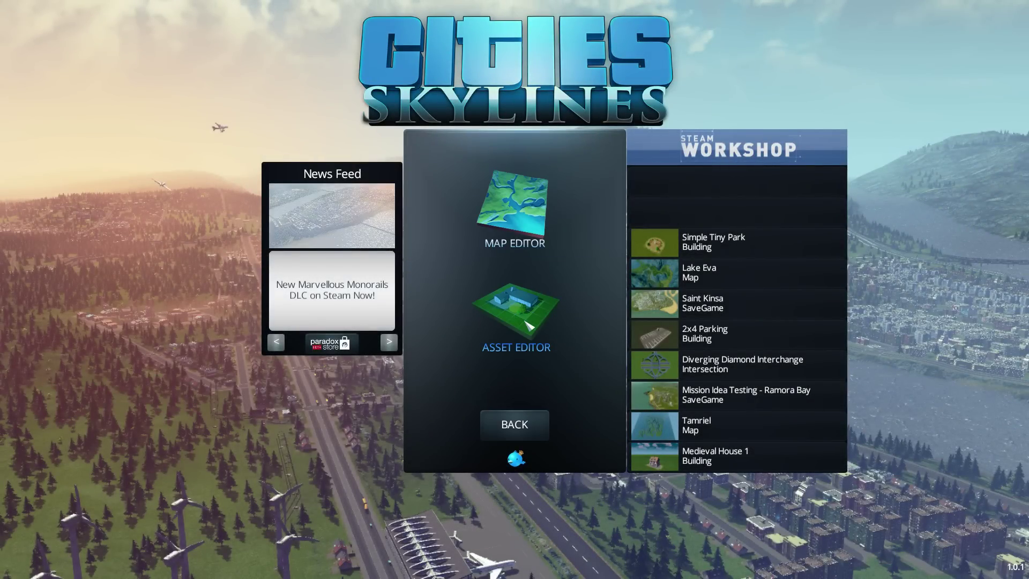
left_click(500, 362)
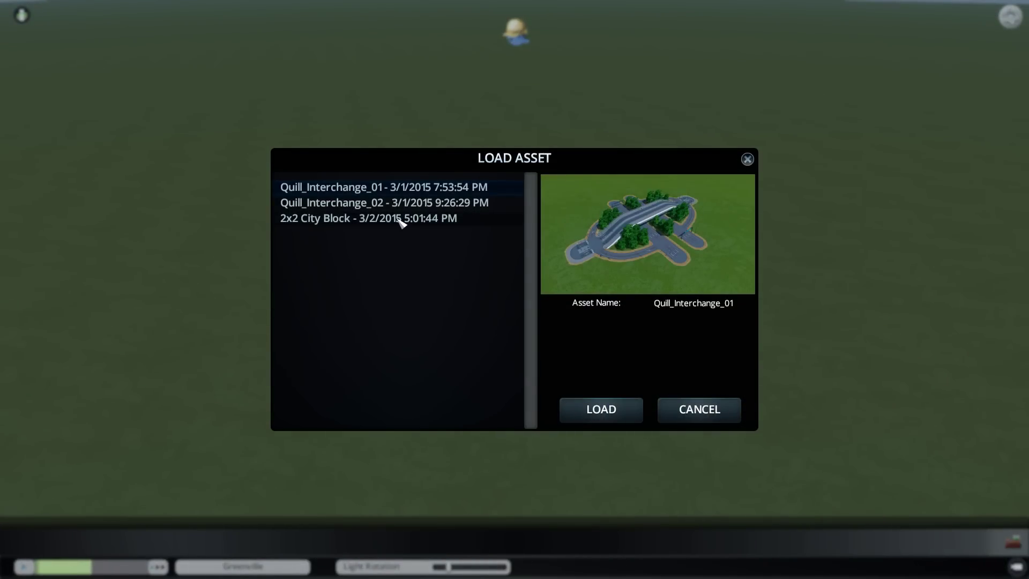
left_click(399, 219)
left_click(610, 420)
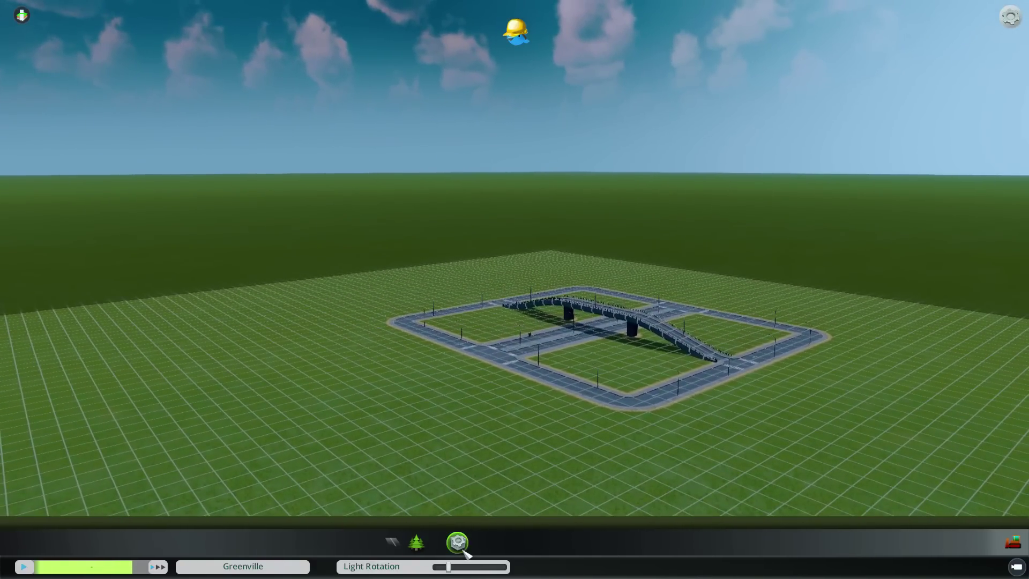
- Take a snapshot of the whole bridge intersection from a low angle as the asset's preview image
left_click(458, 542)
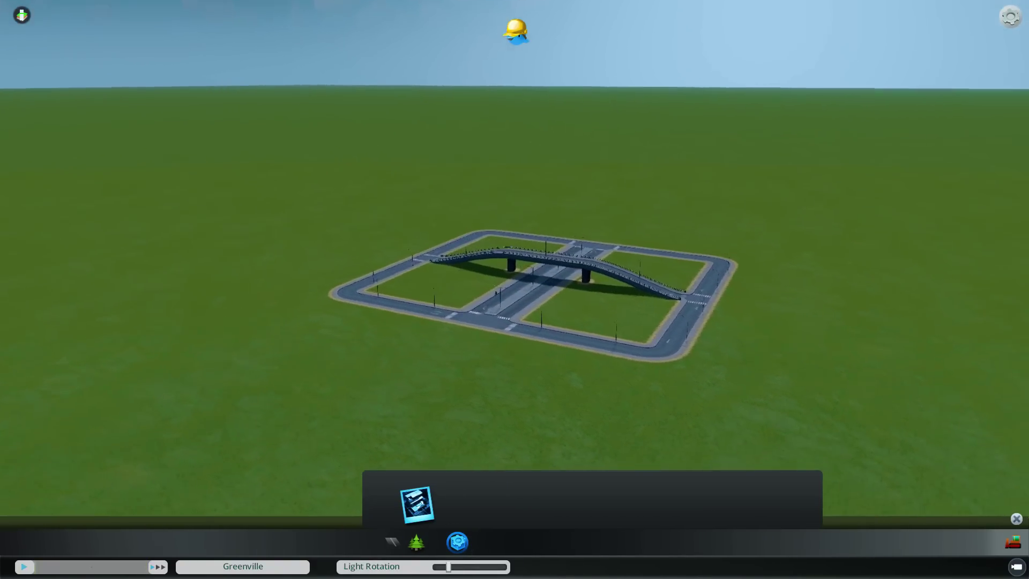
middle_click_drag(520, 240, 557, 258)
scroll(519, 294, "up", 3)
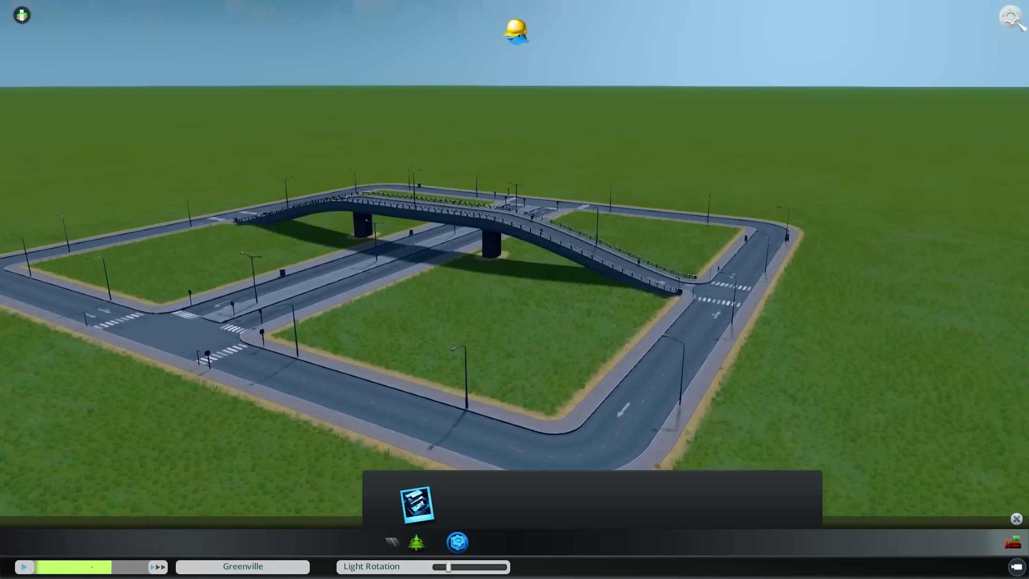
- Save the asset with its snapshot over the existing 2x2 City Block save, then return to the main menu
key("Escape")
left_click(536, 262)
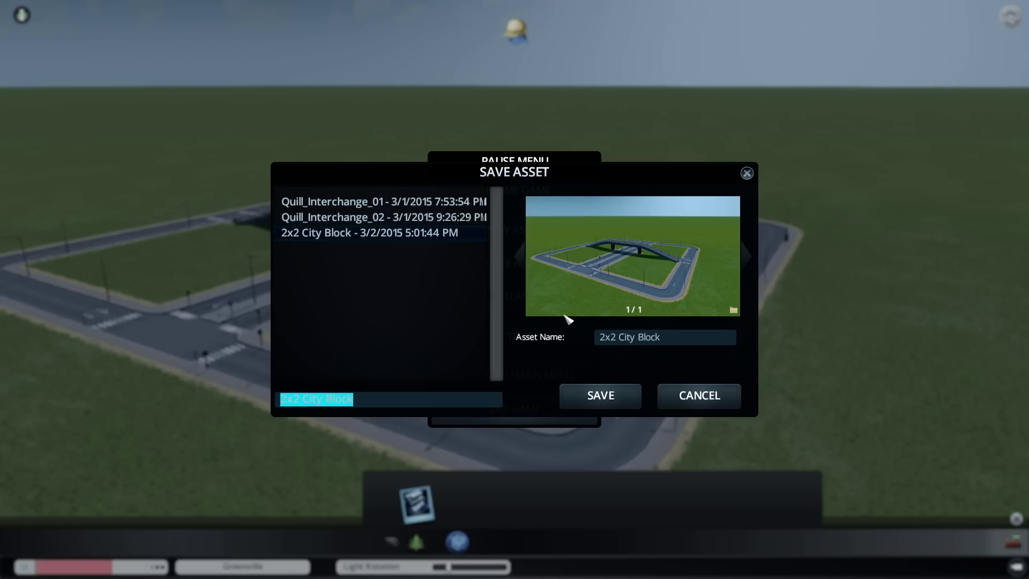
left_click(595, 403)
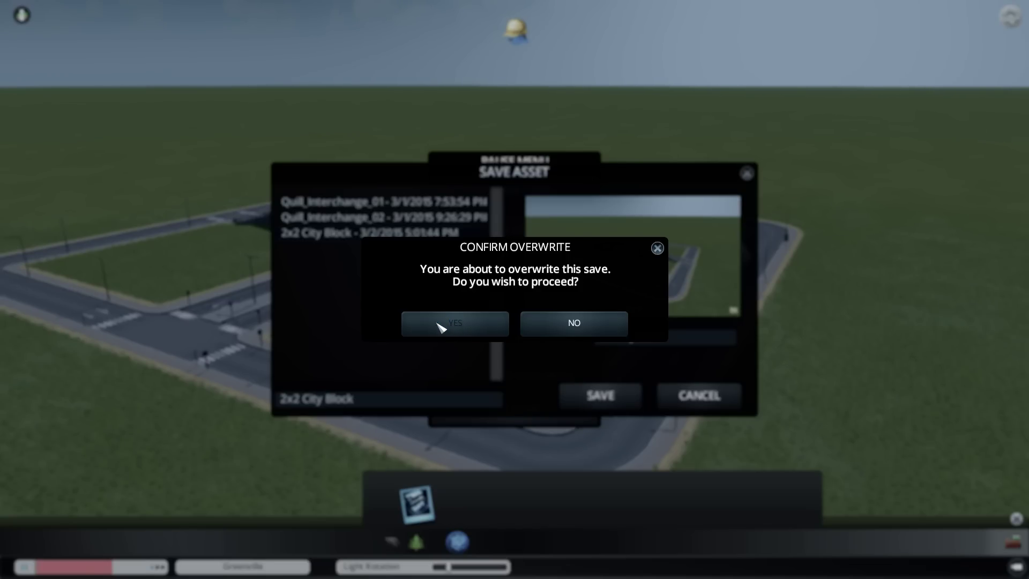
left_click(420, 326)
key("Escape")
key("Escape")
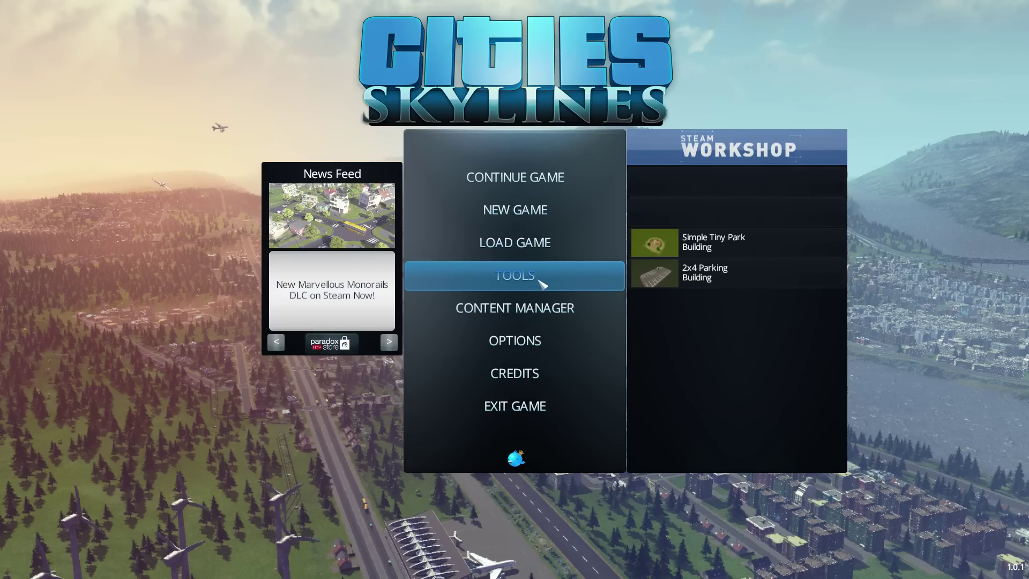
- Check the 2x2 City Block entry and its sharing option among the Content Manager's assets
left_click(530, 306)
left_click(379, 136)
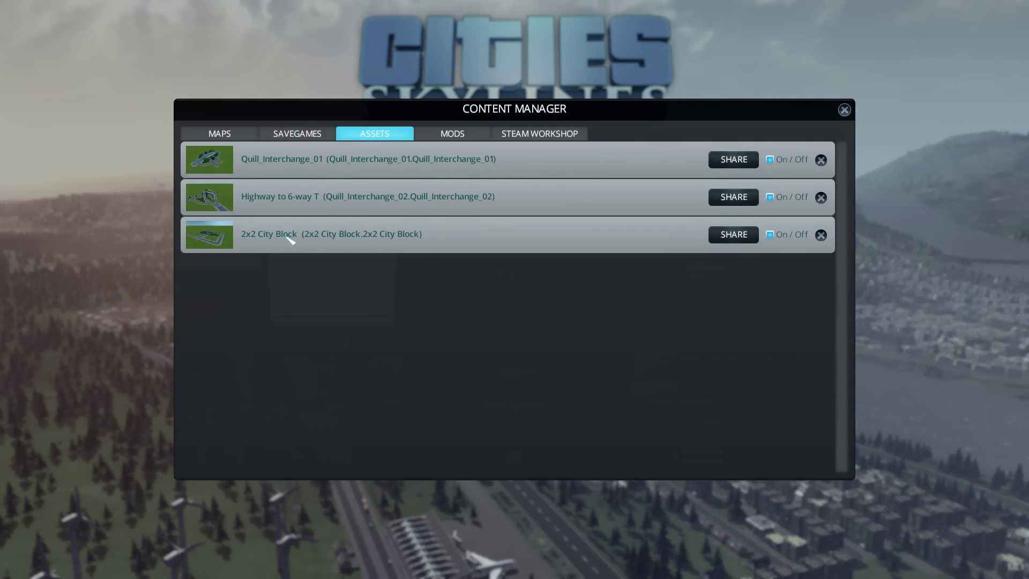
left_click(712, 233)
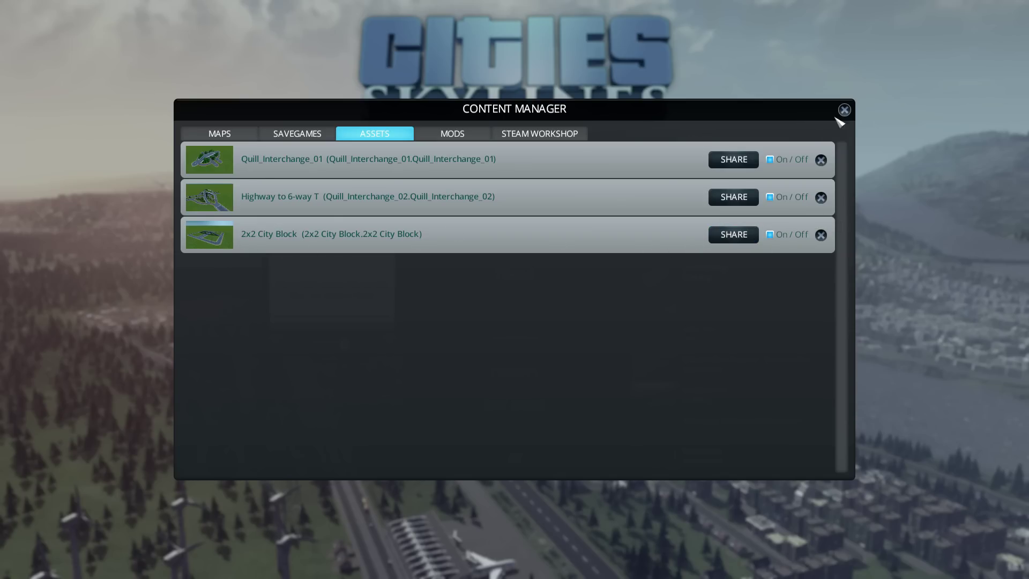
left_click(845, 113)
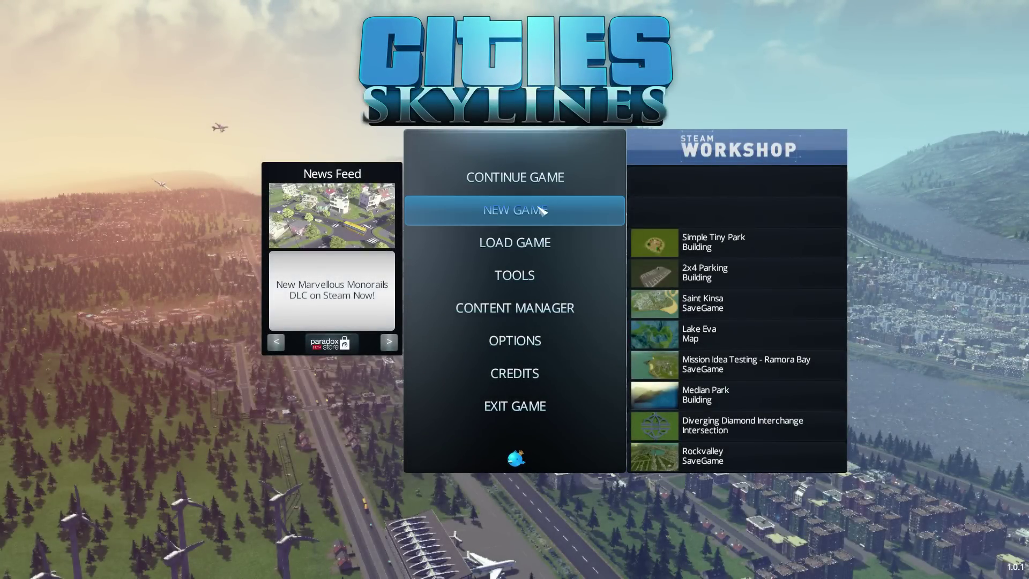
- Start a new game and dismiss the milestone congratulations window
left_click(536, 210)
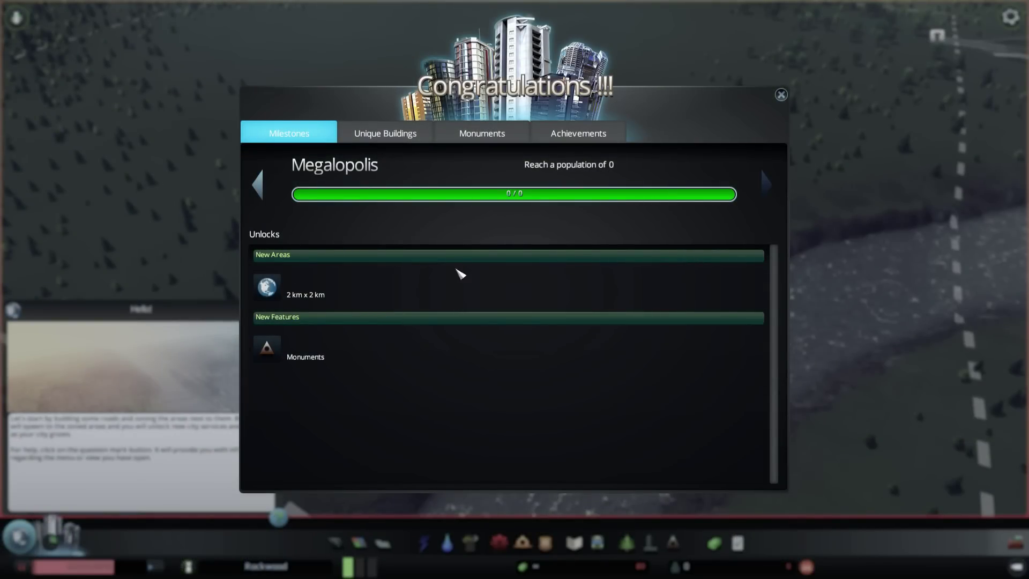
left_click(776, 97)
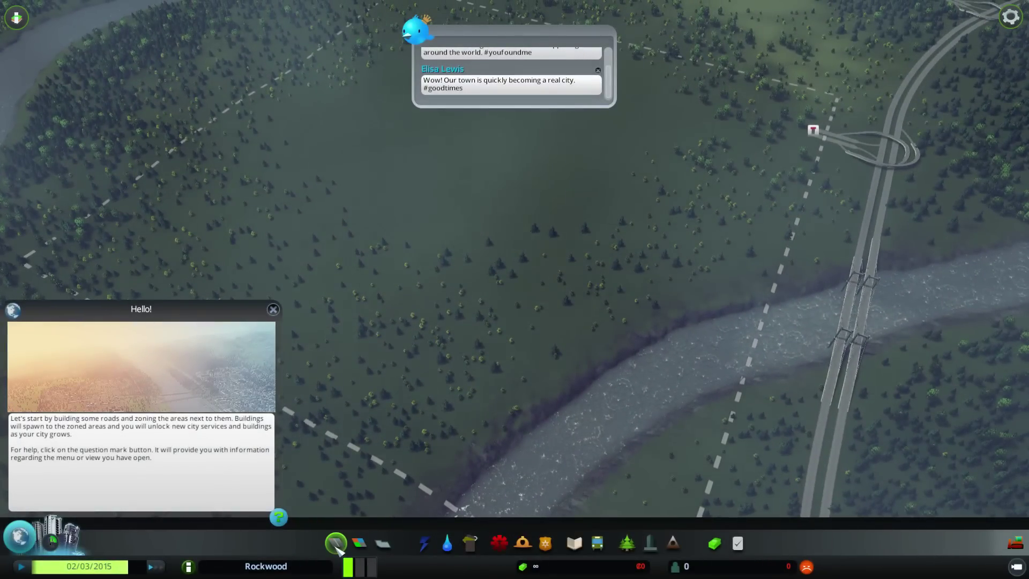
- Place the custom intersections Quill_Interchange_01 and Quill_Interchange_02 side by side on the open land
left_click(337, 544)
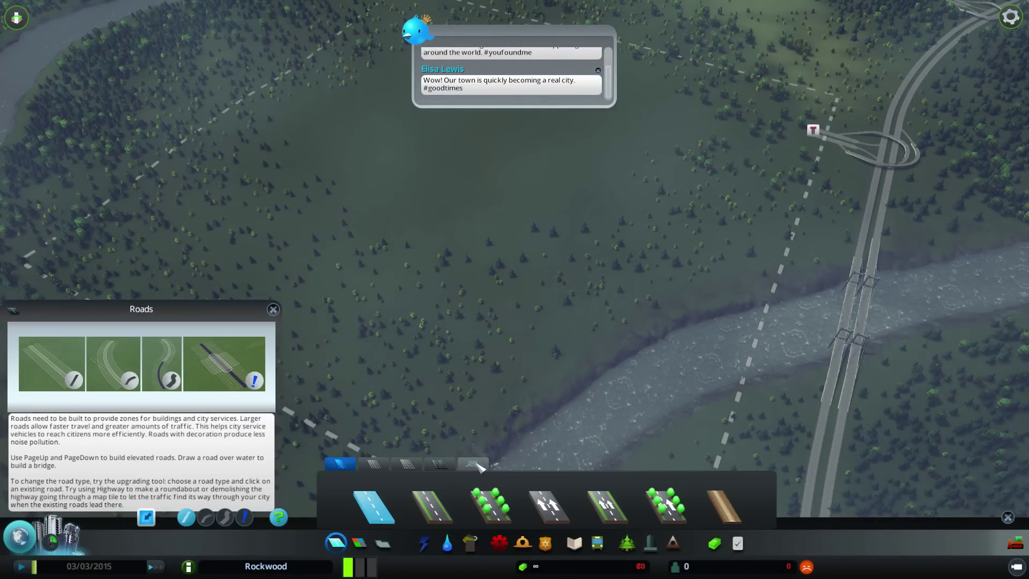
left_click(477, 463)
middle_click_drag(477, 463, 426, 441)
key("d")
scroll(426, 442, "up", 3)
key("a")
key("w")
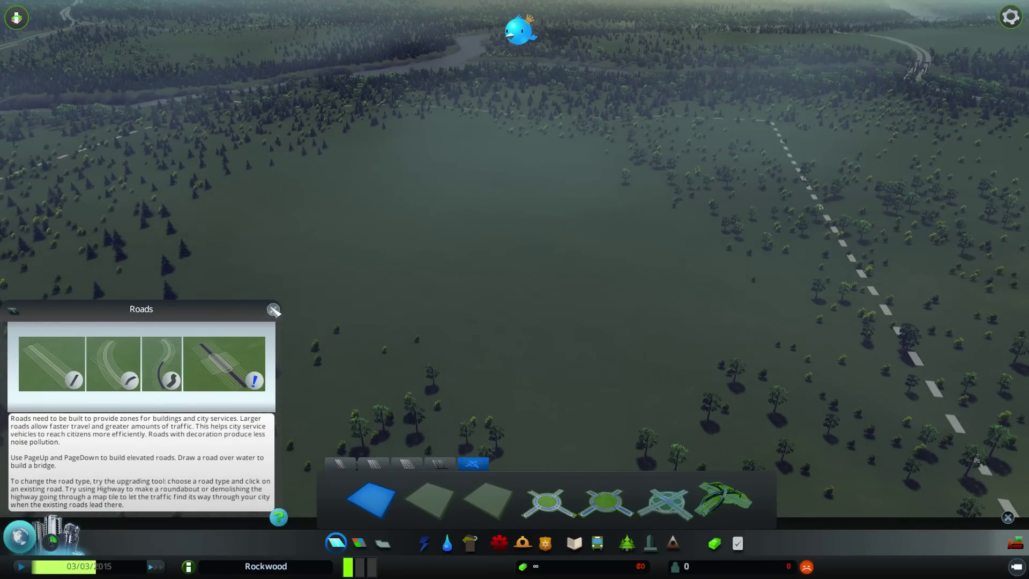
left_click(274, 310)
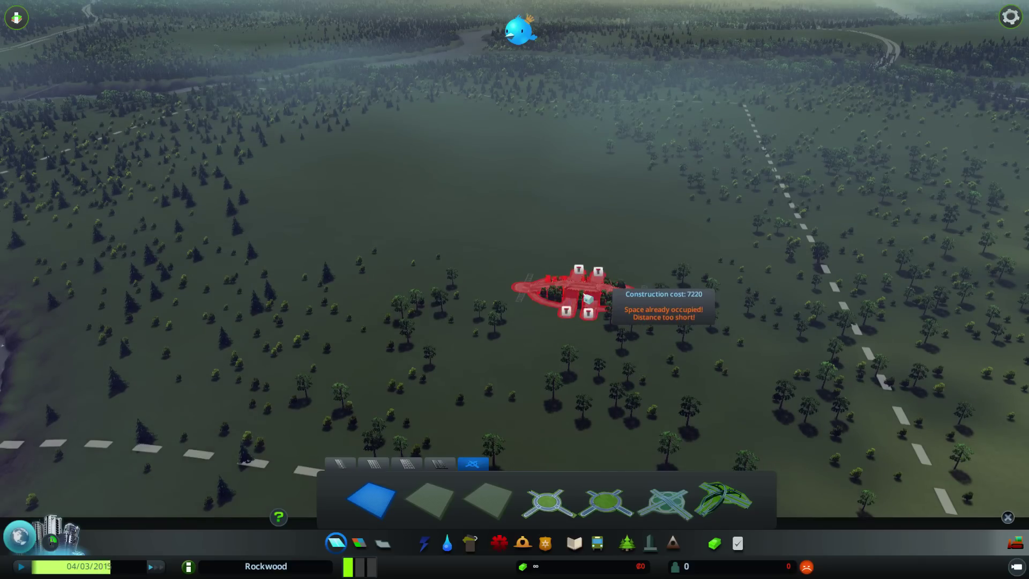
left_click(589, 298)
left_click(428, 499)
scroll(432, 305, "up", 3)
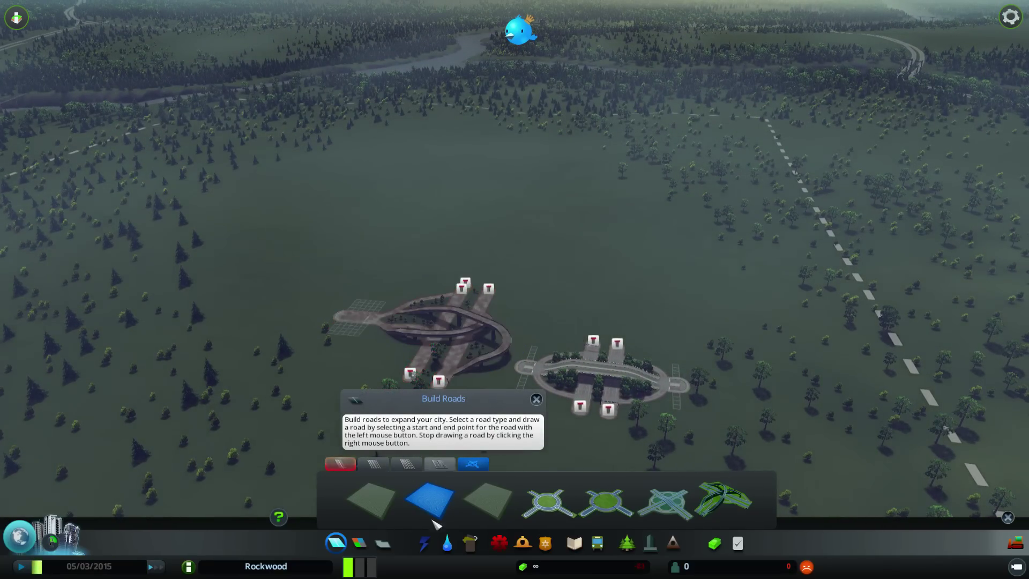
- Place the custom 2x2 City Block intersection on the clear ground beyond the two interchanges
left_click(489, 499)
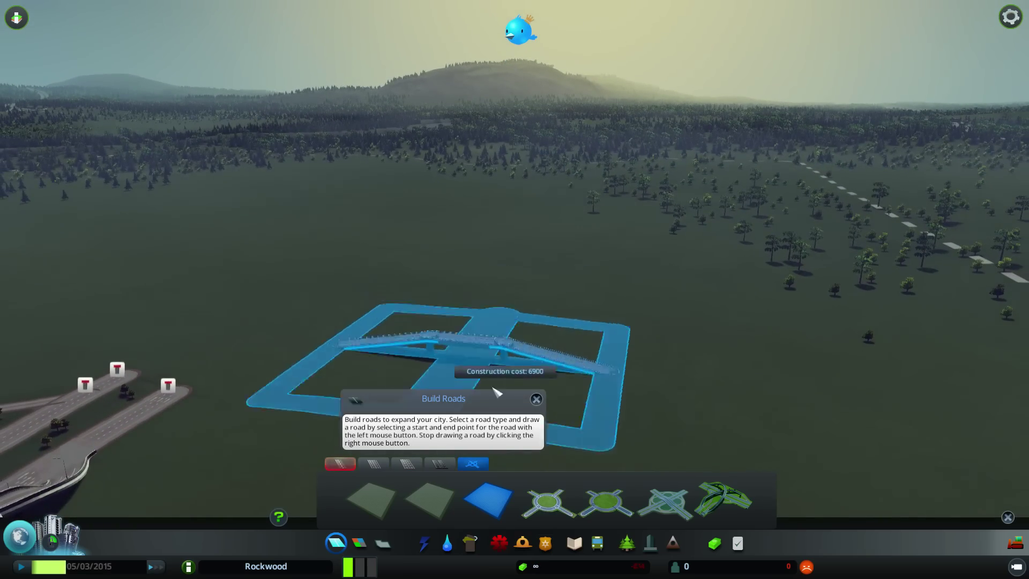
left_click(520, 337)
- Examine the three placed intersections from several angles, including a close view of the elevated ramps
middle_click_drag(520, 338, 599, 239)
key("s")
key("d")
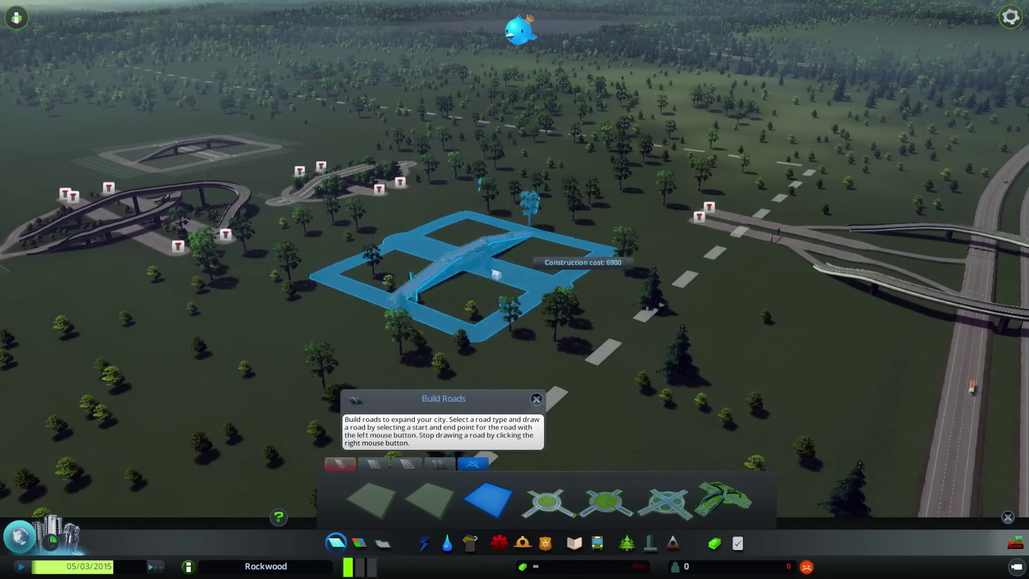
key("a")
scroll(566, 325, "up", 3)
key("a")
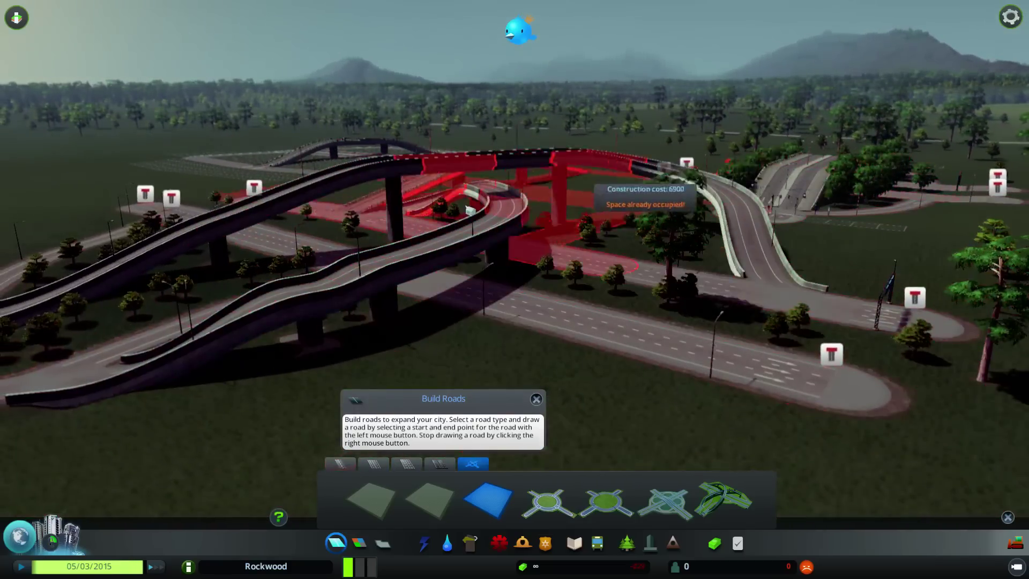
middle_click_drag(470, 210, 396, 225)
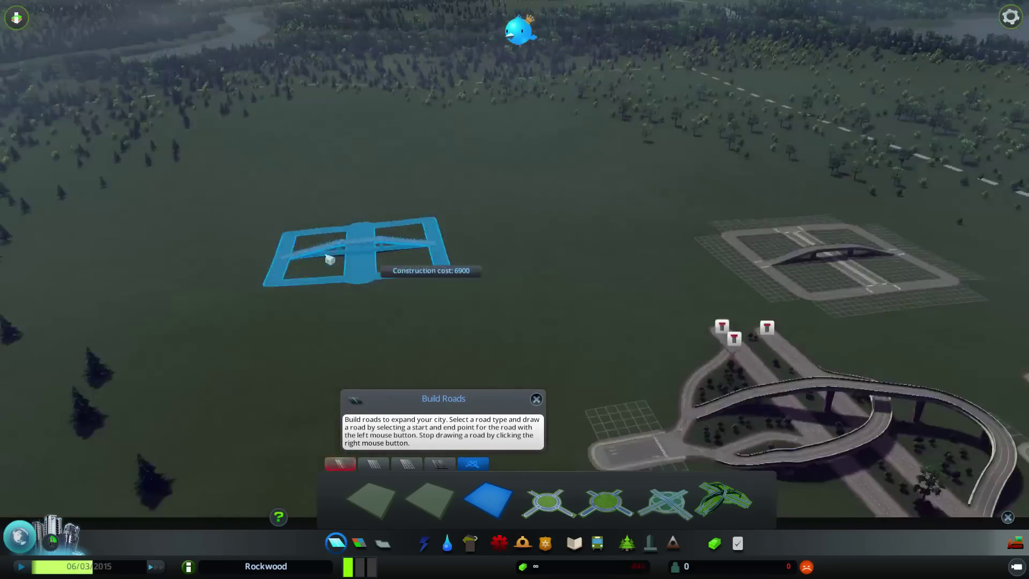
- Preview another 2x2 City Block on the riverbank, the clear ground and the wooded terrain to check where it fits
middle_click_drag(331, 261, 563, 208)
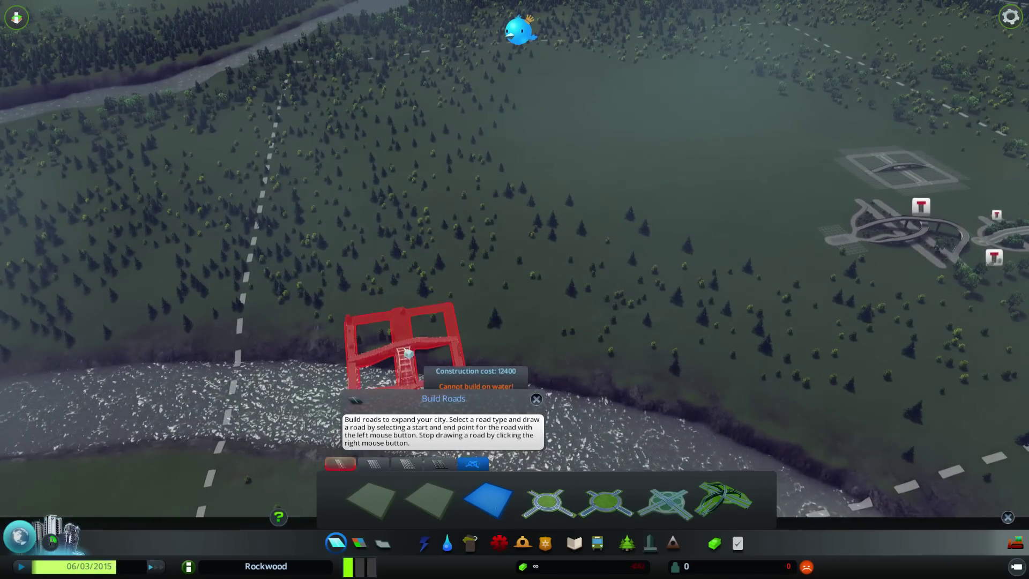
key("d")
scroll(289, 201, "up", 3)
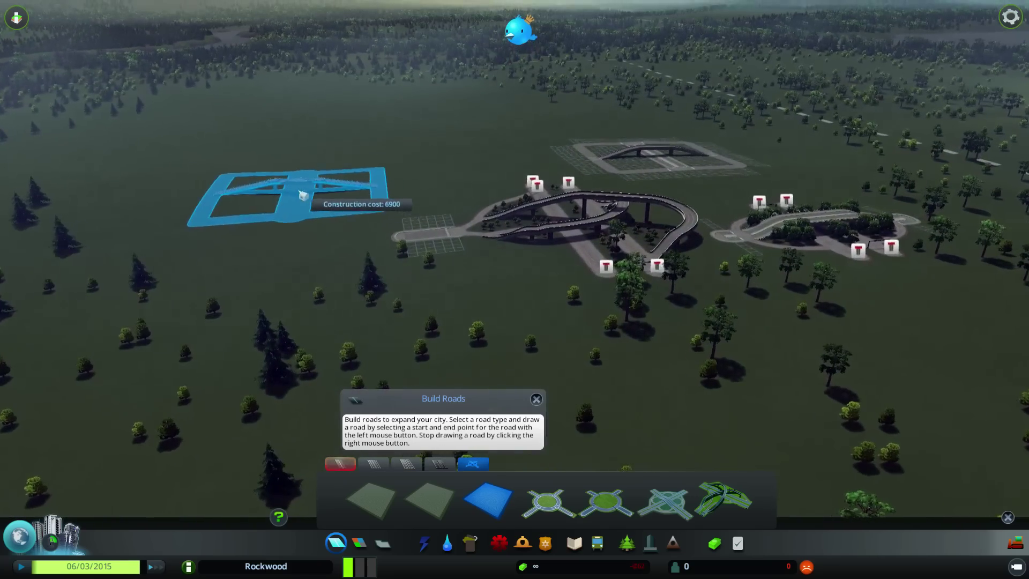
key("a")
scroll(154, 324, "down", 2)
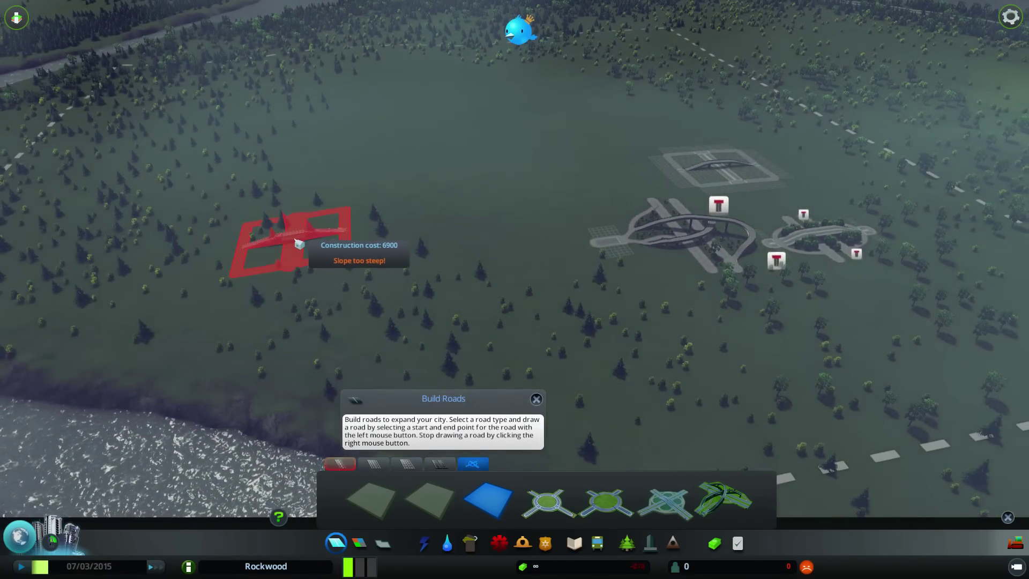
scroll(294, 239, "up", 3)
key("a")
scroll(450, 255, "up", 3)
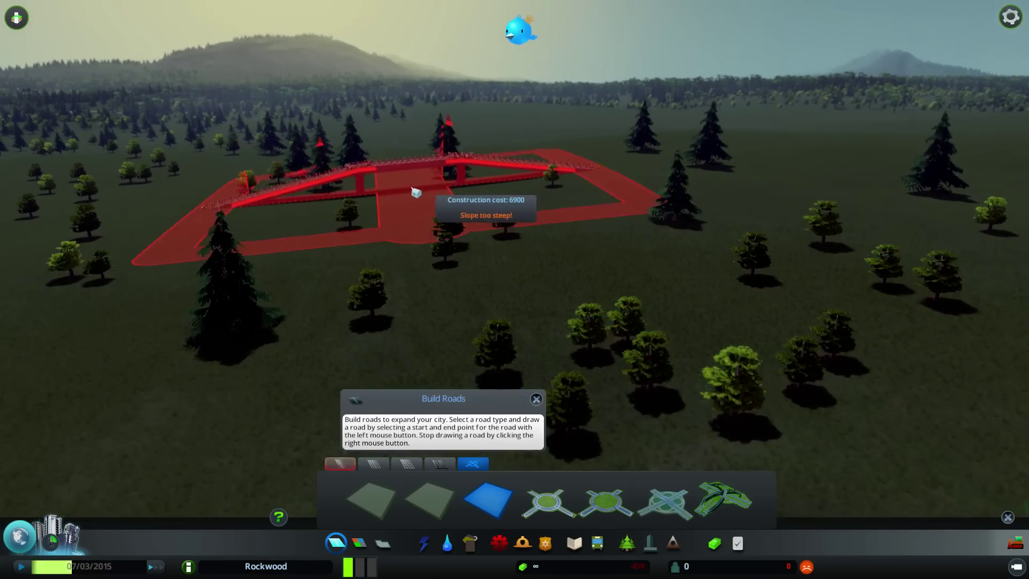
- Preview a second 2x2 City Block at several spots around the placed one to check where it fits
middle_click_drag(413, 191, 519, 294)
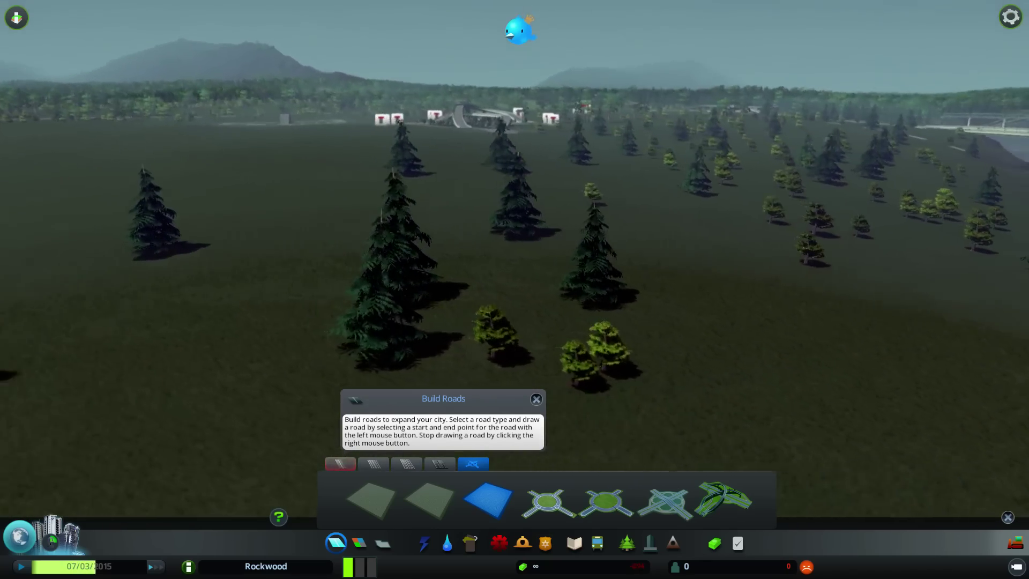
scroll(506, 291, "down", 4)
key("d")
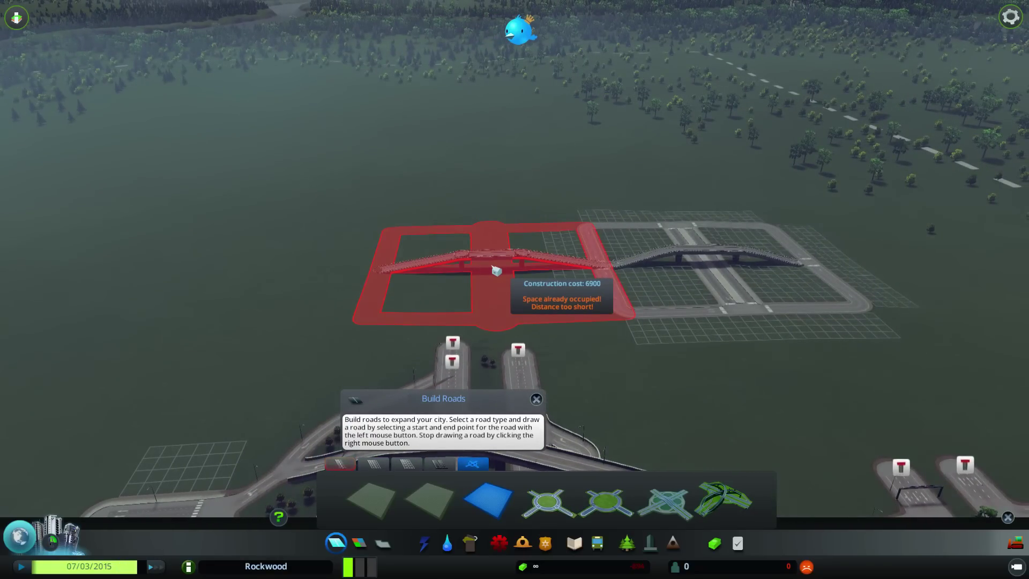
scroll(496, 271, "up", 2)
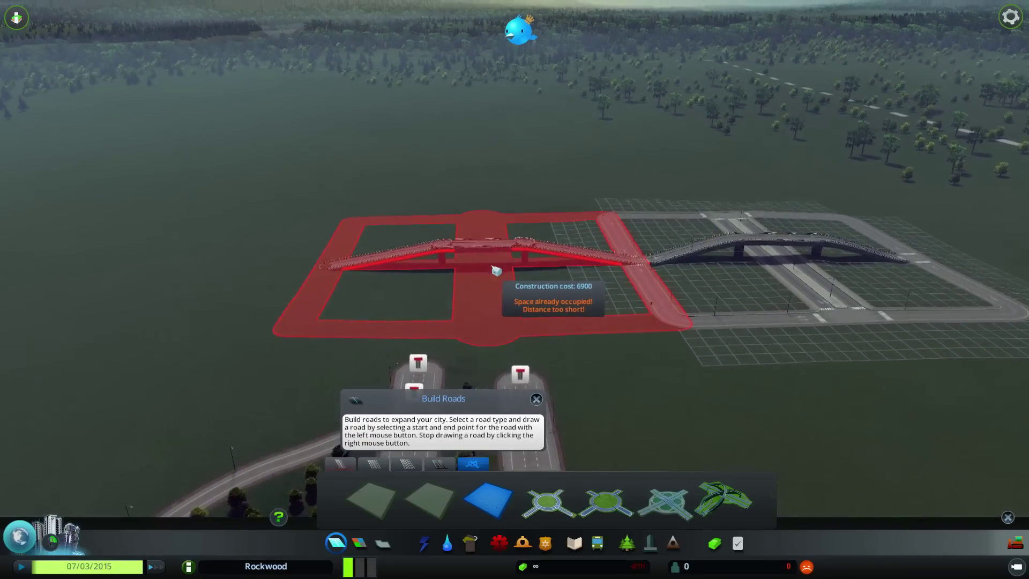
key("d")
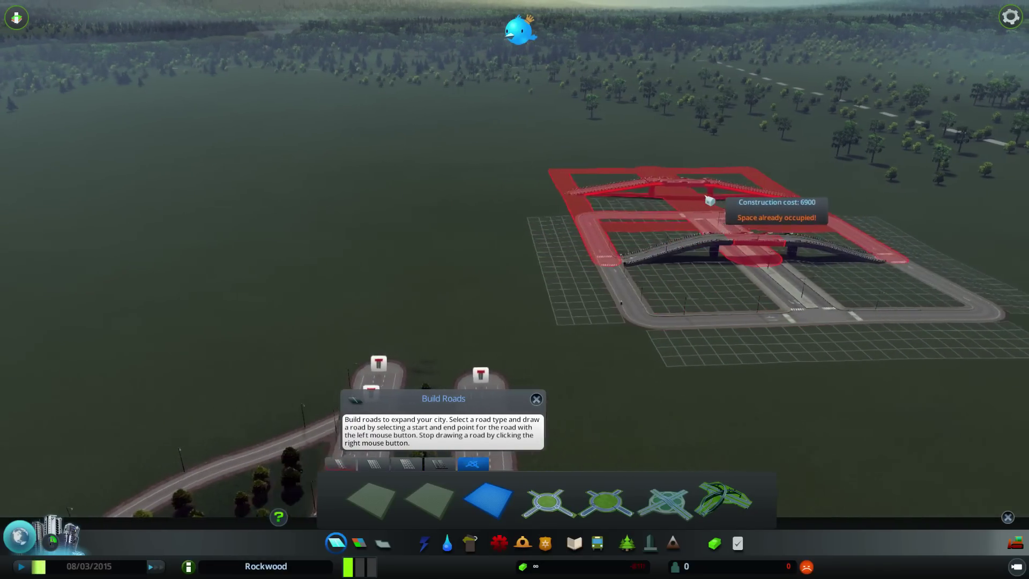
key("w")
key("d")
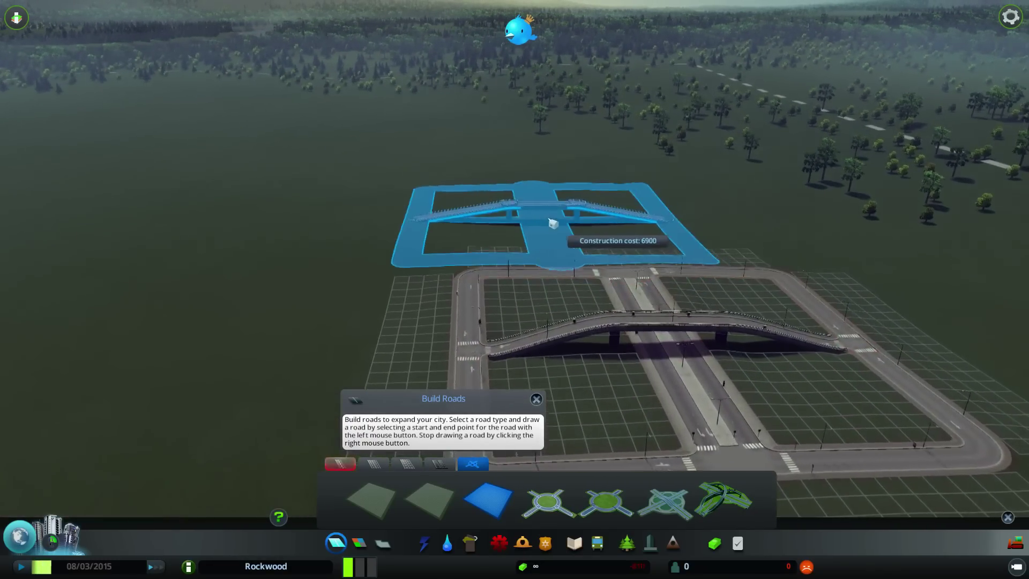
key("w")
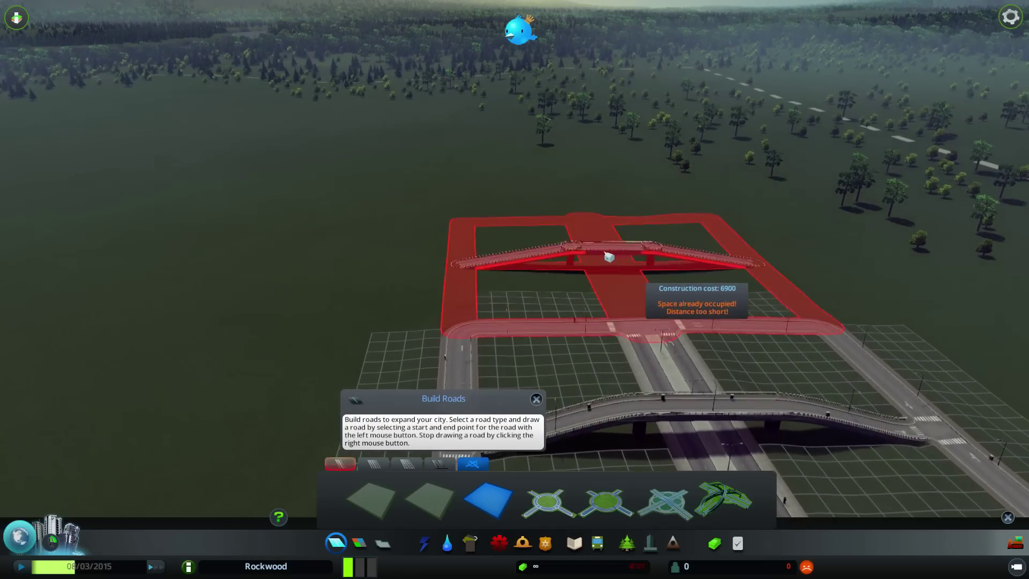
middle_click_drag(603, 299, 515, 287)
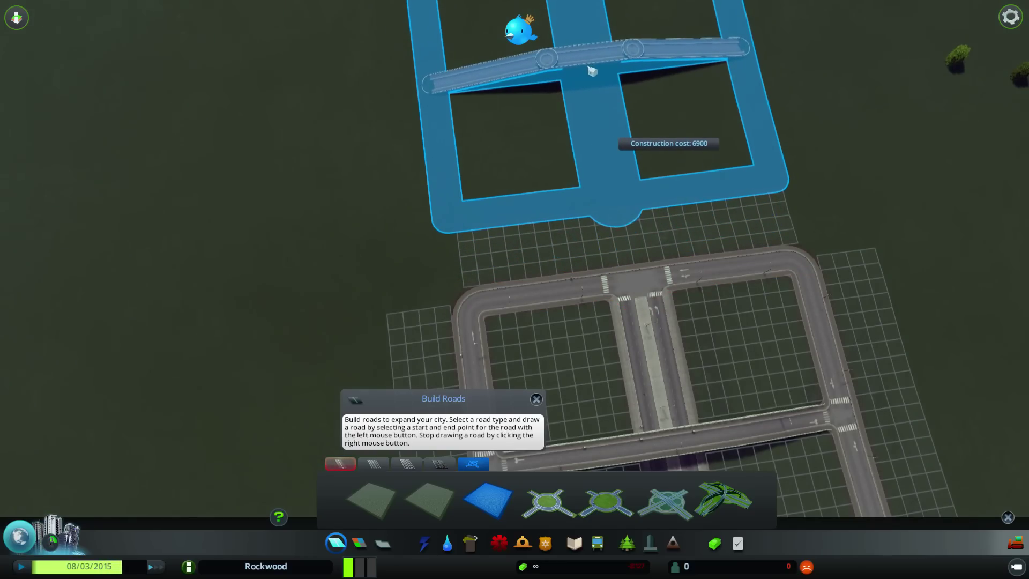
scroll(556, 68, "down", 5)
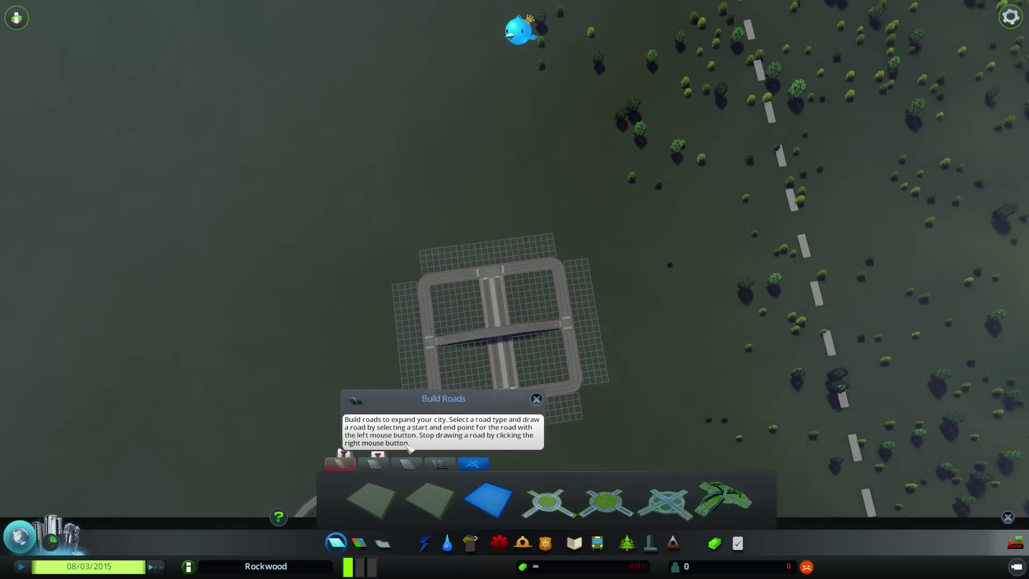
- Extend the city block's central avenue with a short straight road and place another 2x2 City Block at its end
left_click(374, 464)
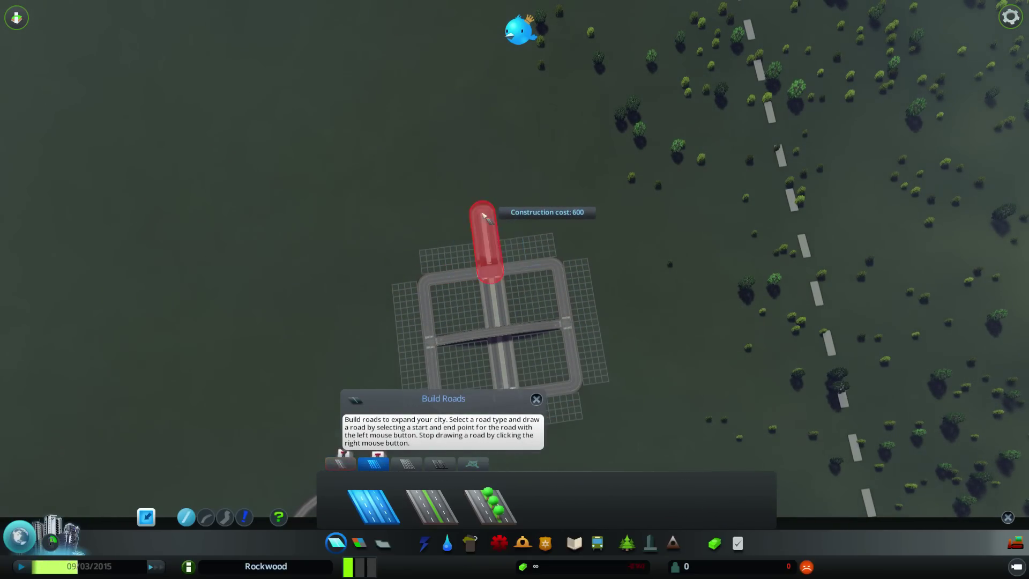
left_click(473, 464)
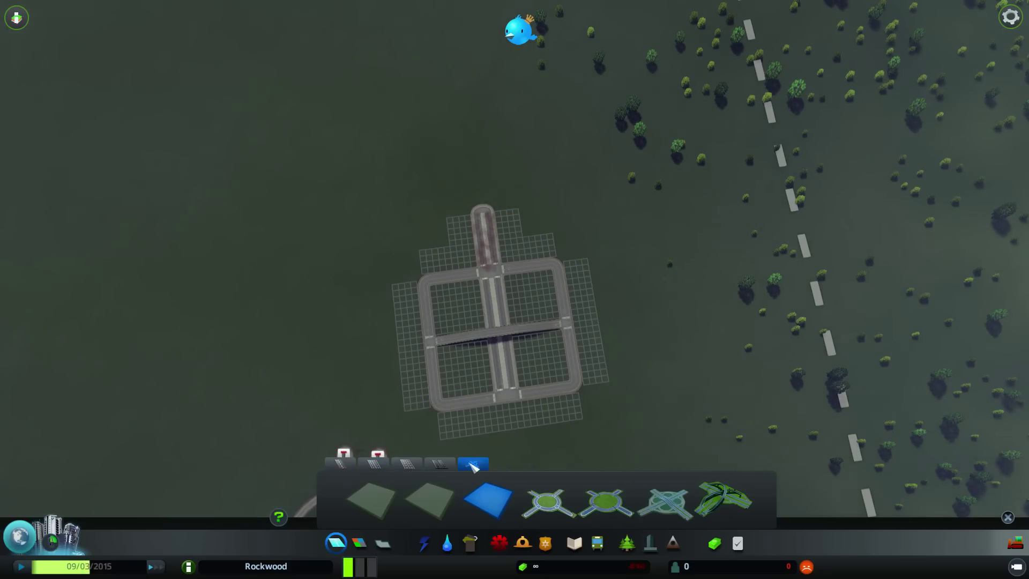
left_click(476, 508)
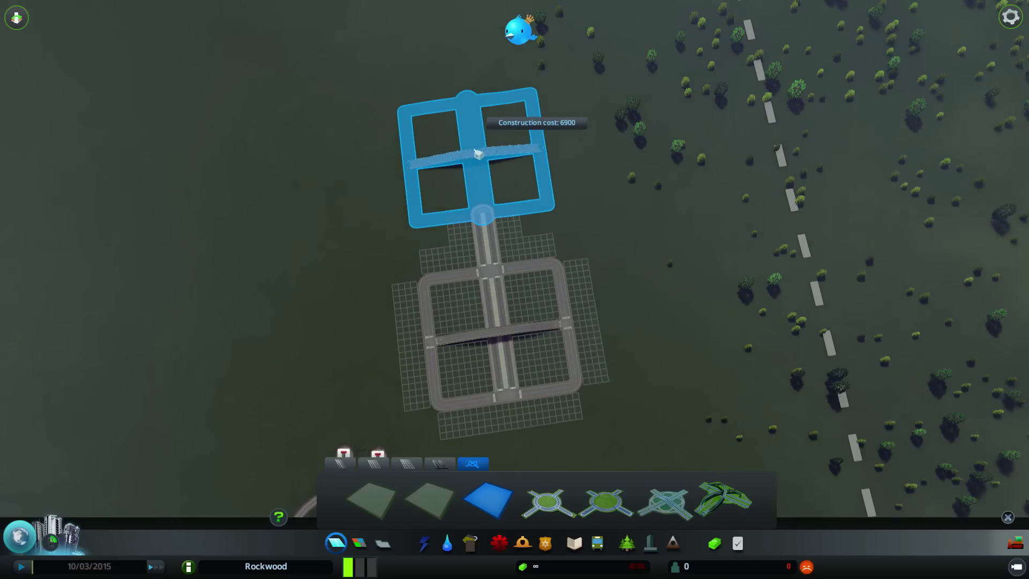
left_click(475, 151)
- Examine the two connected city blocks from several angles and distances
key("a")
scroll(375, 257, "up", 2)
middle_click_drag(374, 257, 538, 283)
scroll(532, 321, "up", 3)
key("a")
scroll(451, 349, "down", 4)
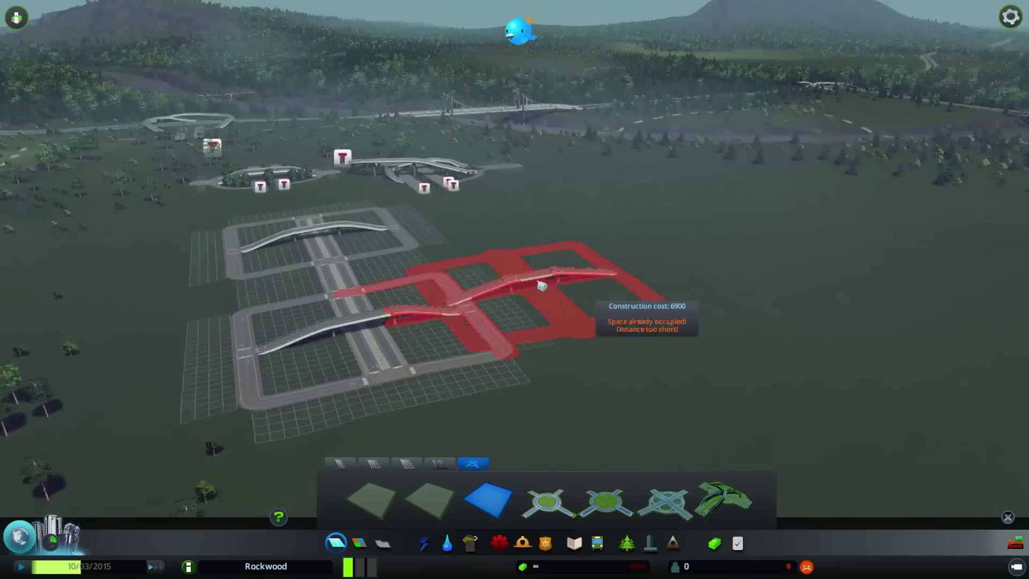
key("a")
middle_click_drag(690, 270, 517, 294)
key("a")
key("s")
key("d")
scroll(542, 294, "down", 2)
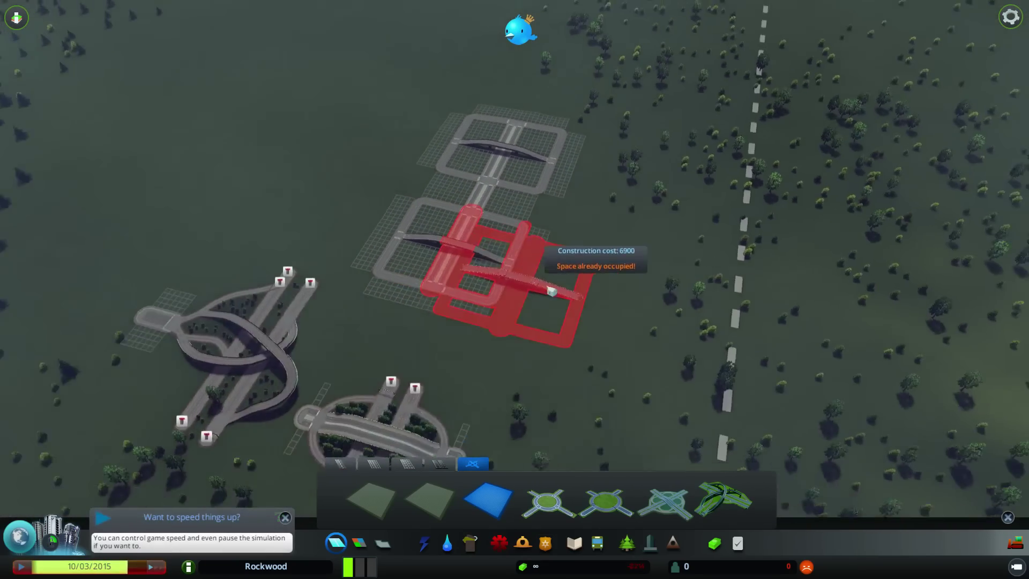
- Look over the two custom interchanges up close, then view the linked city blocks from the opposite side
middle_click_drag(639, 329, 499, 295)
key("s")
scroll(643, 348, "up", 4)
middle_click_drag(644, 348, 483, 267)
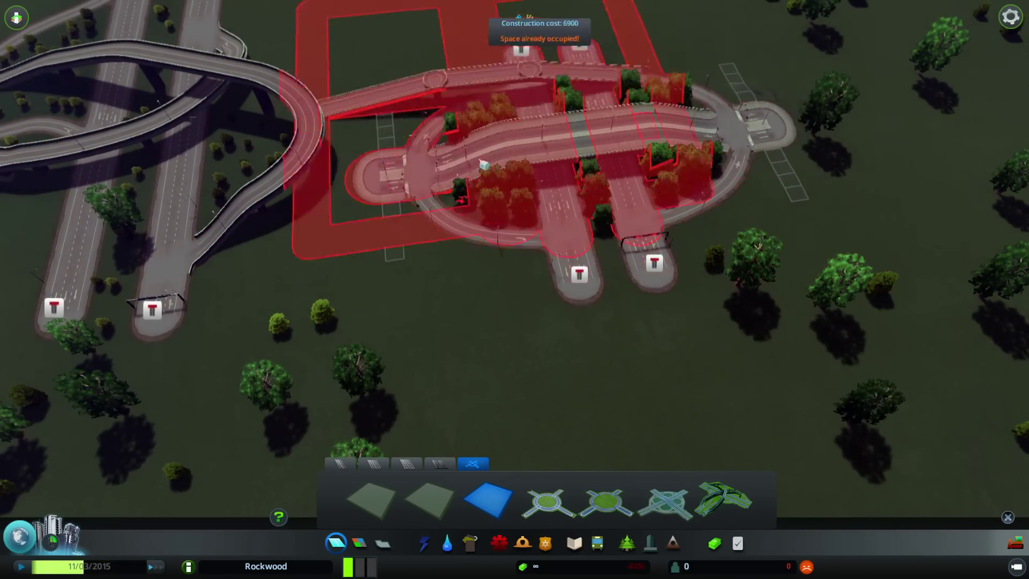
key("a")
scroll(528, 201, "down", 3)
key("a")
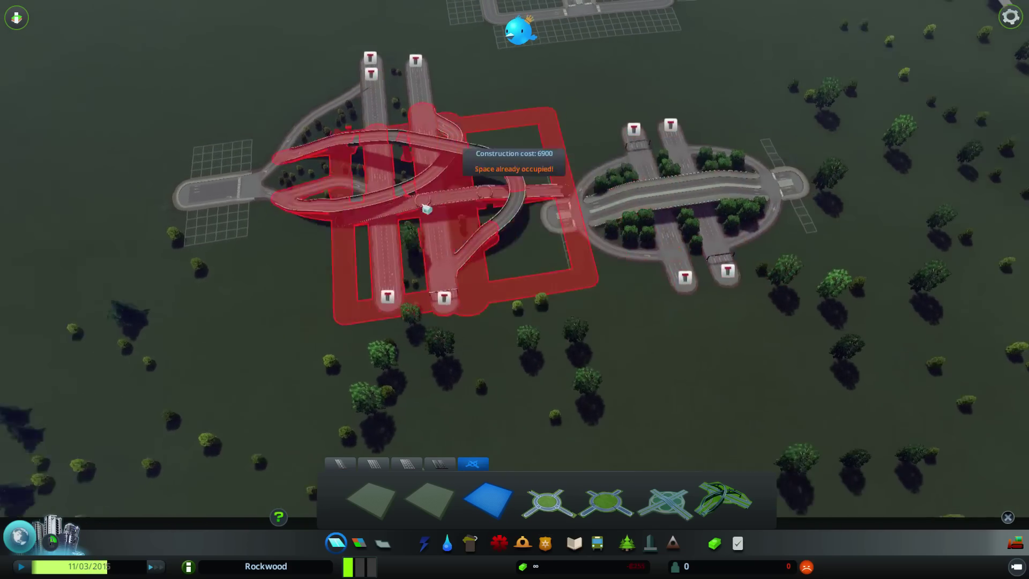
key("w")
key("a")
middle_click_drag(450, 184, 500, 331)
key("a")
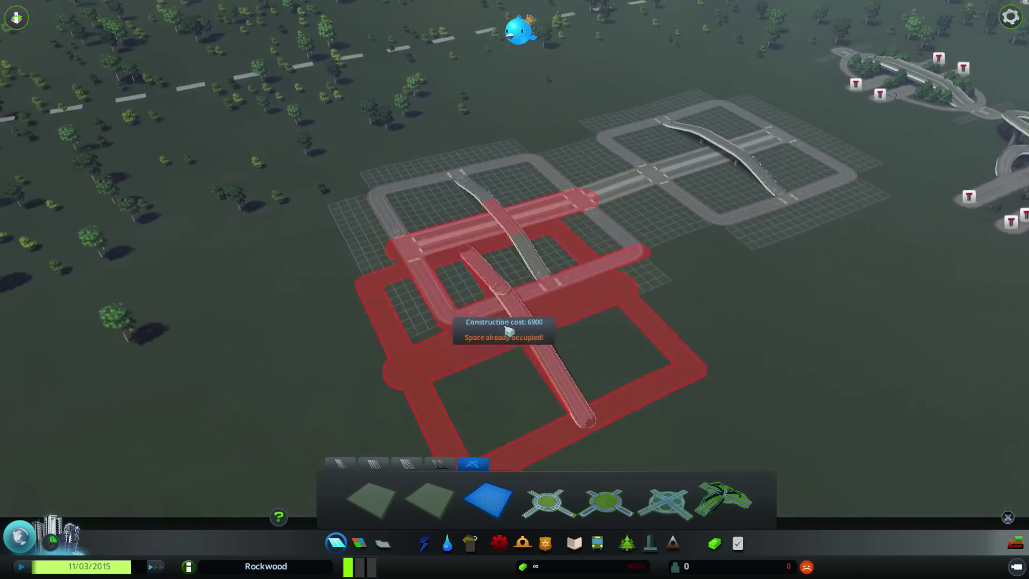
key("d")
key("s")
middle_click_drag(641, 294, 497, 400)
- Leave the city for the main menu, open the asset editor and choose Building as the new asset type
key("Escape")
key("Escape")
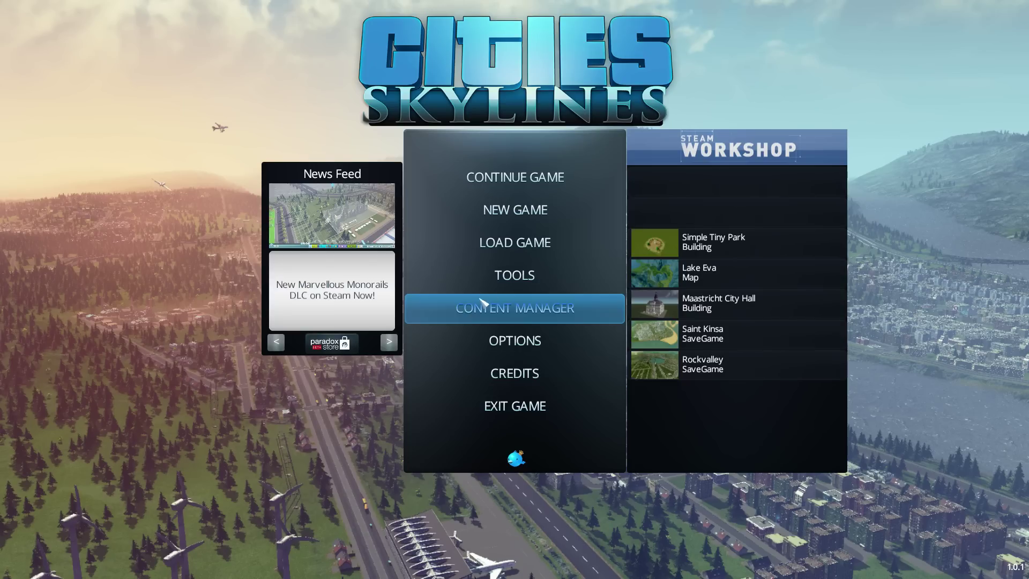
left_click(495, 276)
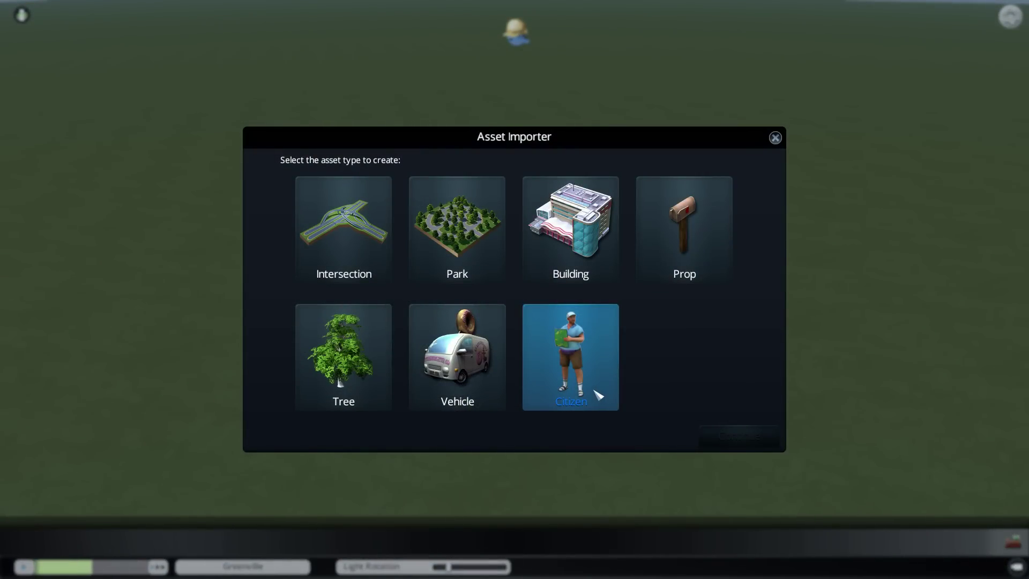
left_click(614, 225)
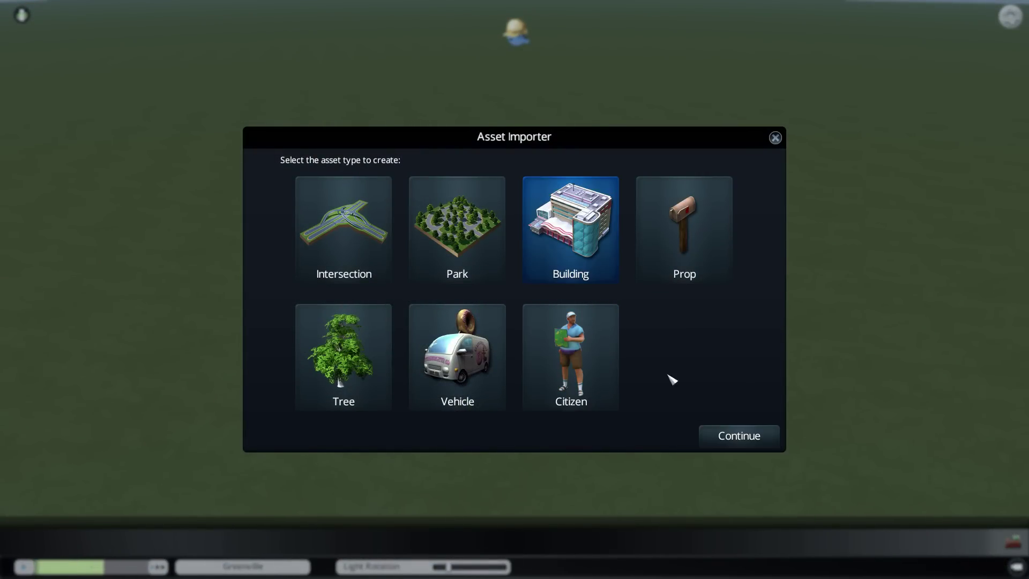
left_click(723, 437)
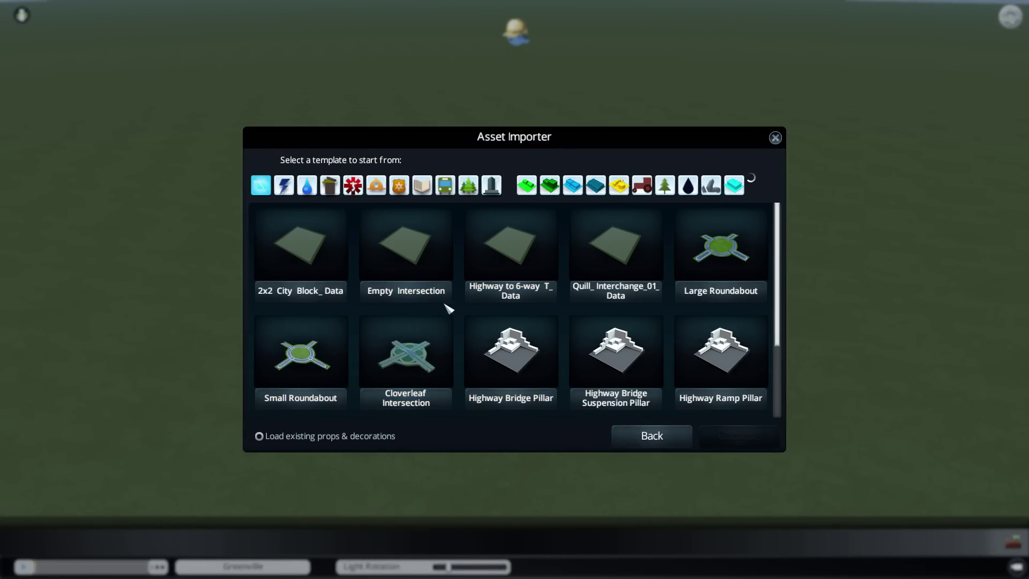
- Look through the road templates and choose High School from the education templates as the starting point
scroll(625, 284, "down", 2)
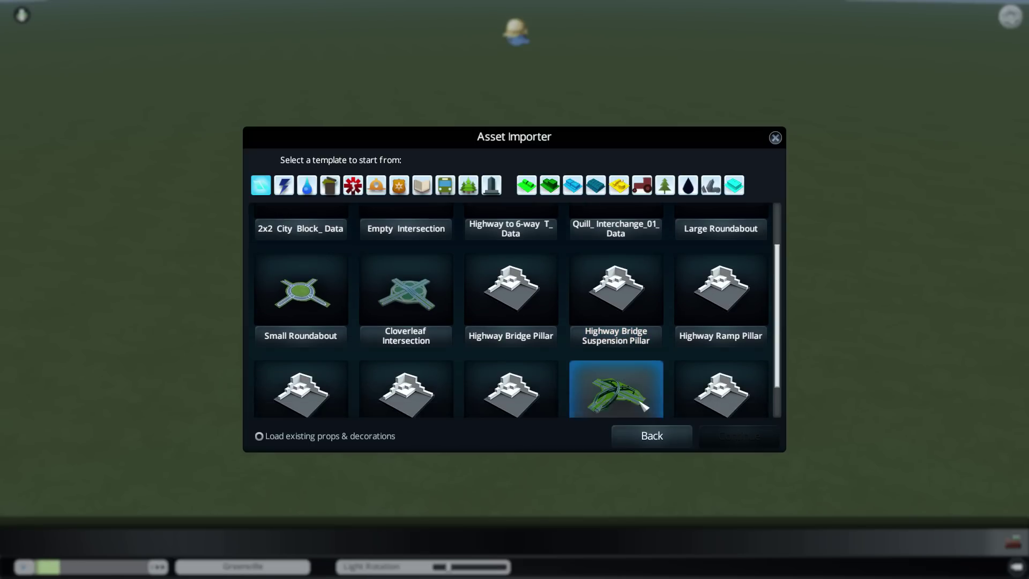
scroll(510, 413, "up", 3)
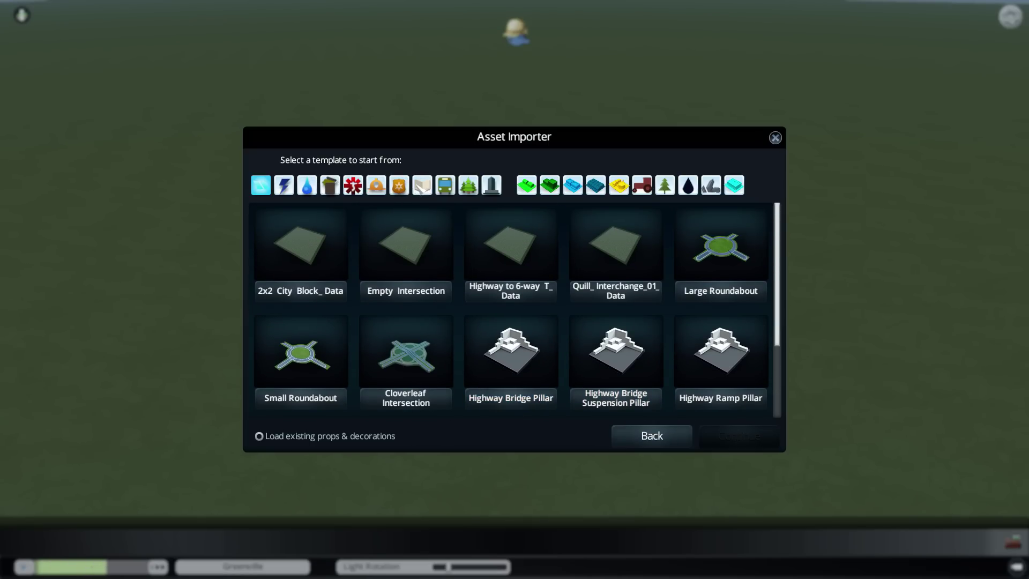
left_click(421, 189)
left_click(370, 236)
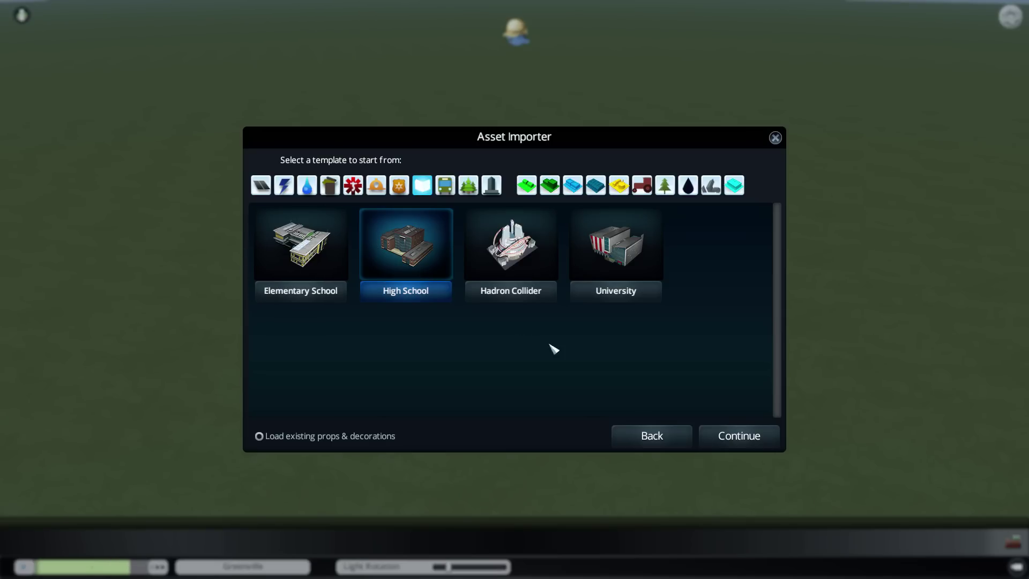
left_click(749, 445)
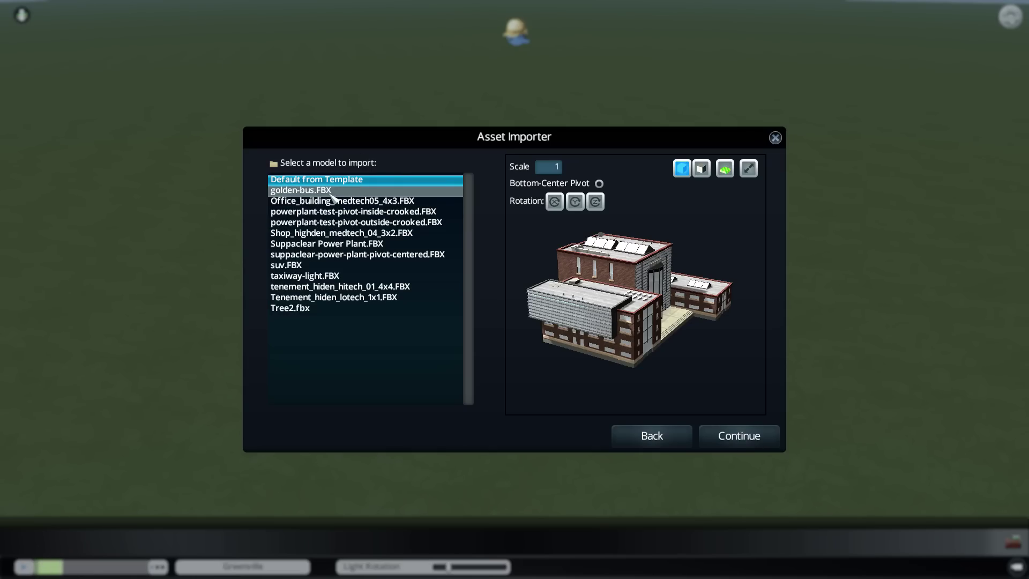
- Preview several importable models, including suv.FBX and powerplant-test-pivot-inside-crooked.FBX, and continue with Default from Template
left_click(327, 233)
left_click(292, 265)
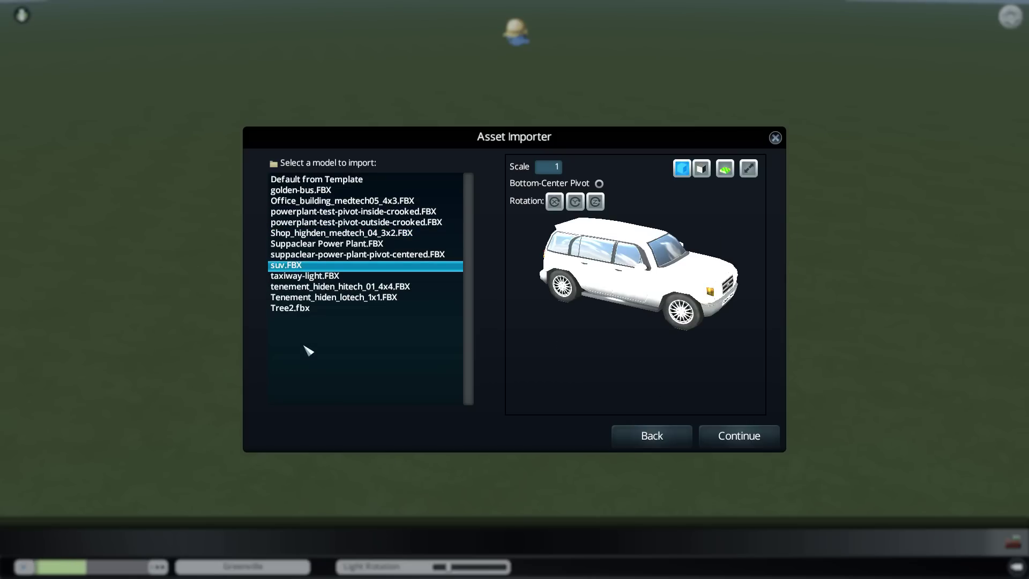
left_click(322, 286)
left_click(322, 211)
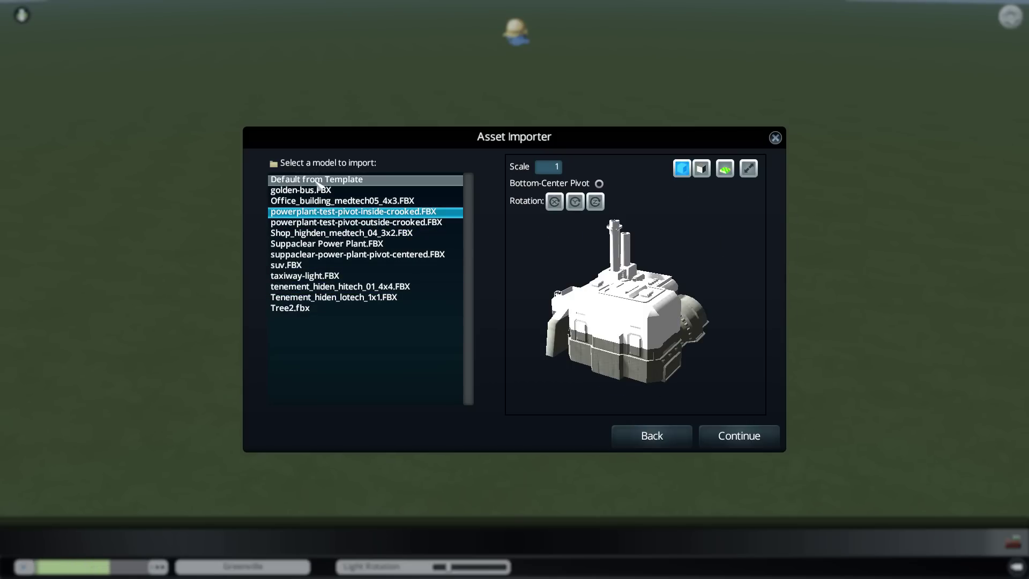
left_click(318, 181)
left_click(760, 439)
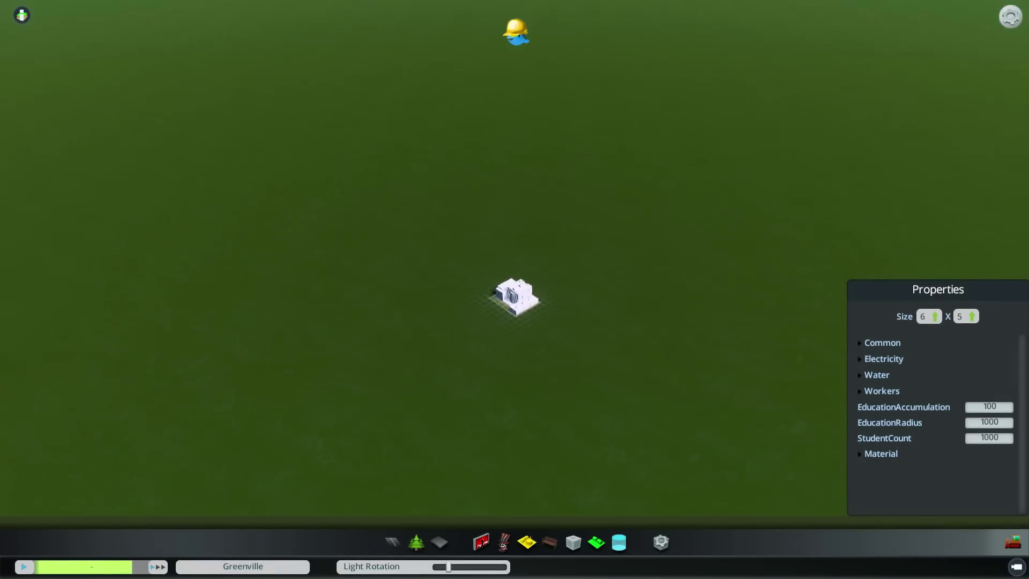
- Examine the school building up close and review its Common, Electricity, Water and Workers properties
scroll(514, 290, "up", 5)
middle_click_drag(515, 289, 697, 284)
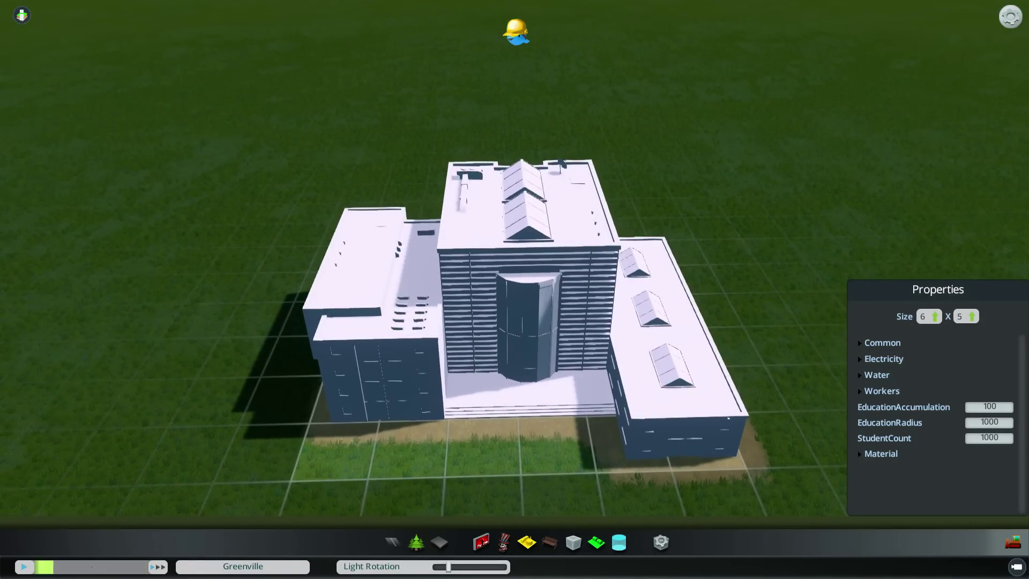
middle_click_drag(451, 315, 536, 315)
key("s")
middle_click_drag(622, 368, 924, 341)
left_click(885, 343)
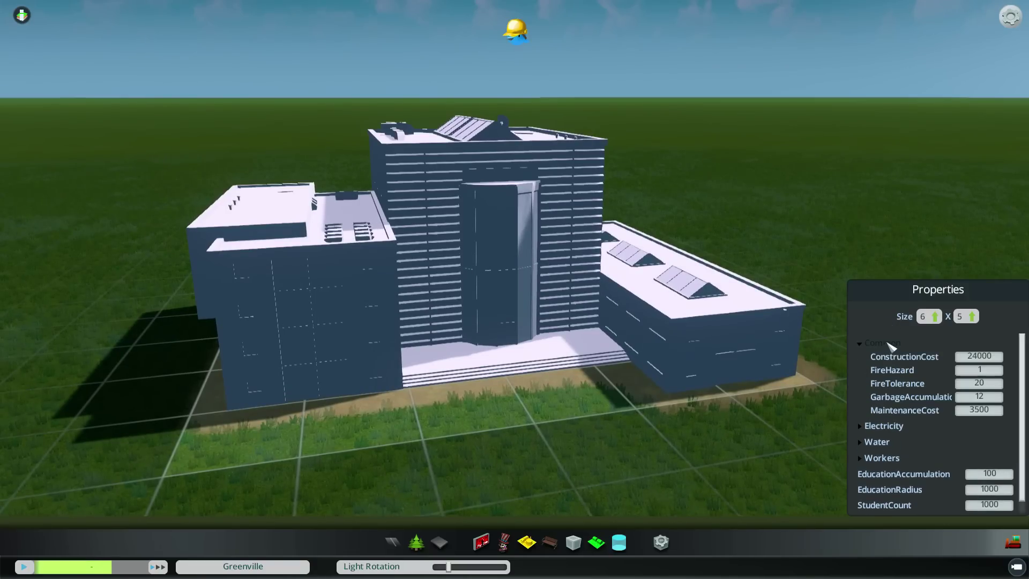
left_click(884, 426)
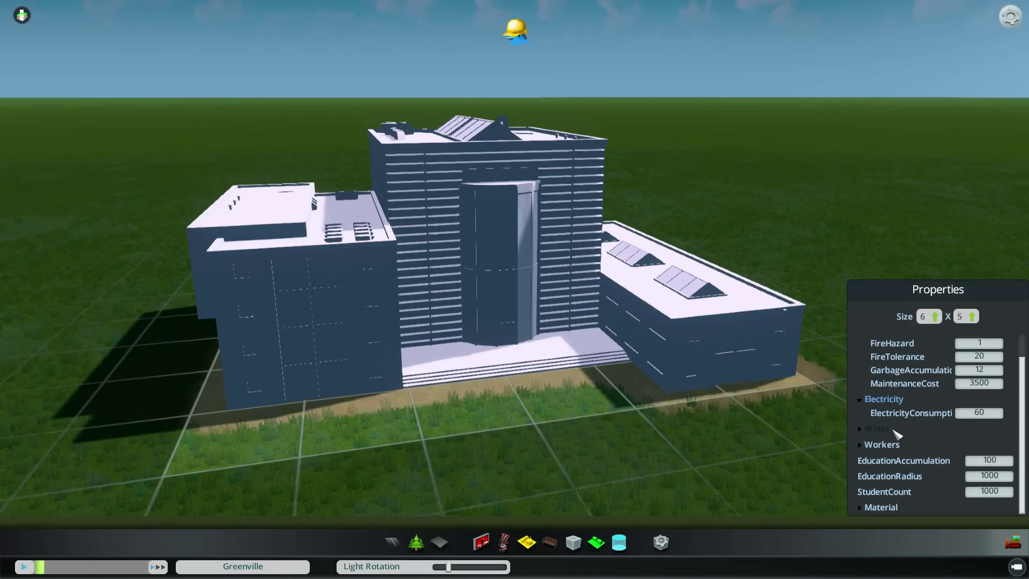
left_click(890, 429)
left_click(884, 429)
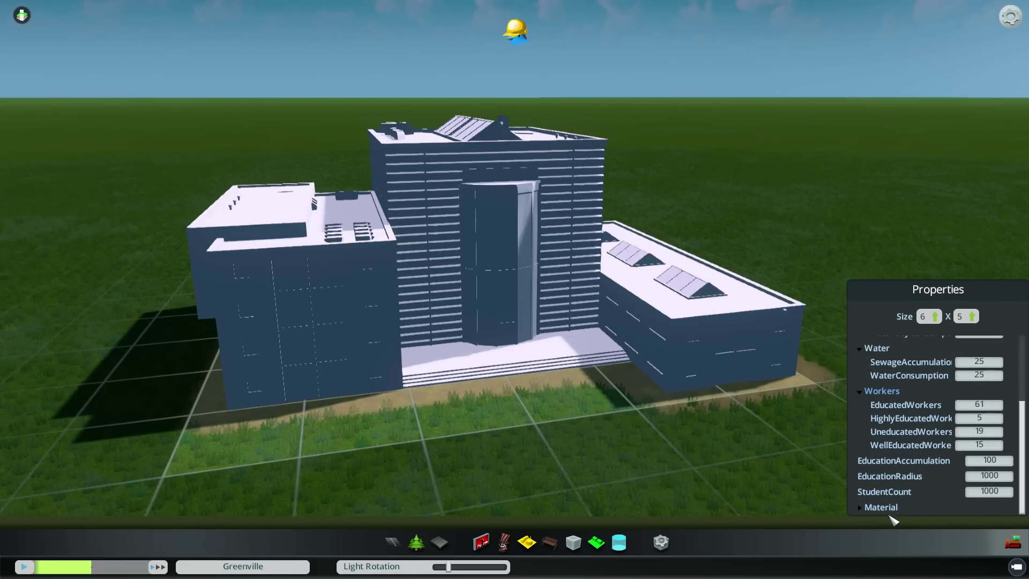
- Set ColorV0 in the school's Material properties to bright red
scroll(912, 428, "down", 4)
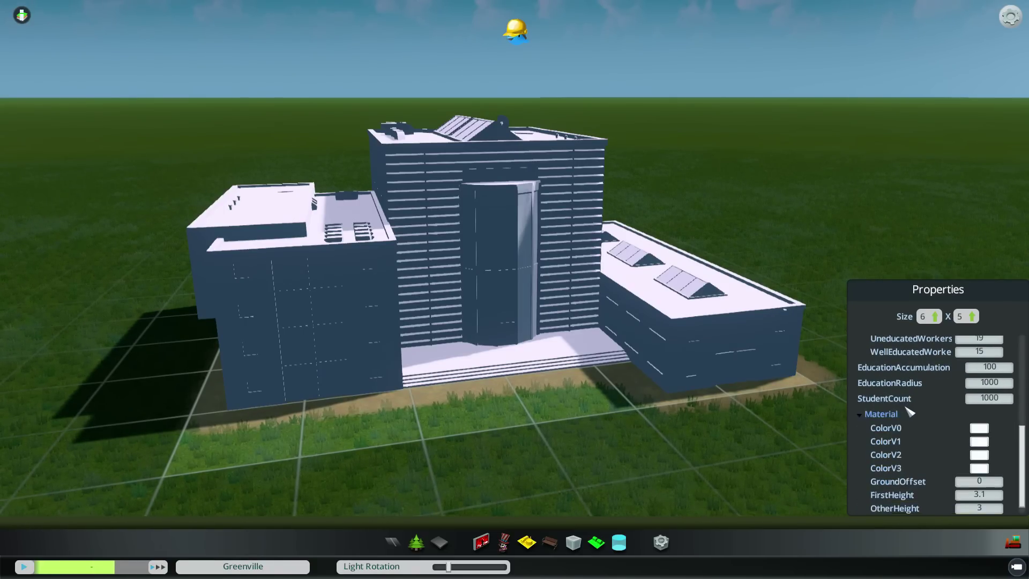
left_click(979, 414)
left_click(967, 314)
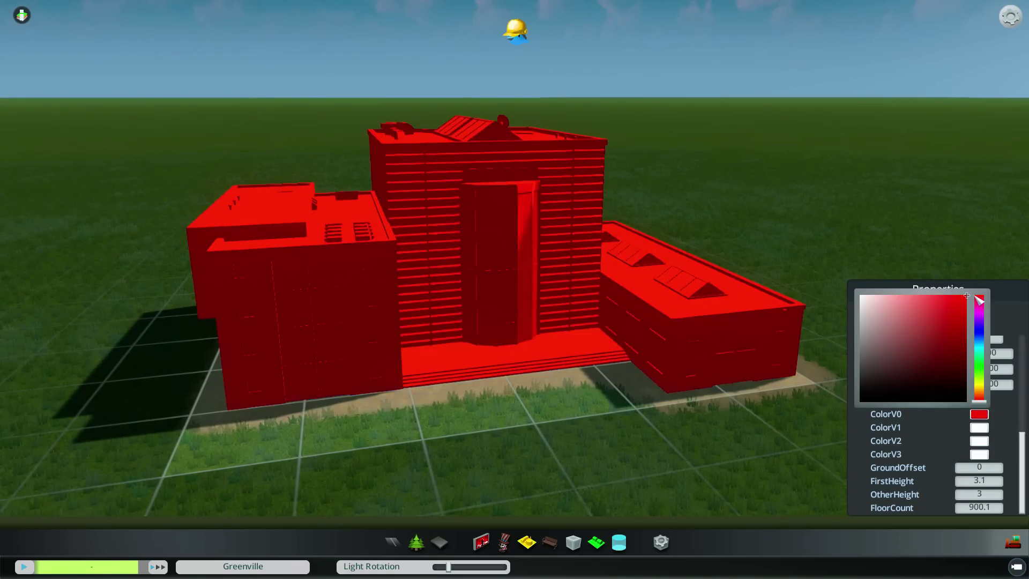
- Set the school material's ColorV2 to a dark blue
left_click(979, 441)
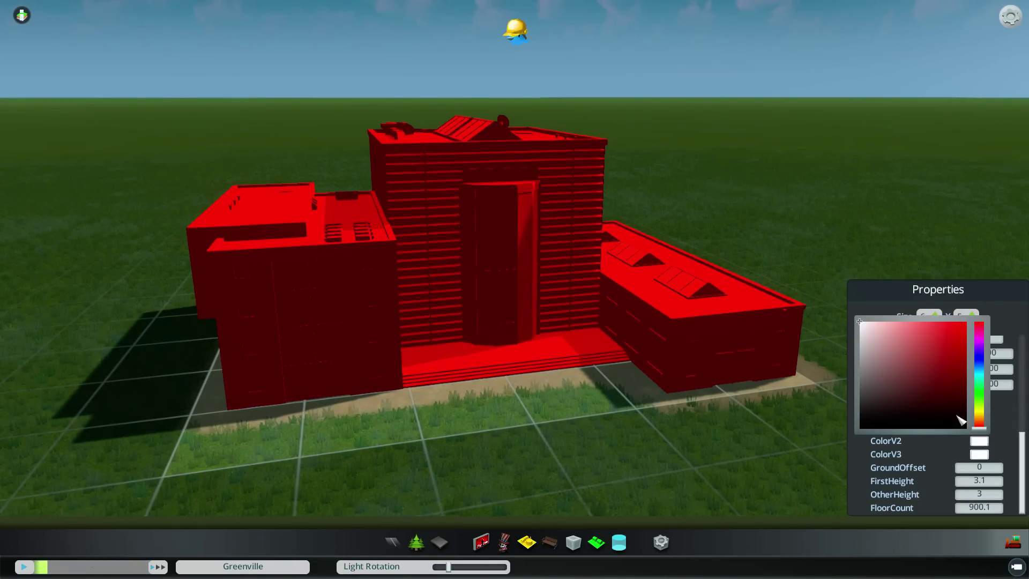
left_click(914, 394)
left_click(984, 355)
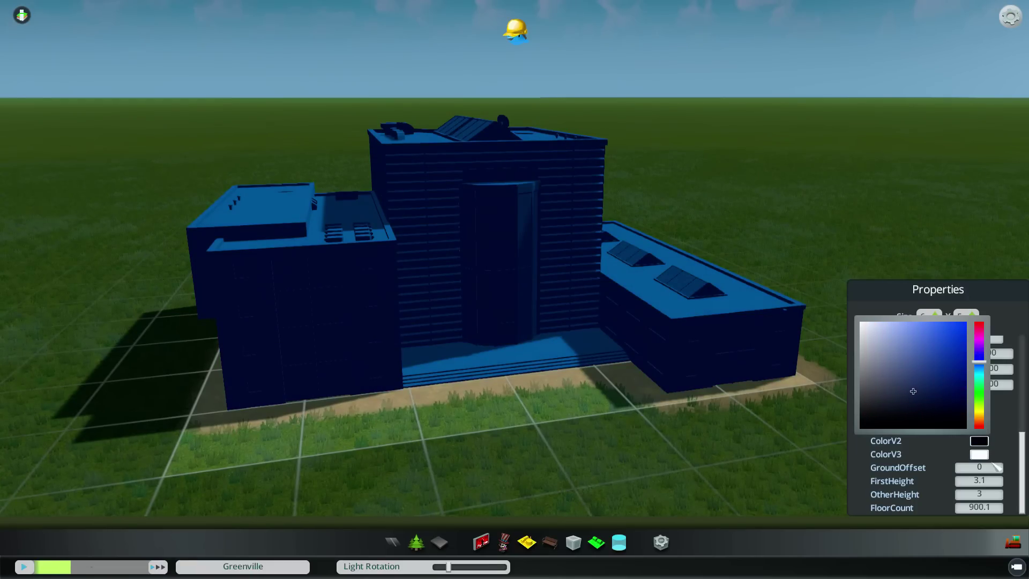
- Set the school material's ColorV3 to a very dark, muted red
left_click(987, 455)
left_click(900, 396)
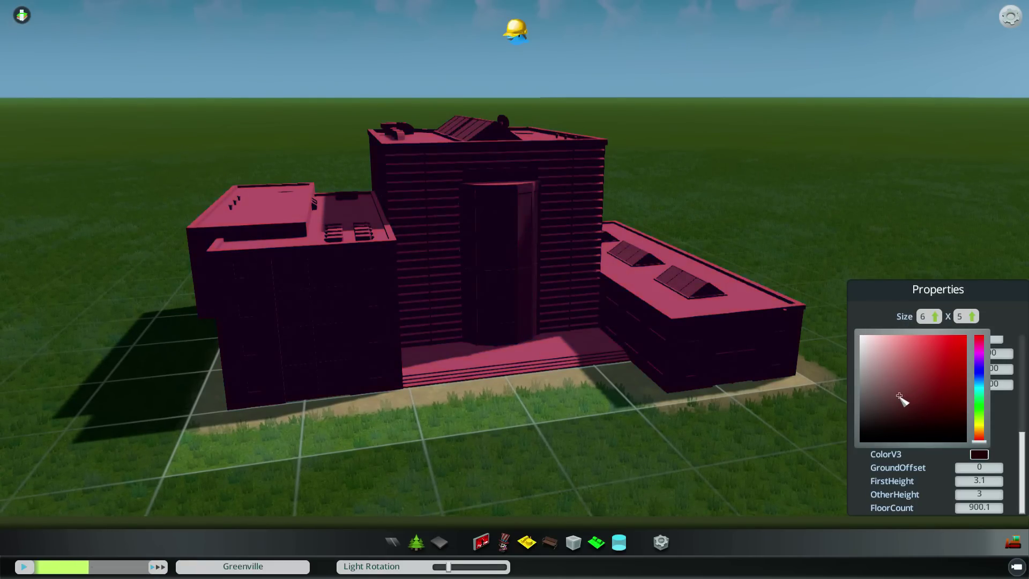
left_click(891, 504)
- Place a Sunny Grain logo and a Fault-Tec logo high on either side of the central block's front facade
middle_click_drag(366, 194, 629, 337)
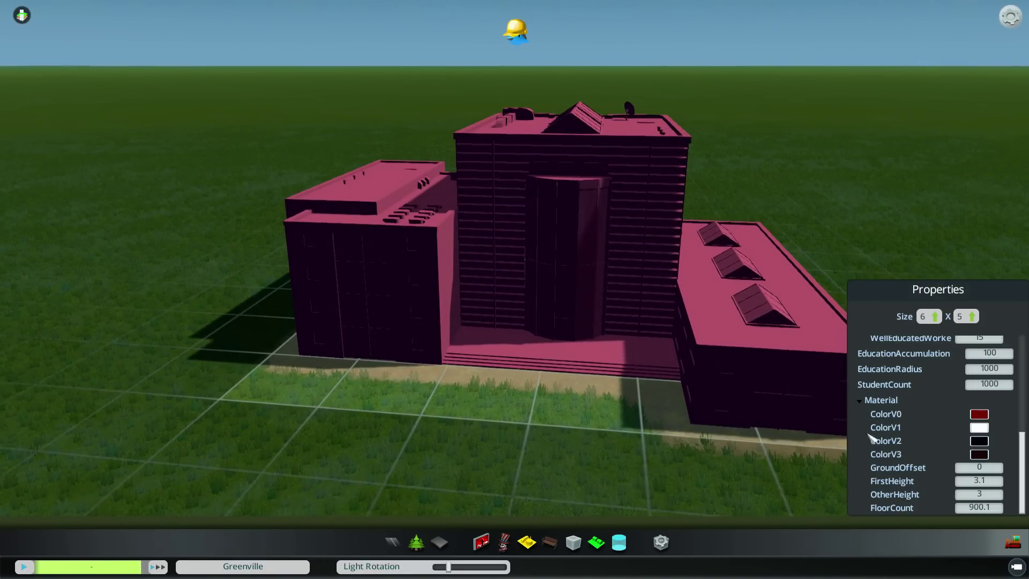
scroll(724, 493, "up", 5)
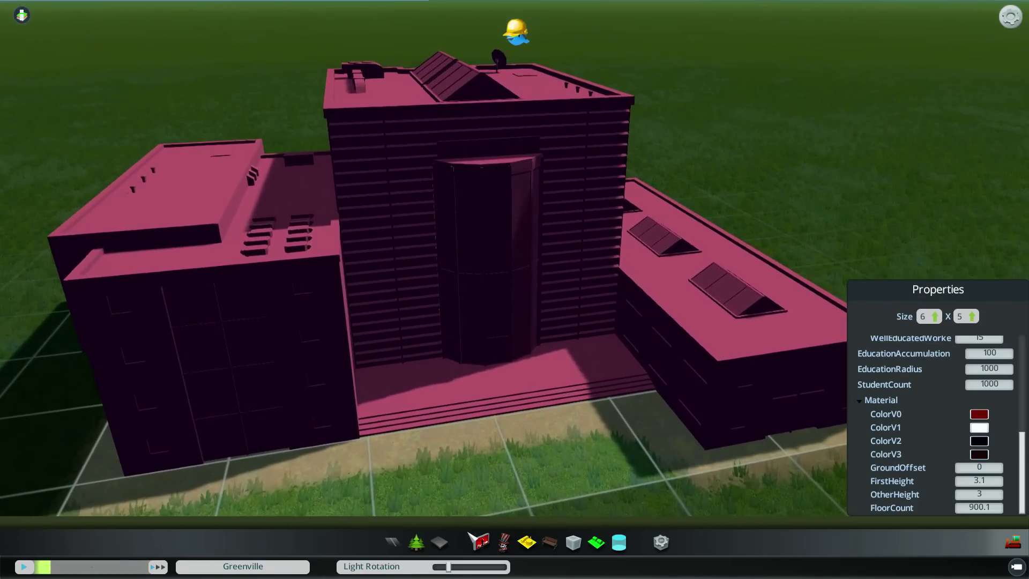
left_click(480, 542)
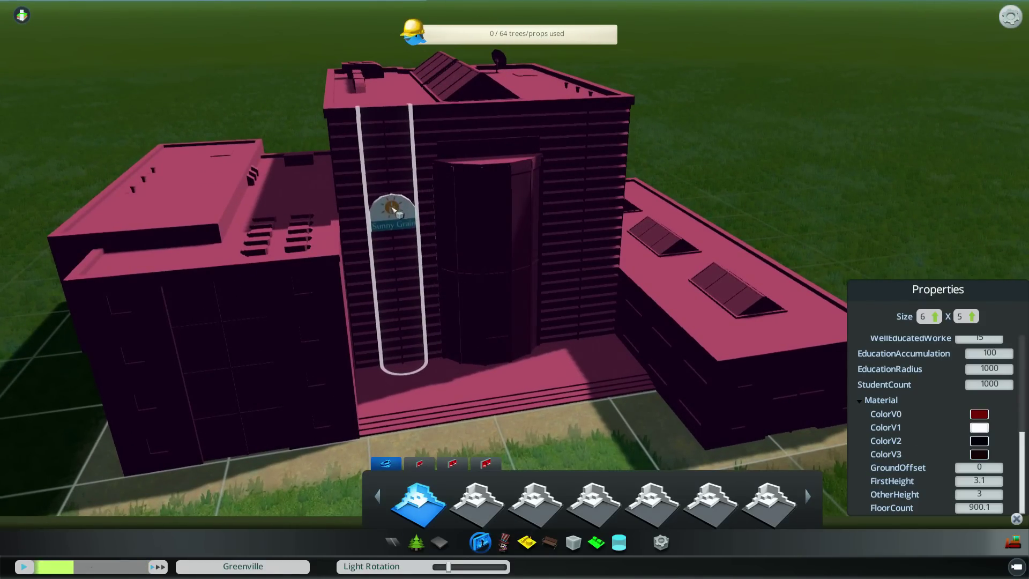
left_click(382, 180)
left_click(476, 504)
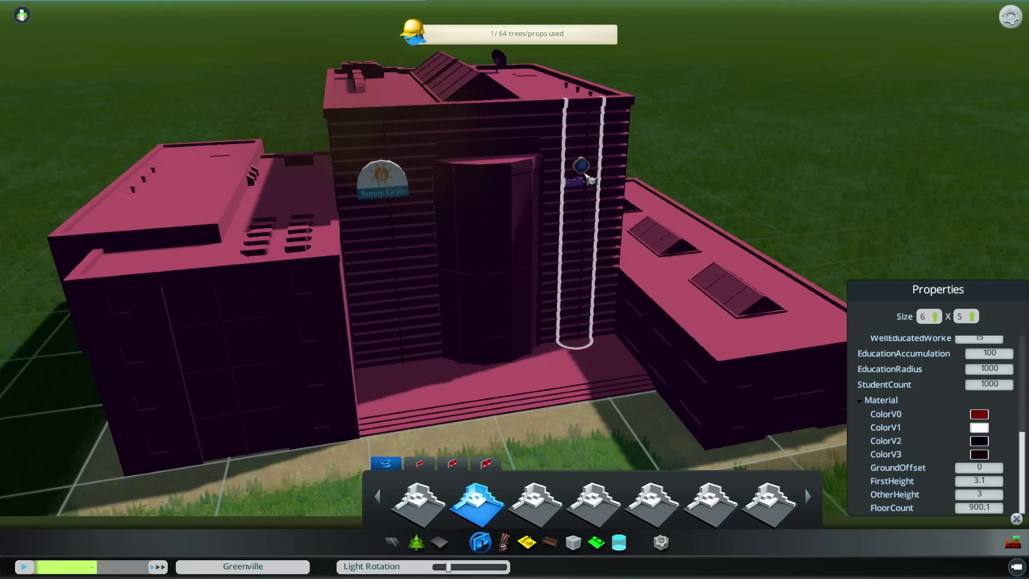
left_click(590, 162)
middle_click_drag(608, 428, 552, 322)
scroll(542, 293, "up", 3)
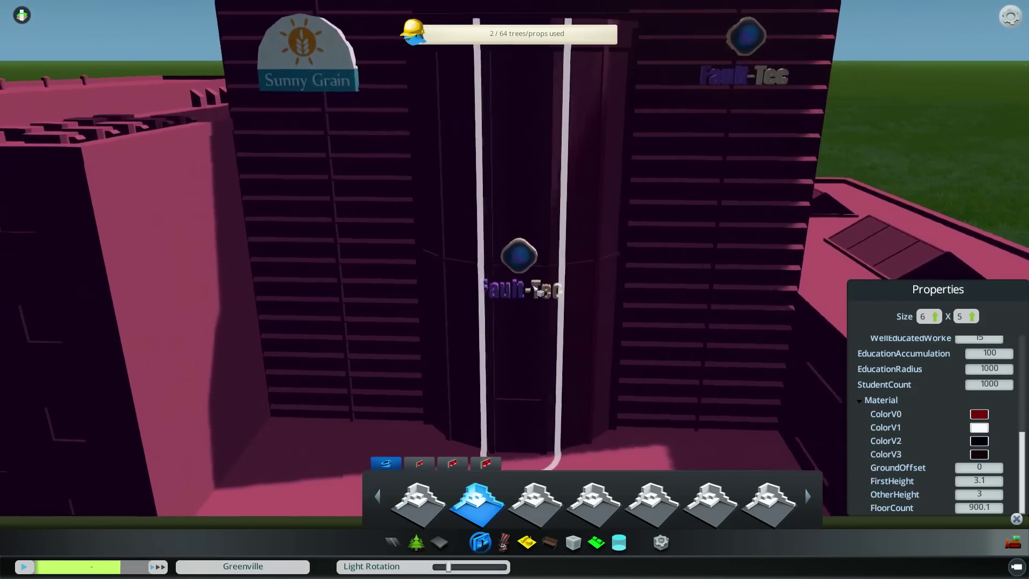
scroll(539, 321, "down", 3)
scroll(933, 397, "up", 8)
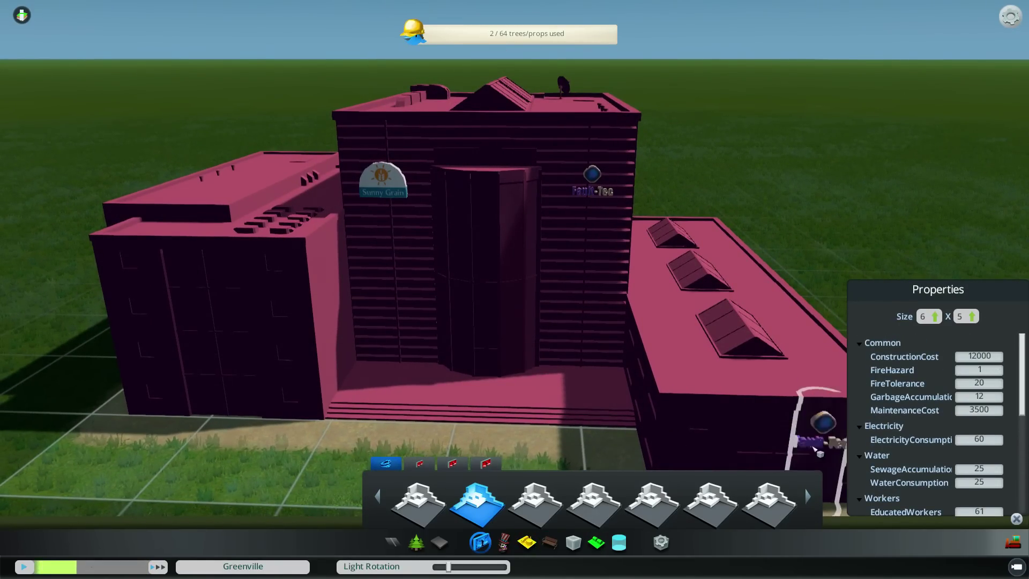
- Place a Dino Oil logo and a large yakisoba tasty noodles billboard on the outer side wall of the wing opposite the skylights
left_click(666, 503)
key("a")
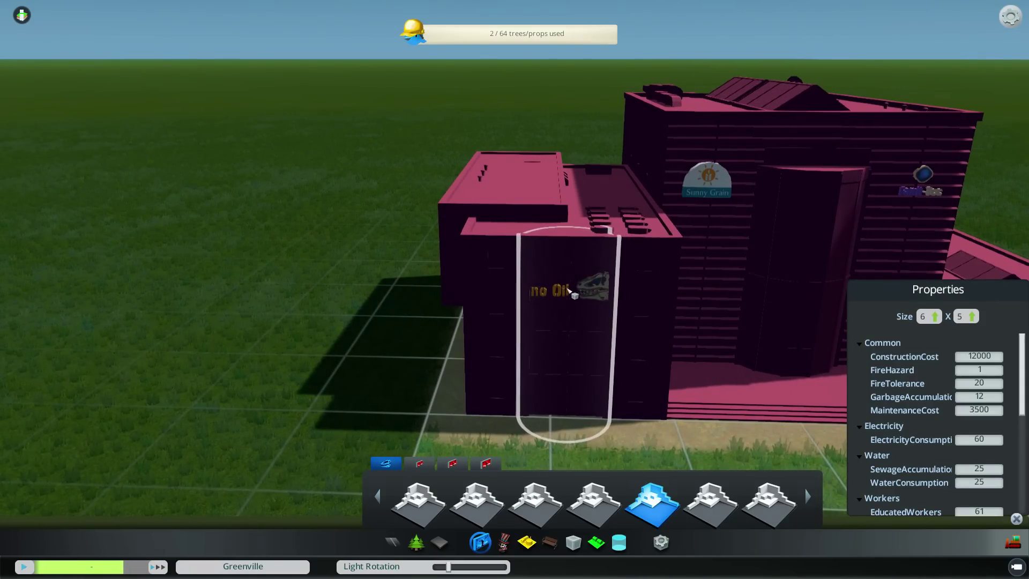
key("a")
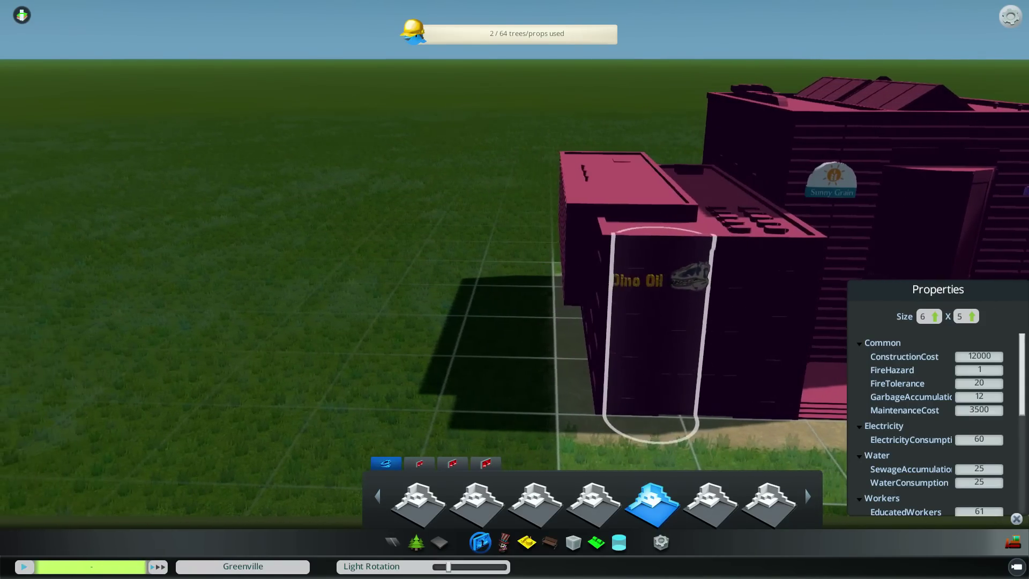
middle_click_drag(655, 280, 422, 278)
key("a")
key("w")
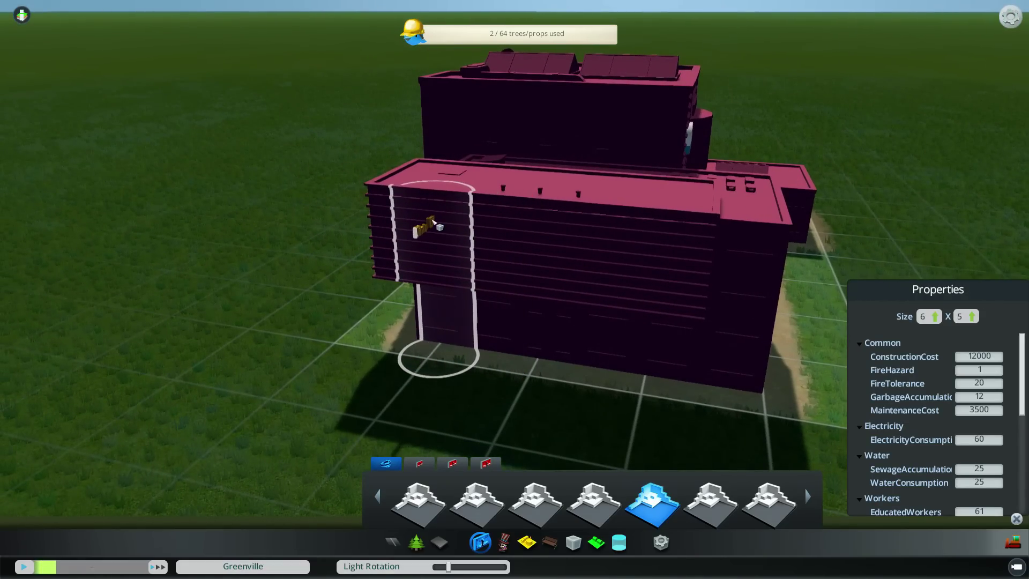
scroll(429, 229, "up", 1)
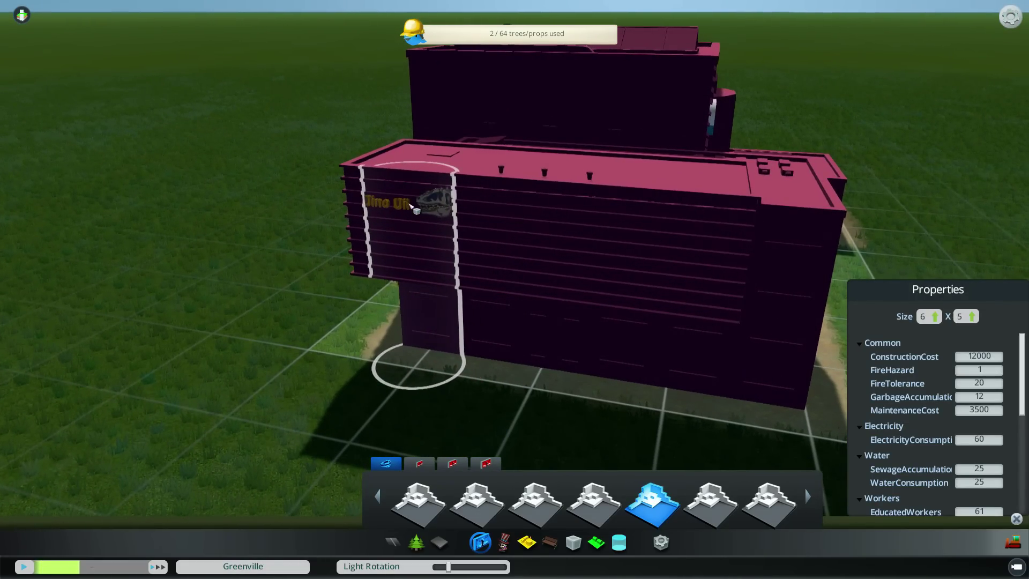
left_click(416, 210)
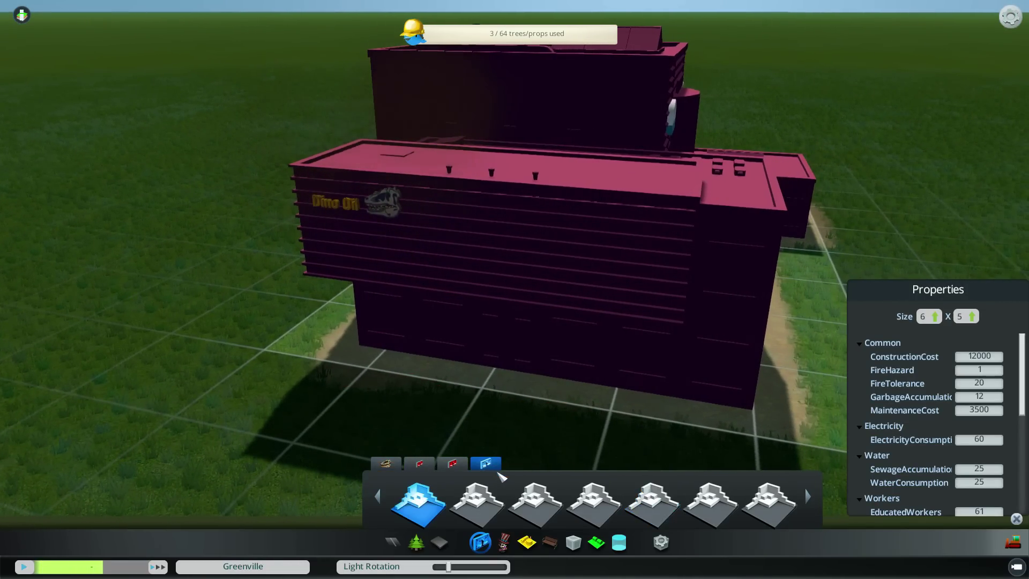
left_click(535, 504)
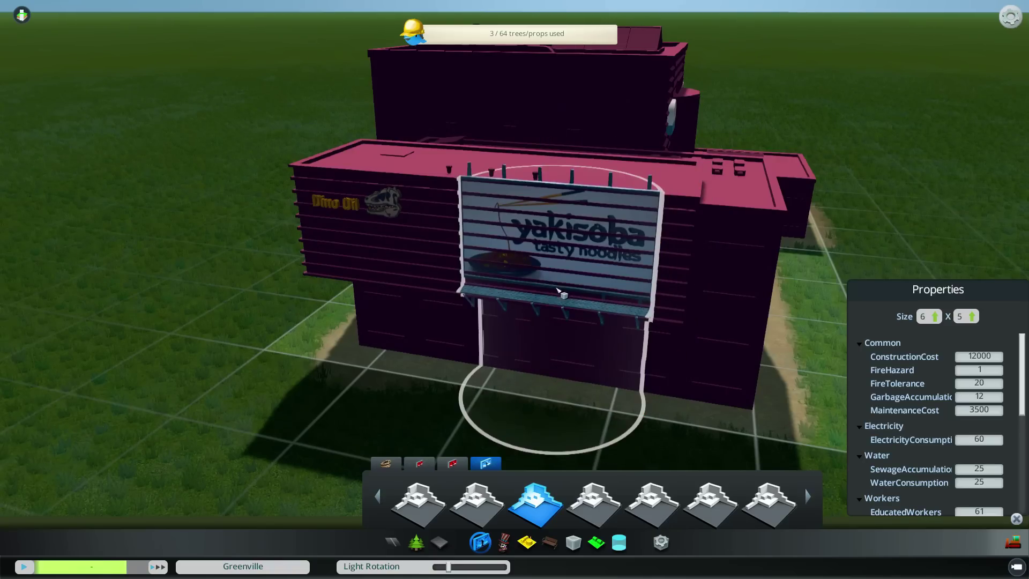
left_click(571, 294)
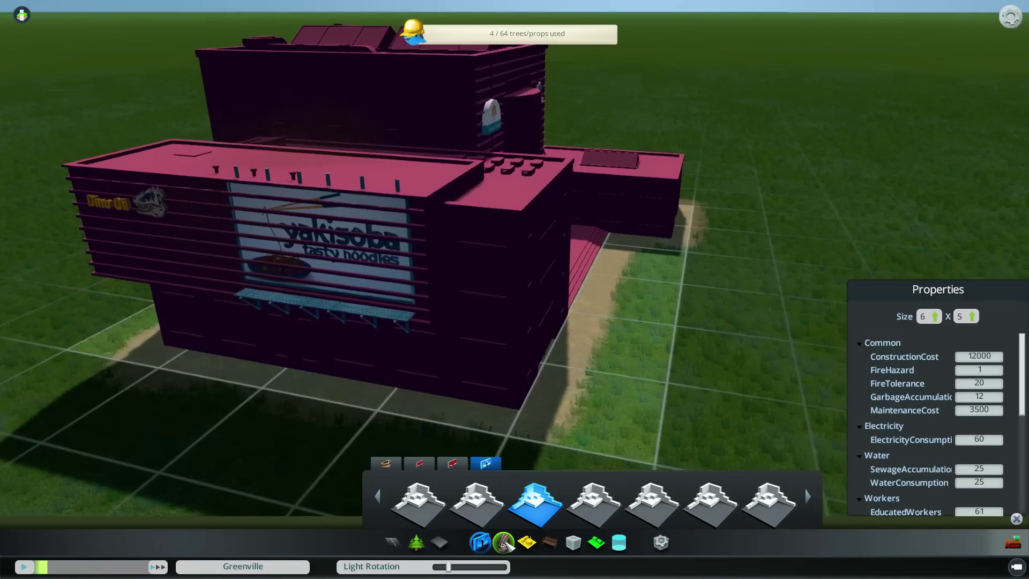
- Place an upright bottle poster billboard on the central block's front facade, below the Fault-Tec logo
left_click(504, 542)
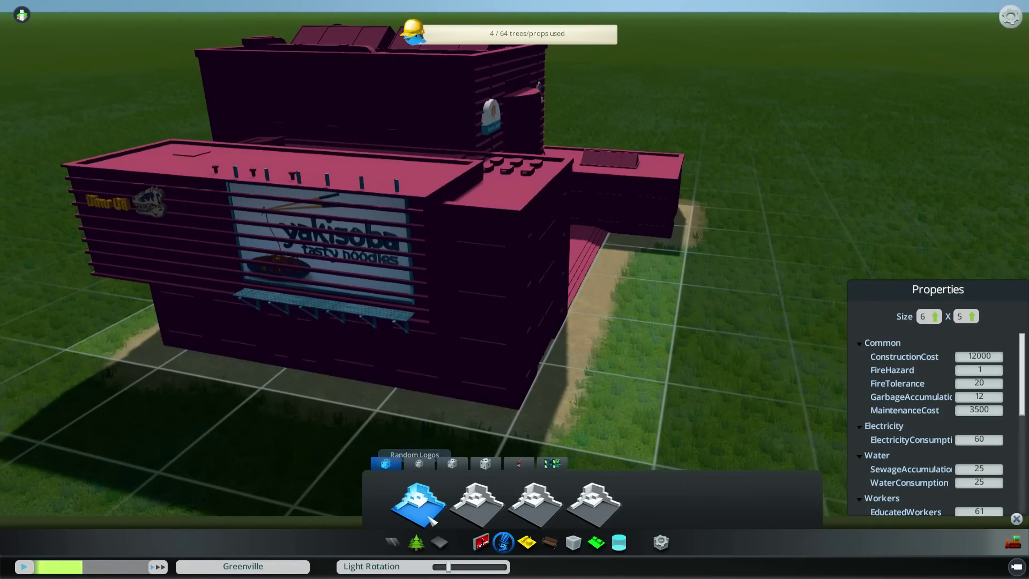
middle_click_drag(697, 257, 577, 252)
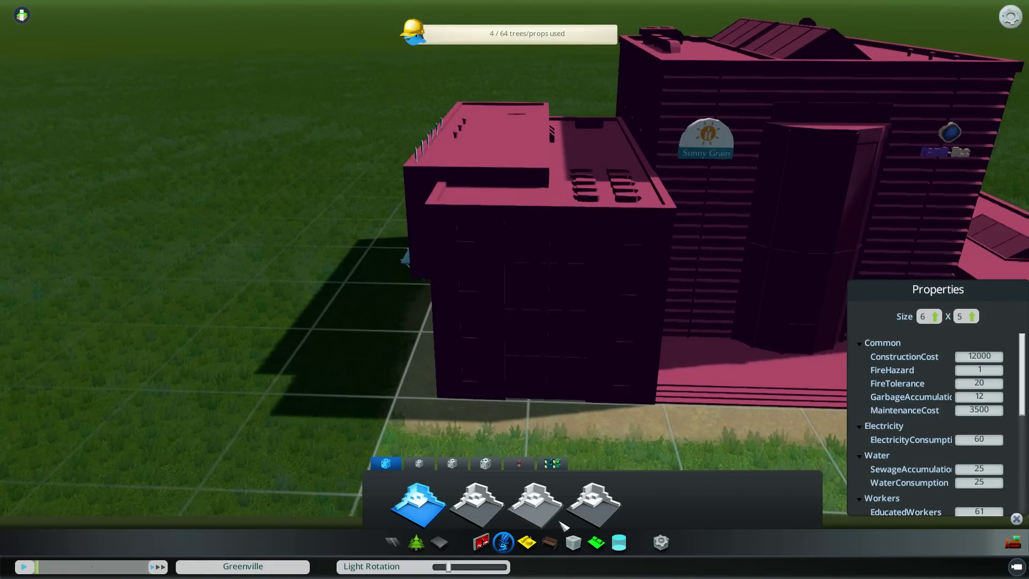
key("d")
left_click(536, 501)
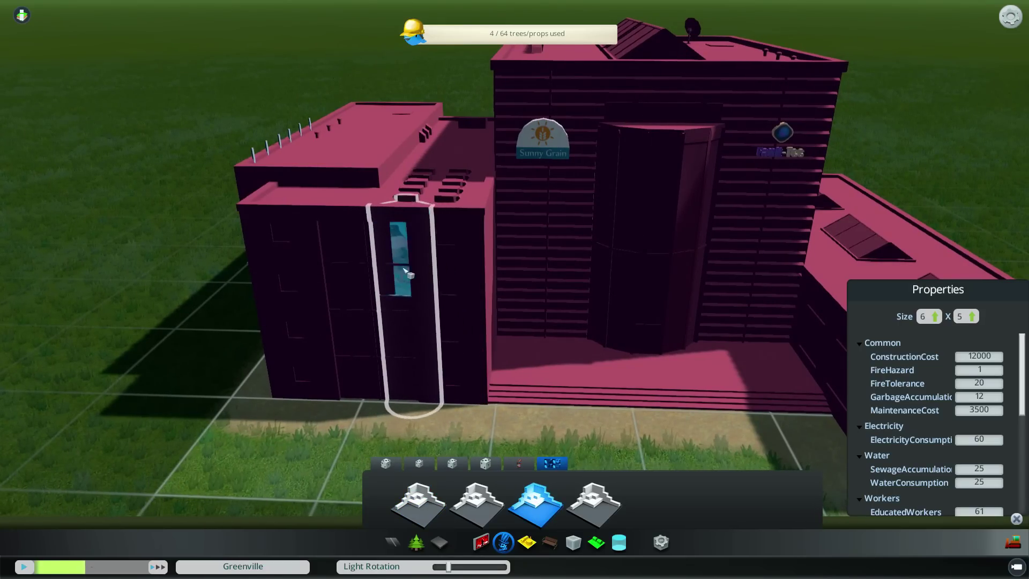
key("d")
key("w")
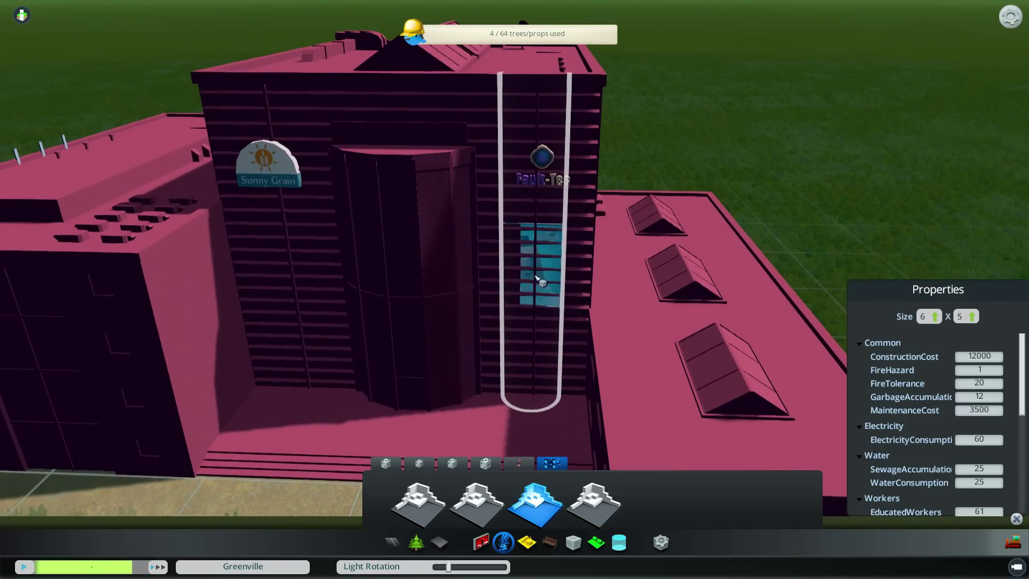
left_click(537, 276)
- Place another bottle poster high on the central block's side wall, near the front corner above the skylight wing
key("d")
scroll(659, 343, "up", 3)
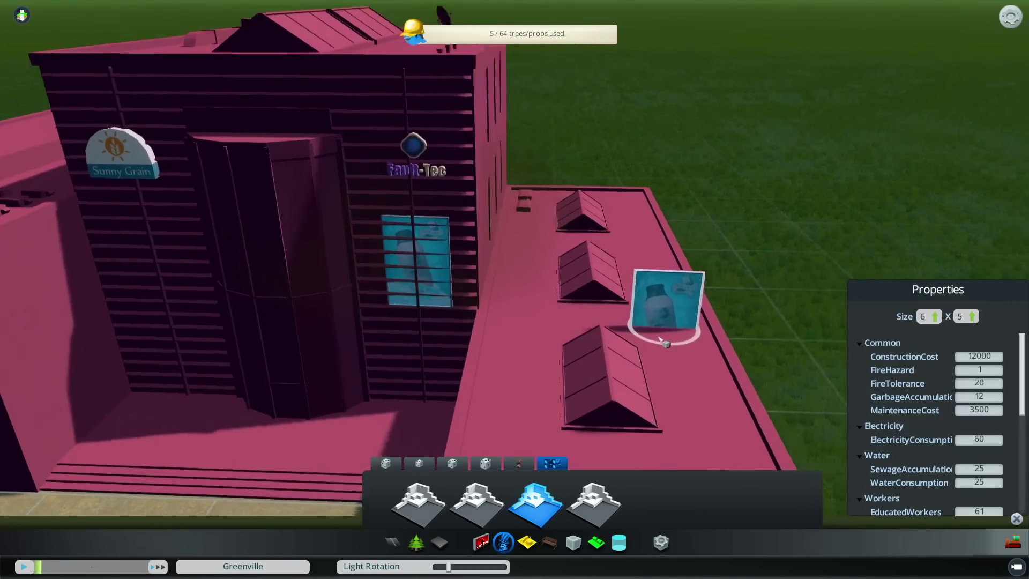
middle_click_drag(661, 333, 358, 191)
key("w")
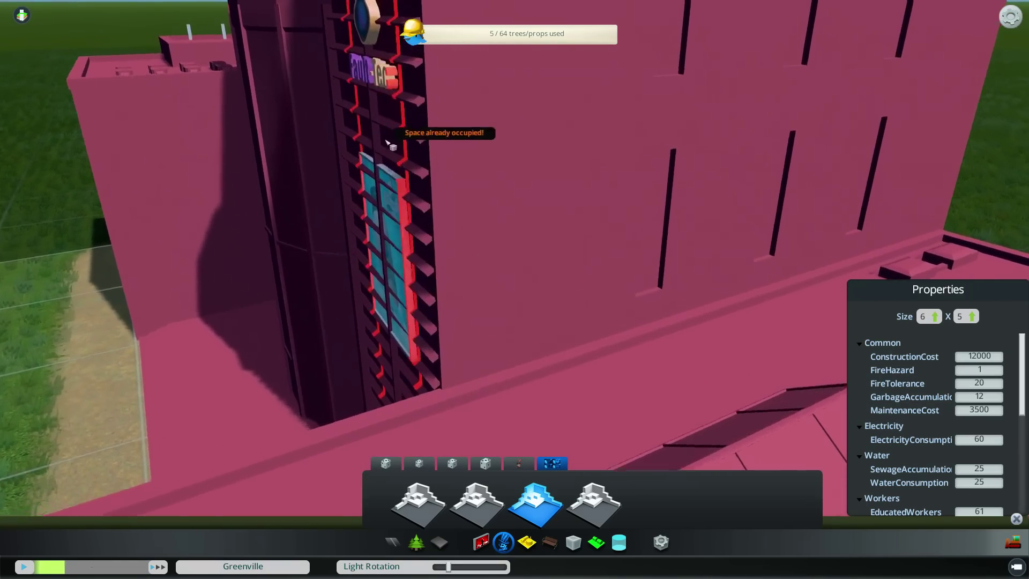
middle_click_drag(507, 204, 551, 311)
scroll(556, 314, "down", 8)
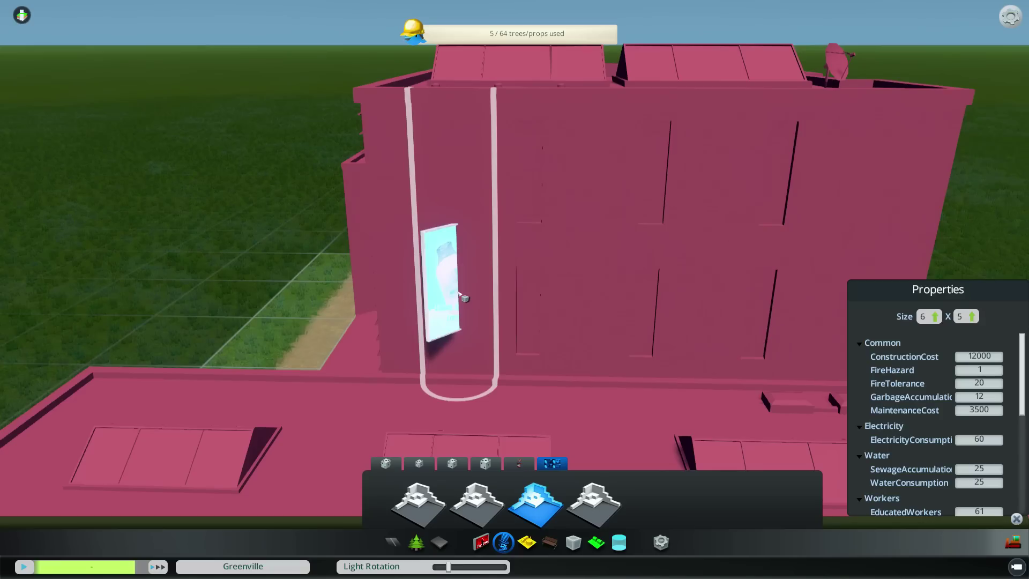
left_click(442, 198)
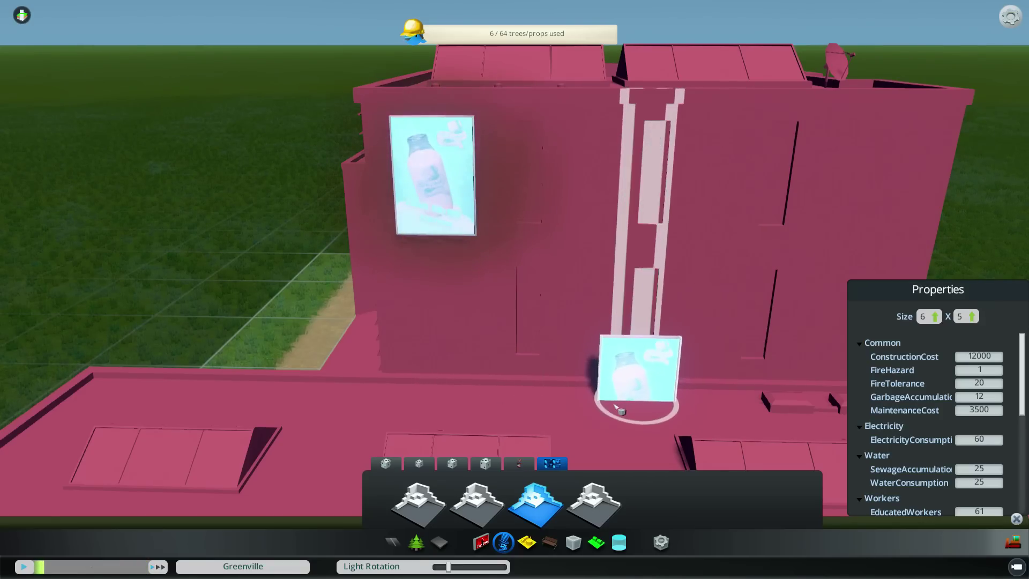
- Add a Lehto Electronics poster and two wide drink billboards along the same side wall of the central block
left_click(593, 504)
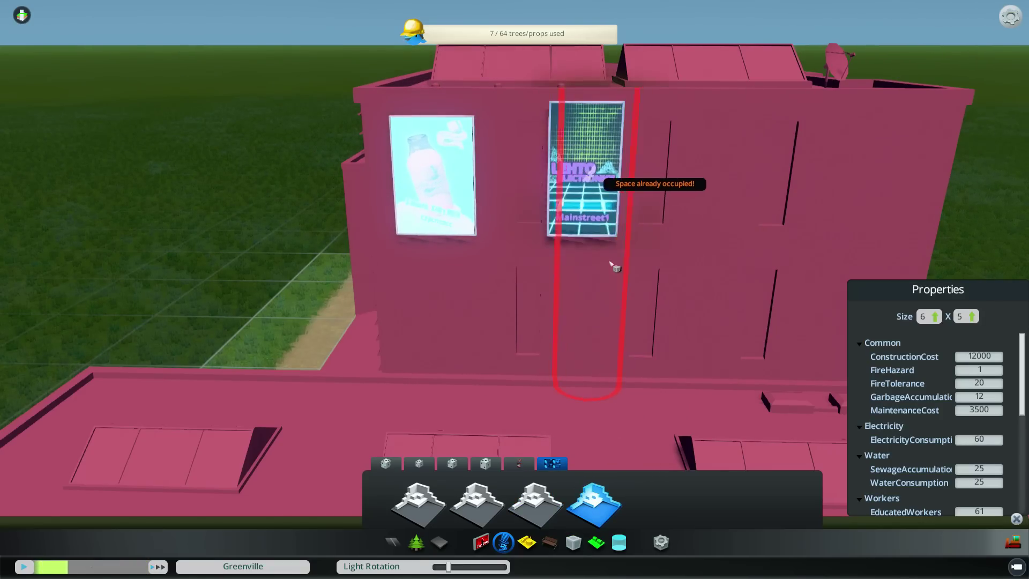
left_click(615, 292)
left_click(464, 520)
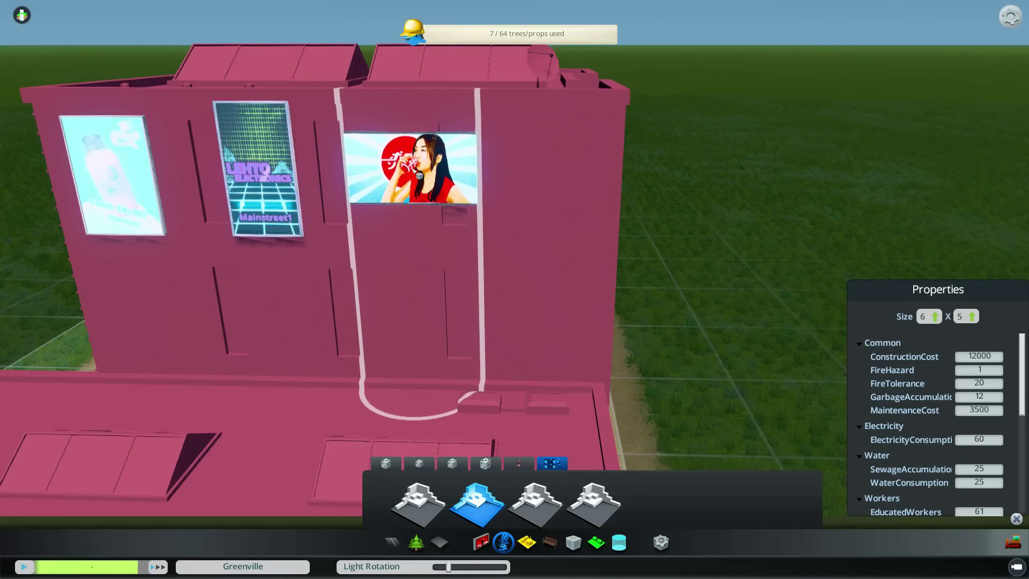
left_click(412, 171)
left_click(411, 520)
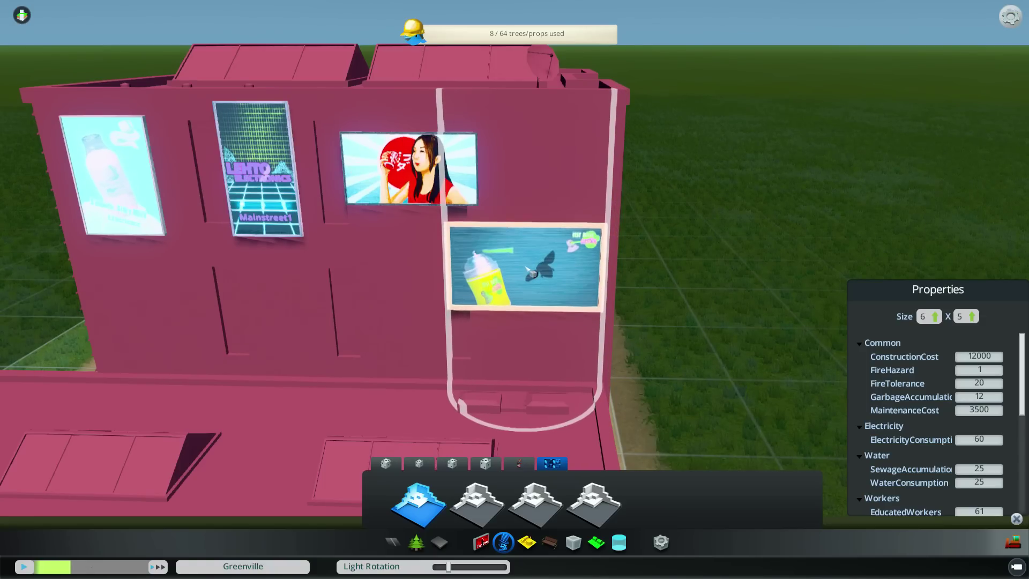
left_click(528, 268)
- Place a giant ice cream cone and a BigBite pole sign between the skylights on the low wing's roof
key("a")
key("s")
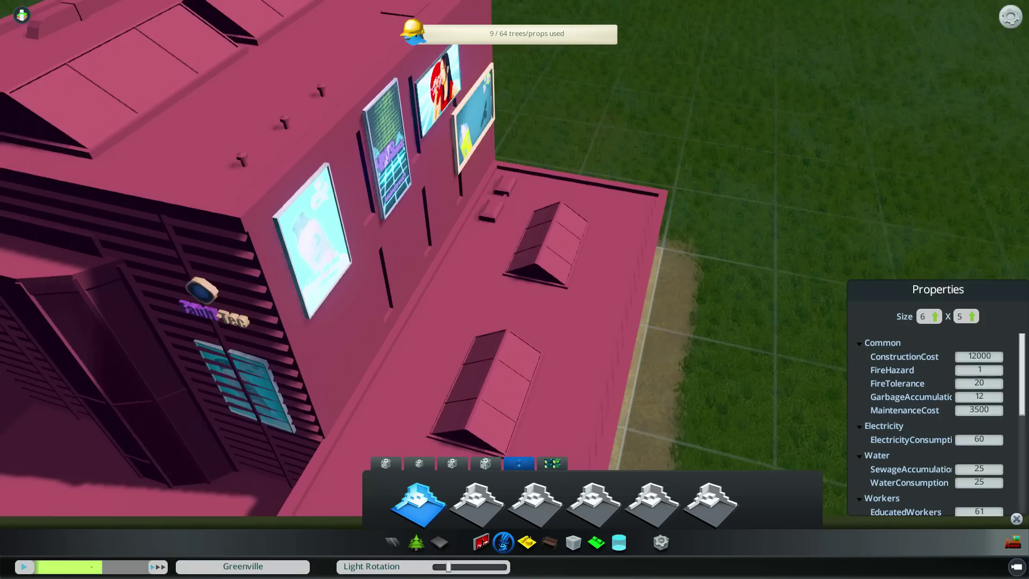
left_click(515, 291)
middle_click_drag(481, 326, 568, 375)
left_click(593, 504)
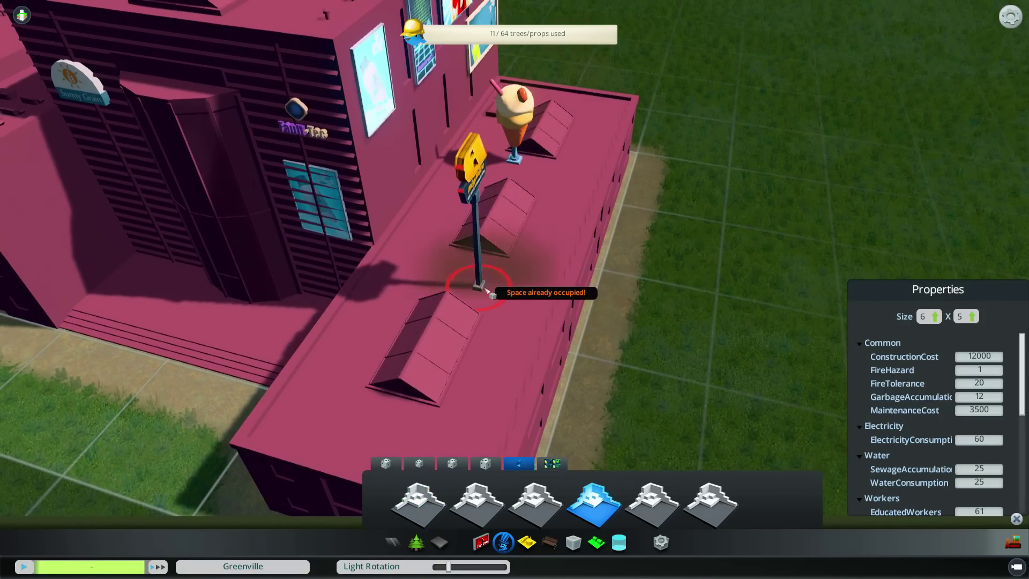
left_click(475, 281)
middle_click_drag(632, 291, 536, 358)
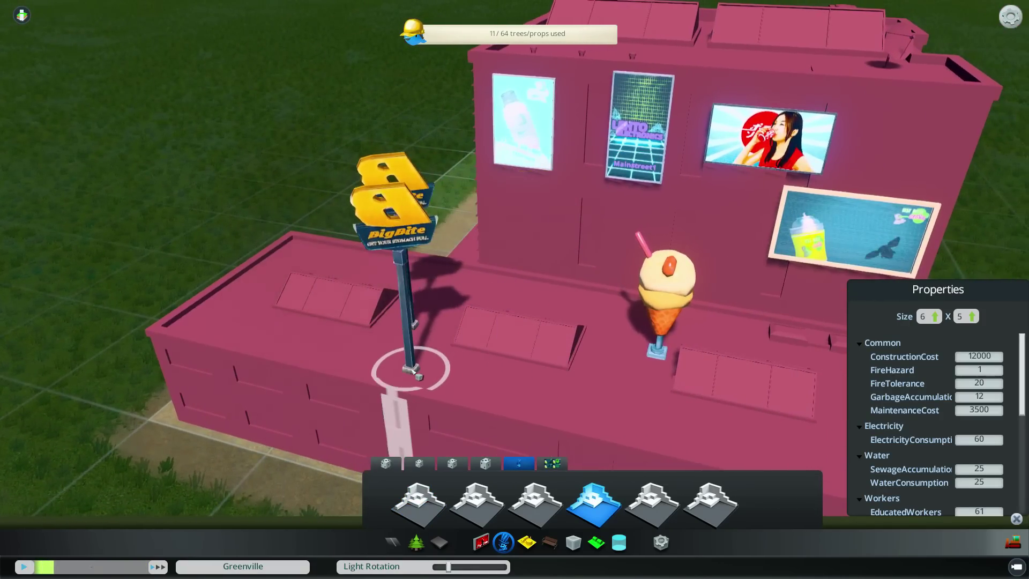
- Examine the decorated school from a distance and review its Common, Workers, education and Material properties
middle_click_drag(472, 349, 493, 323)
scroll(424, 308, "down", 5)
middle_click_drag(424, 309, 482, 275)
key("s")
key("d")
key("a")
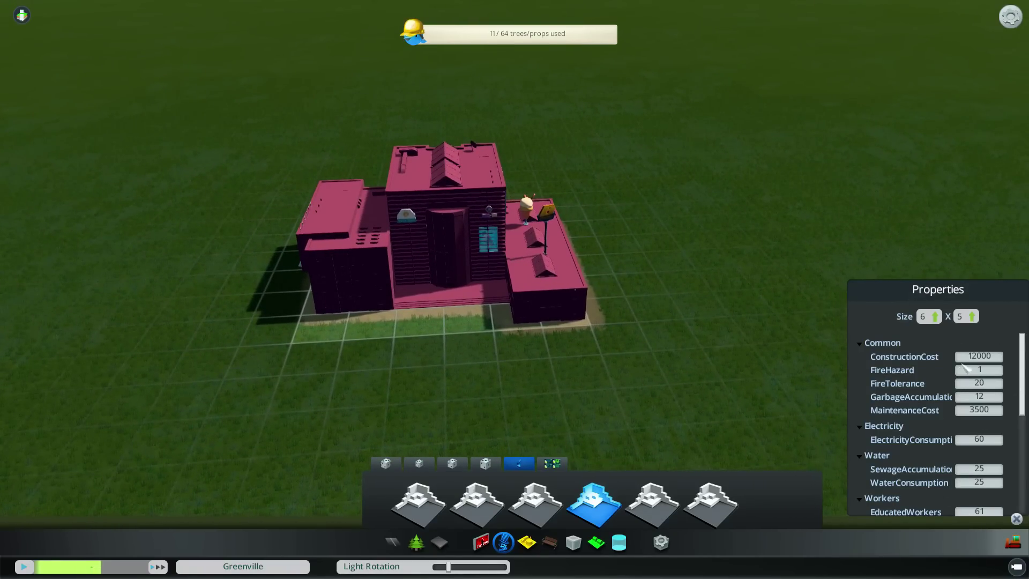
middle_click_drag(597, 265, 911, 263)
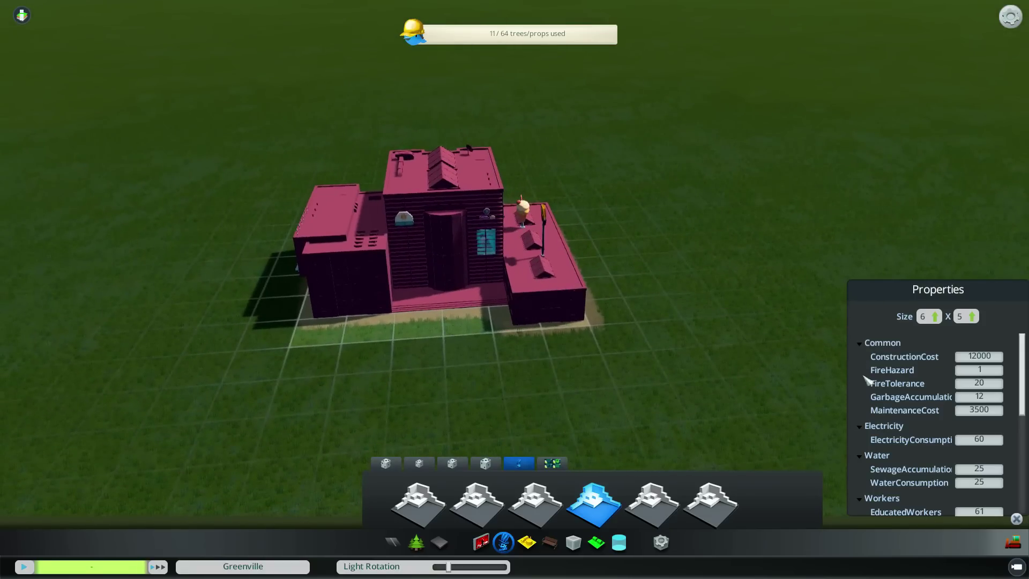
scroll(933, 386, "down", 4)
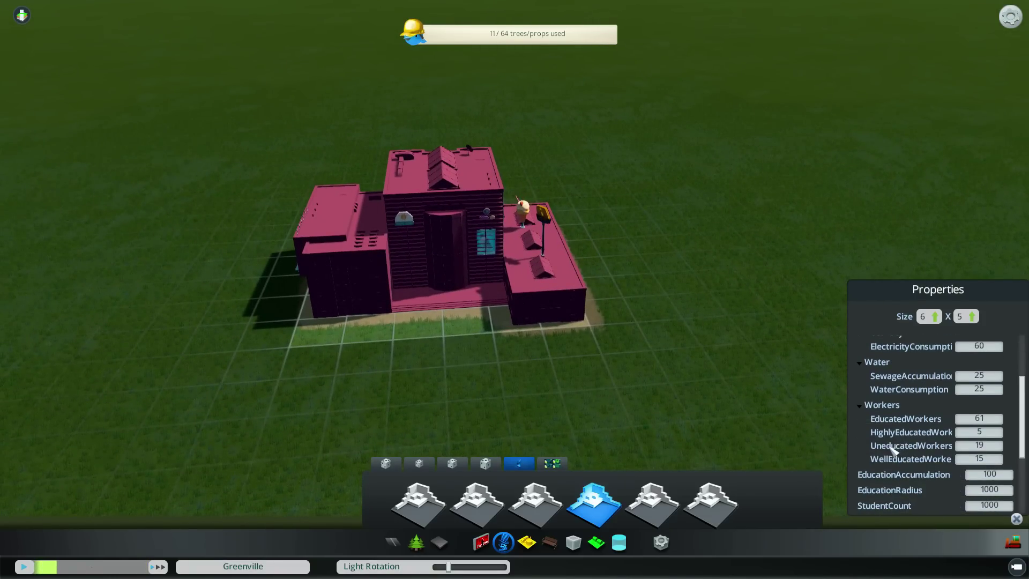
scroll(890, 450, "down", 3)
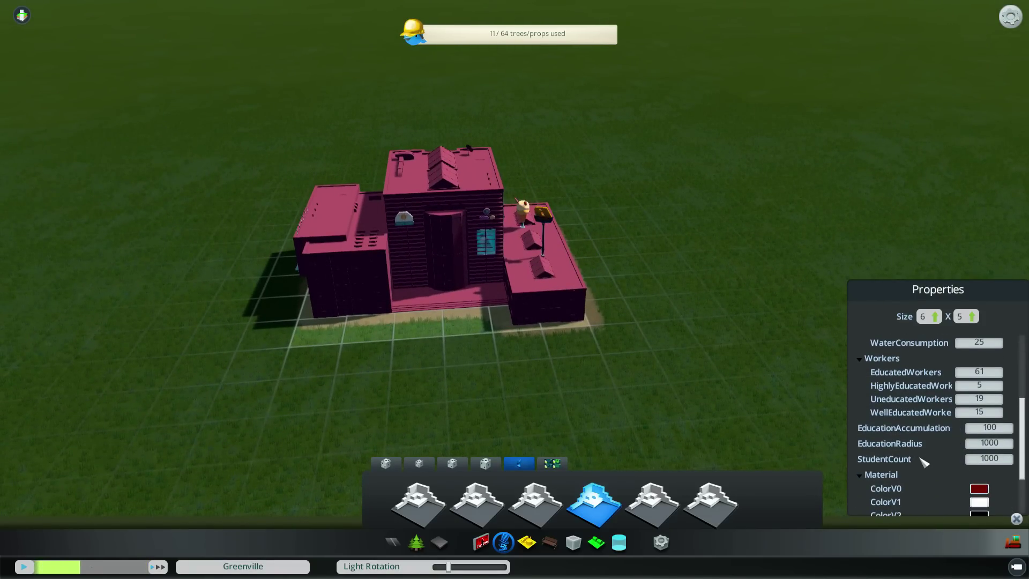
scroll(922, 466, "down", 3)
scroll(962, 465, "up", 10)
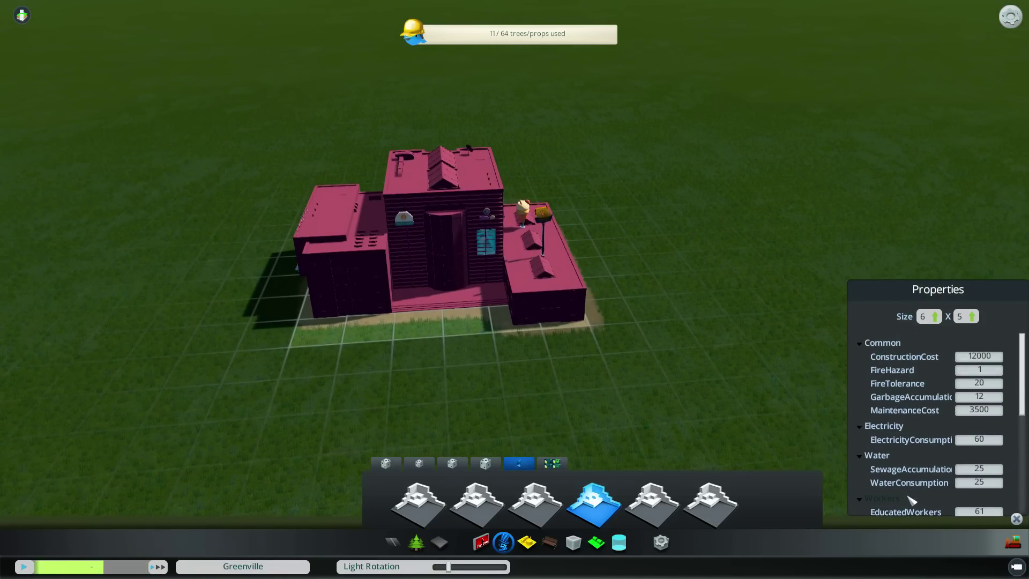
scroll(911, 386, "down", 10)
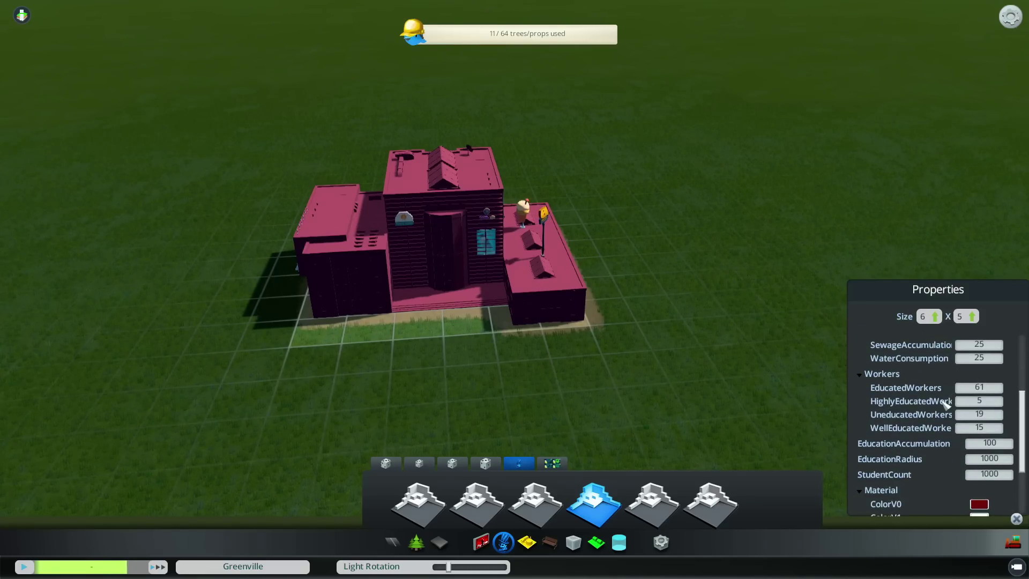
- Enlarge the school's lot to 11 by 5 cells
left_click(924, 317)
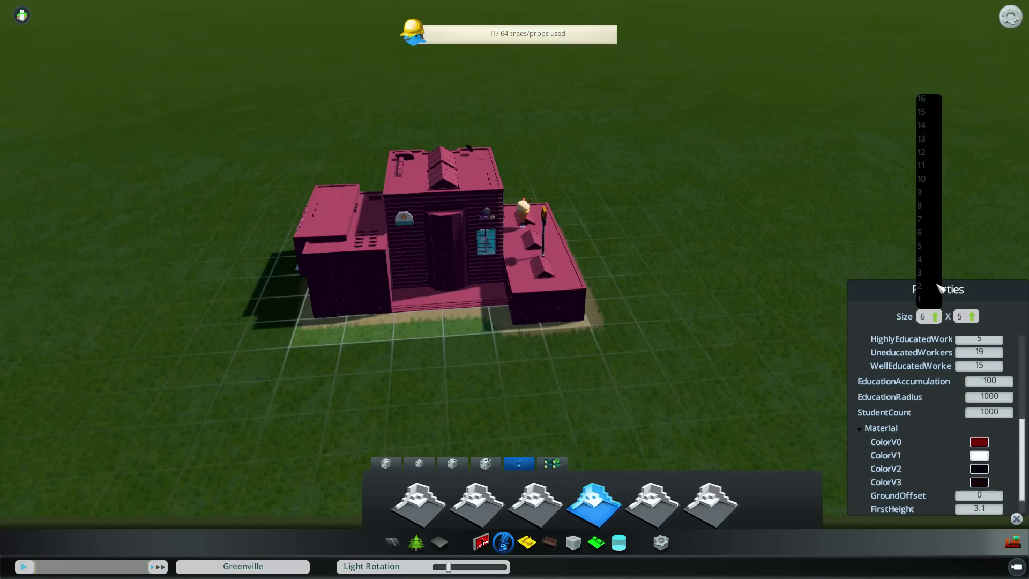
left_click(922, 165)
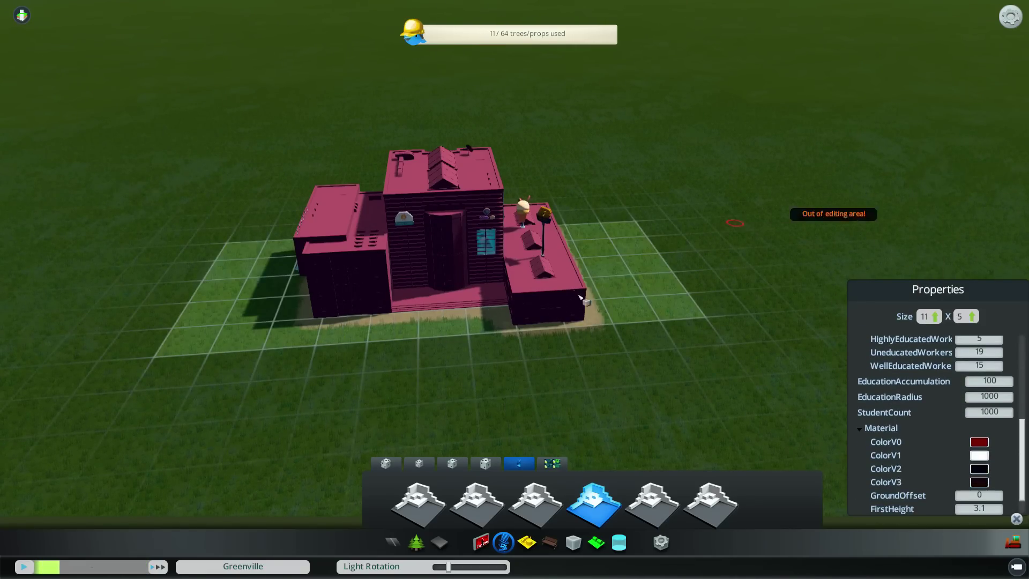
middle_click_drag(388, 368, 531, 510)
- Place a merry-go-round and two round sandboxes on the ground beside the wing with the noodle billboard
key("a")
left_click(549, 542)
scroll(400, 426, "up", 3)
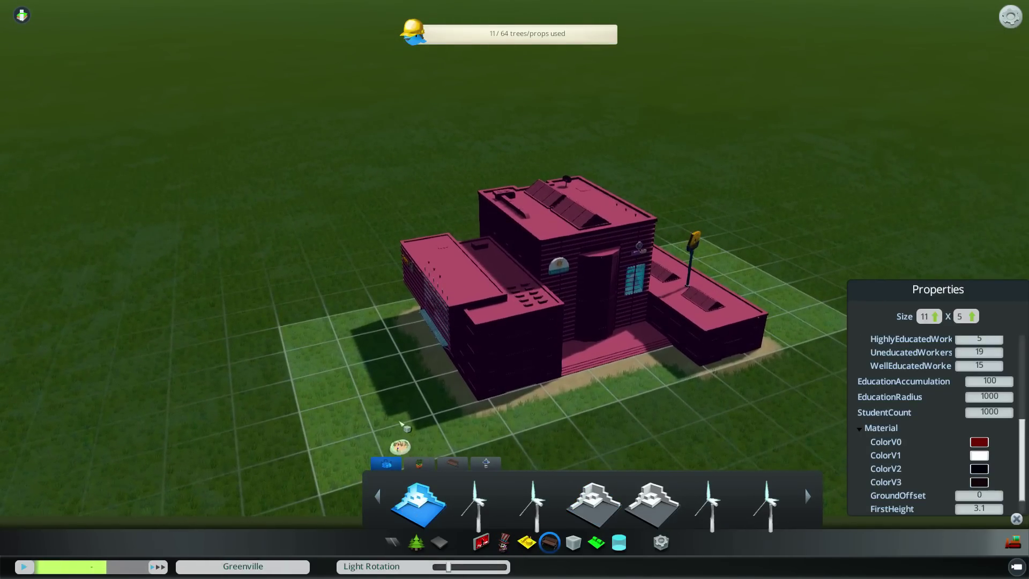
left_click(384, 401)
scroll(385, 401, "up", 3)
middle_click_drag(385, 401, 713, 482)
key("s")
key("s")
scroll(499, 213, "up", 2)
key("w")
middle_click_drag(498, 213, 506, 519)
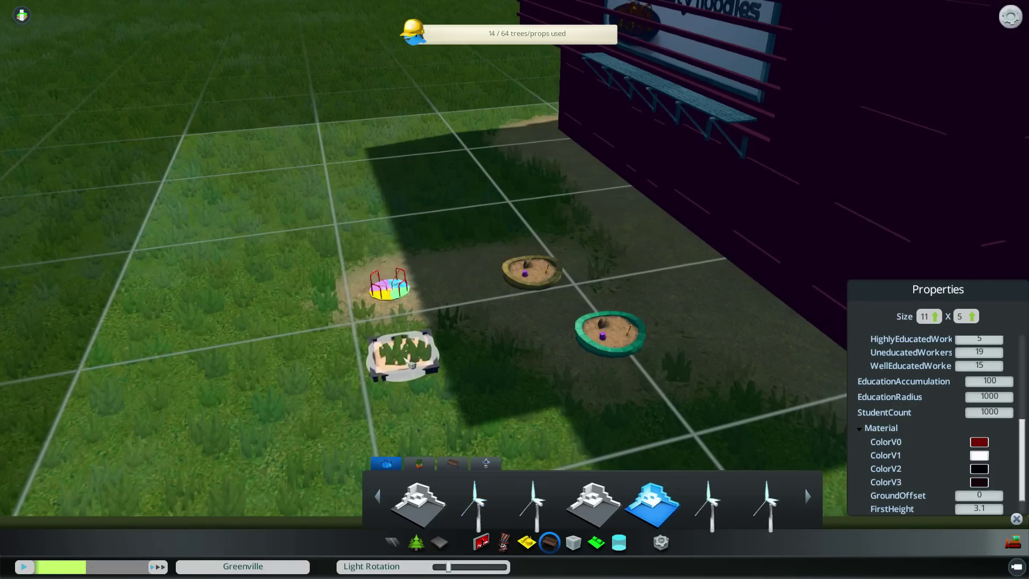
- Add a square sandbox and a yellow and blue seesaw in a row beside the merry-go-round
key("s")
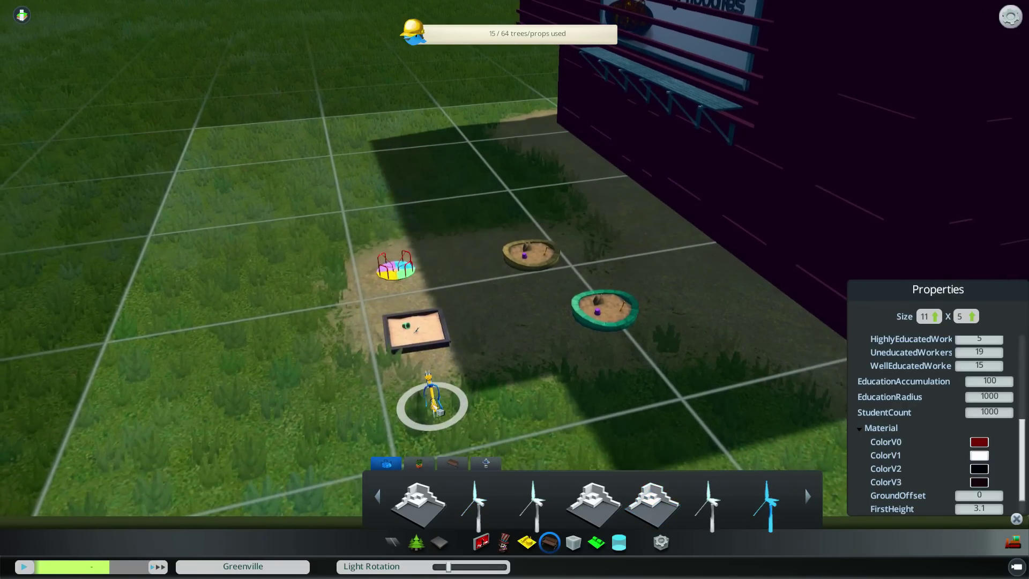
scroll(611, 391, "down", 3)
middle_click_drag(499, 363, 590, 364)
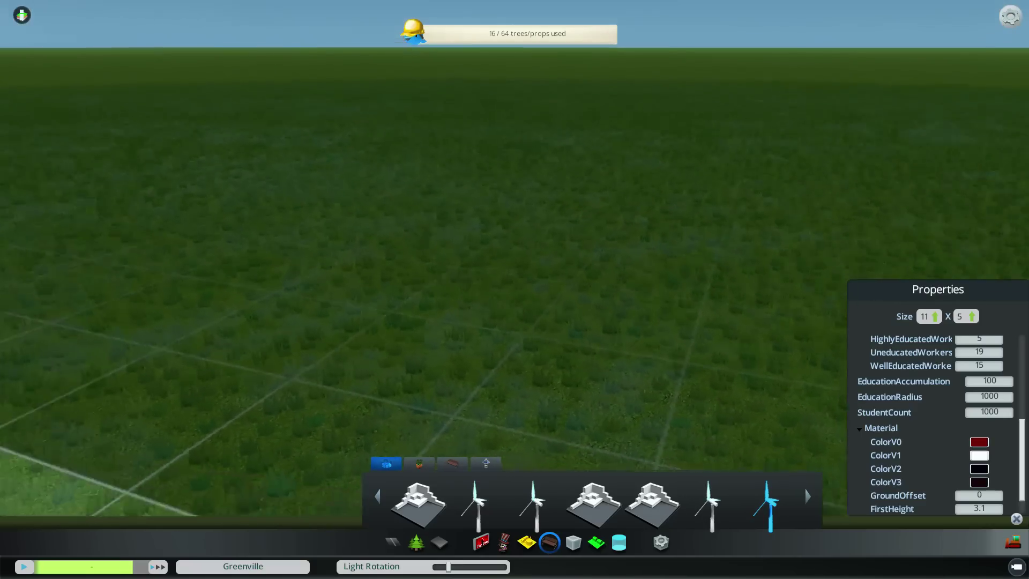
middle_click_drag(477, 268, 528, 295)
scroll(528, 294, "up", 2)
key("s")
key("a")
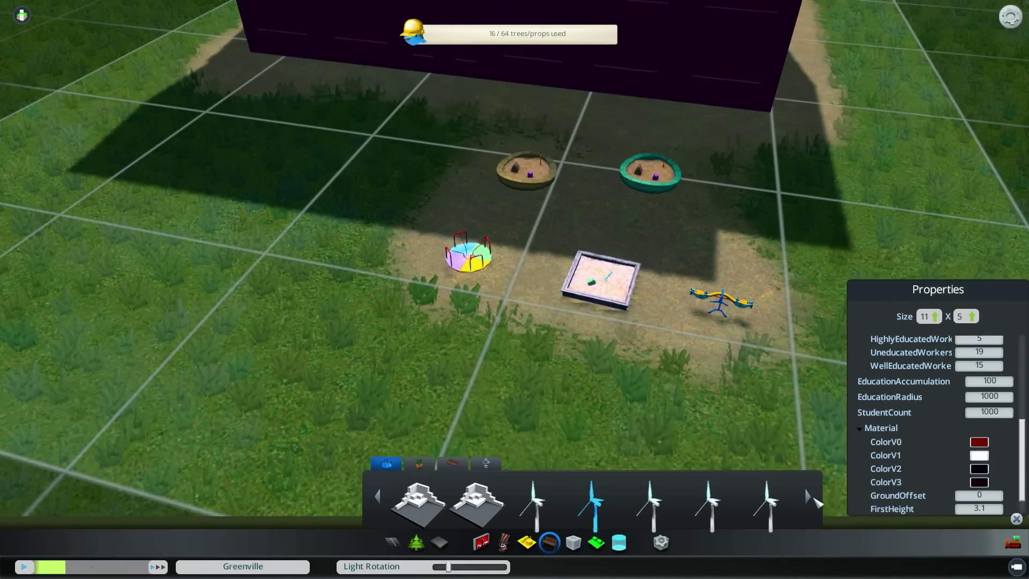
- Place a small brown seesaw between the first merry-go-round and the far end of the shaded wing
middle_click_drag(363, 191, 642, 487)
key("a")
scroll(529, 290, "down", 2)
key("s")
key("a")
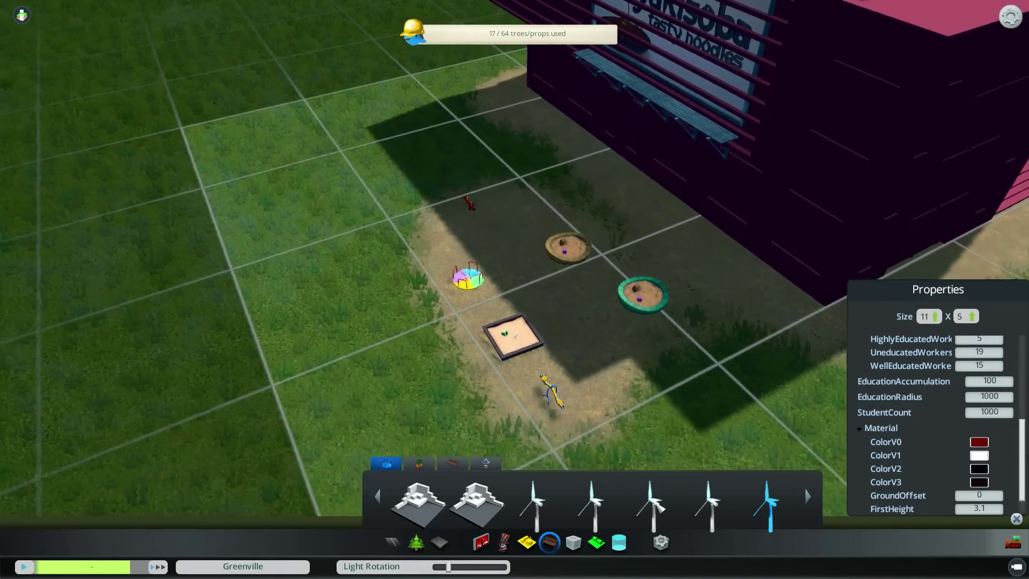
- Fill the playground with eight colorful merry-go-rounds, three small pedestal fountains and two large tiered fountains
middle_click_drag(568, 306, 541, 287)
key("a")
key("s")
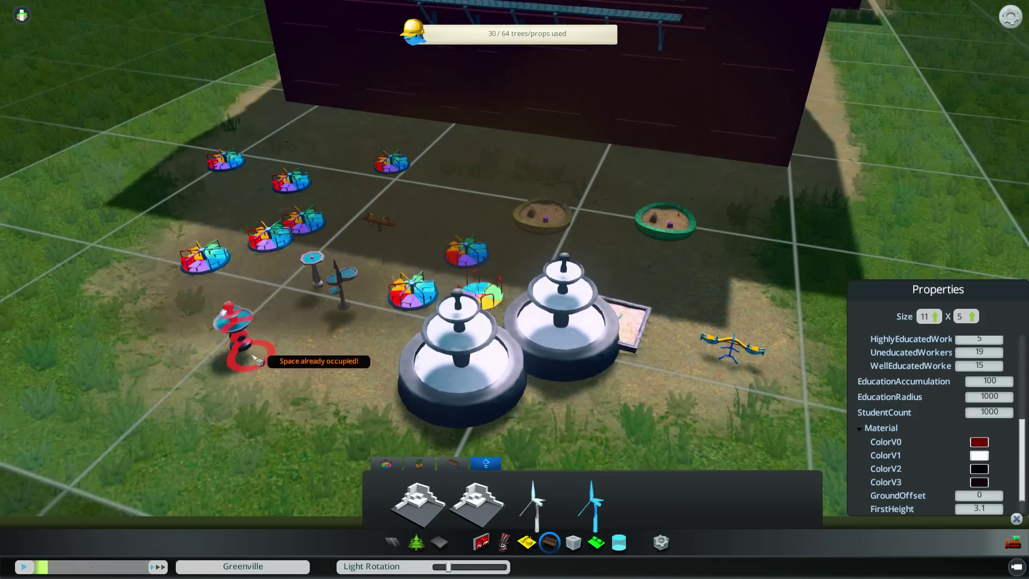
- Examine the finished school with its playground, roof and front facade from several angles and distances
scroll(556, 363, "down", 3)
middle_click_drag(556, 363, 482, 311)
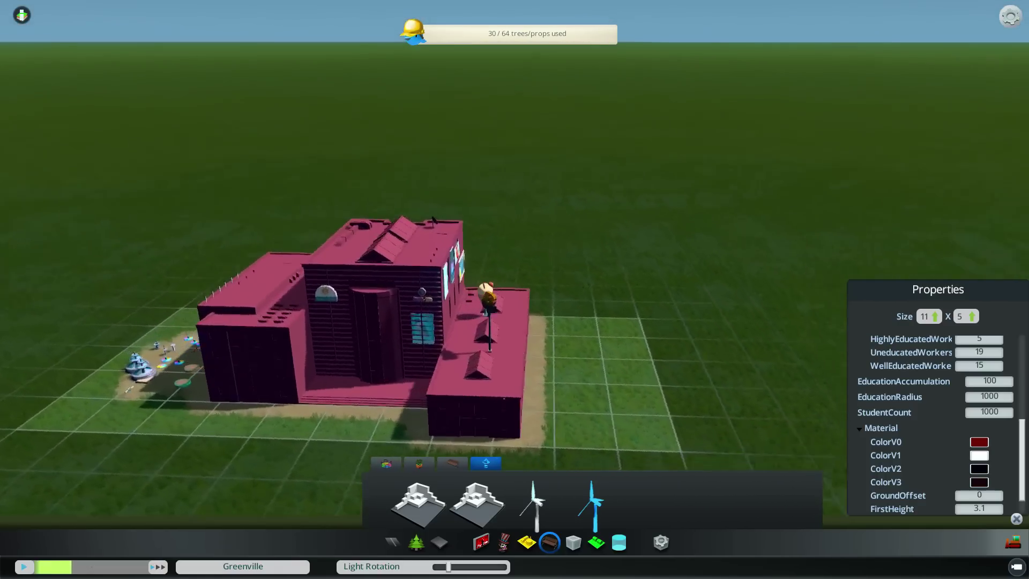
middle_click_drag(433, 220, 519, 294)
scroll(476, 276, "up", 3)
key("a")
scroll(445, 243, "down", 3)
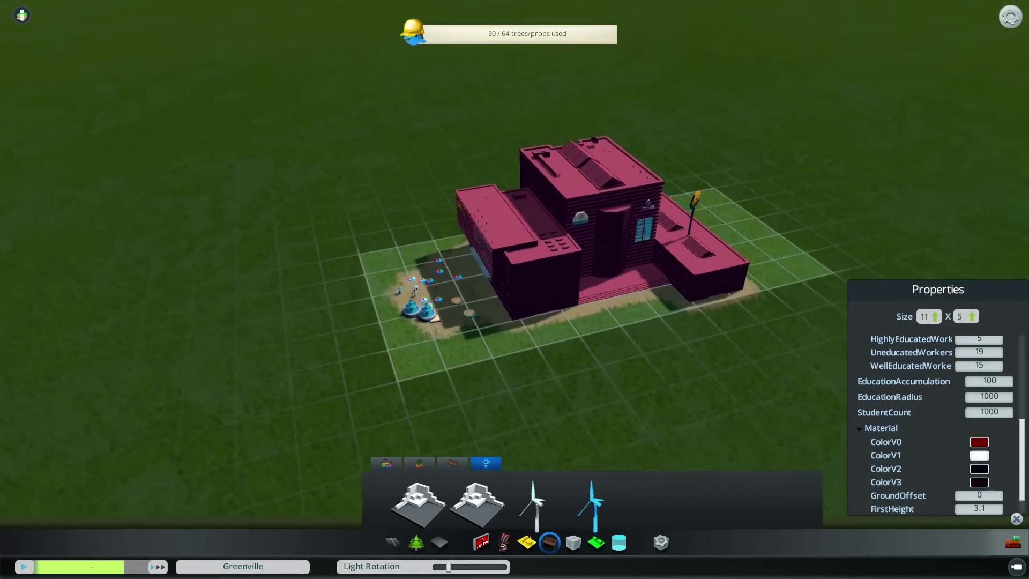
scroll(528, 225, "up", 3)
scroll(514, 290, "up", 2)
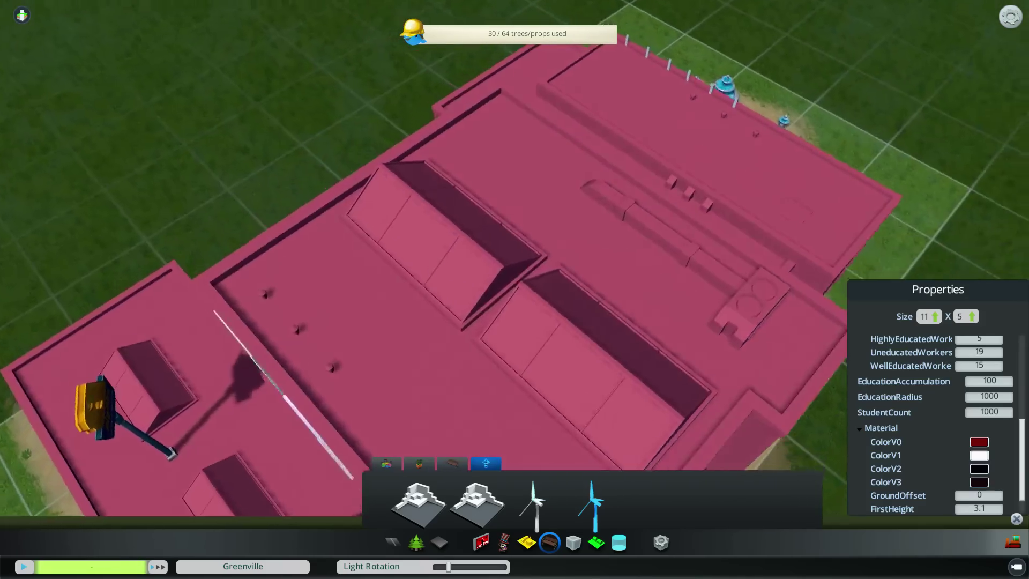
key("d")
key("s")
middle_click_drag(670, 279, 546, 226)
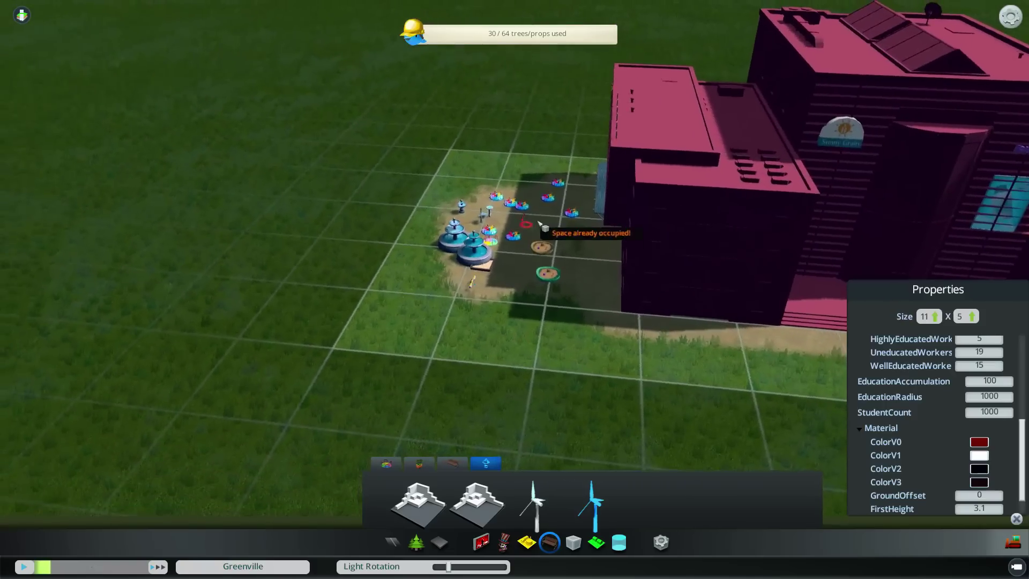
key("d")
key("w")
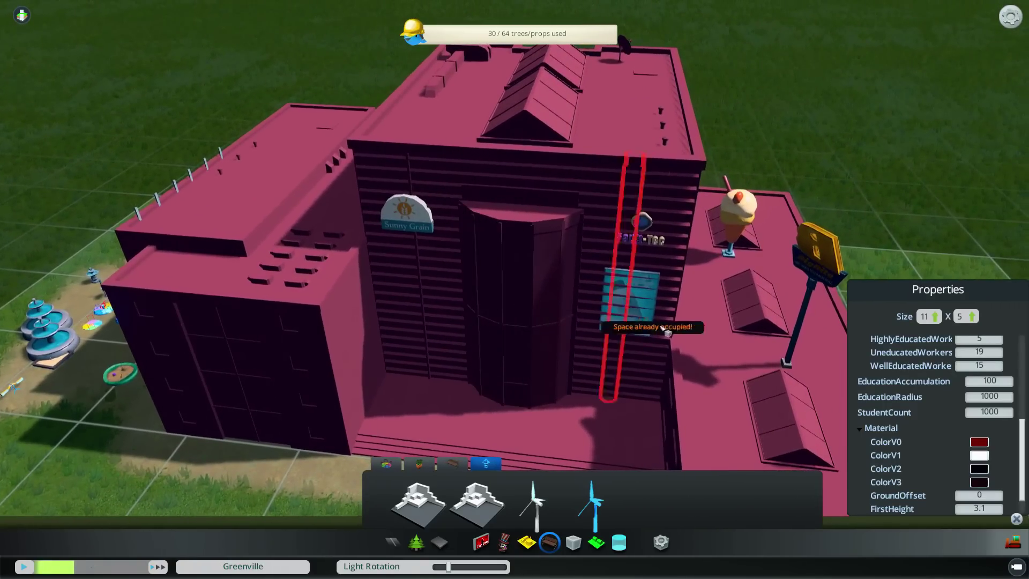
scroll(590, 354, "down", 10)
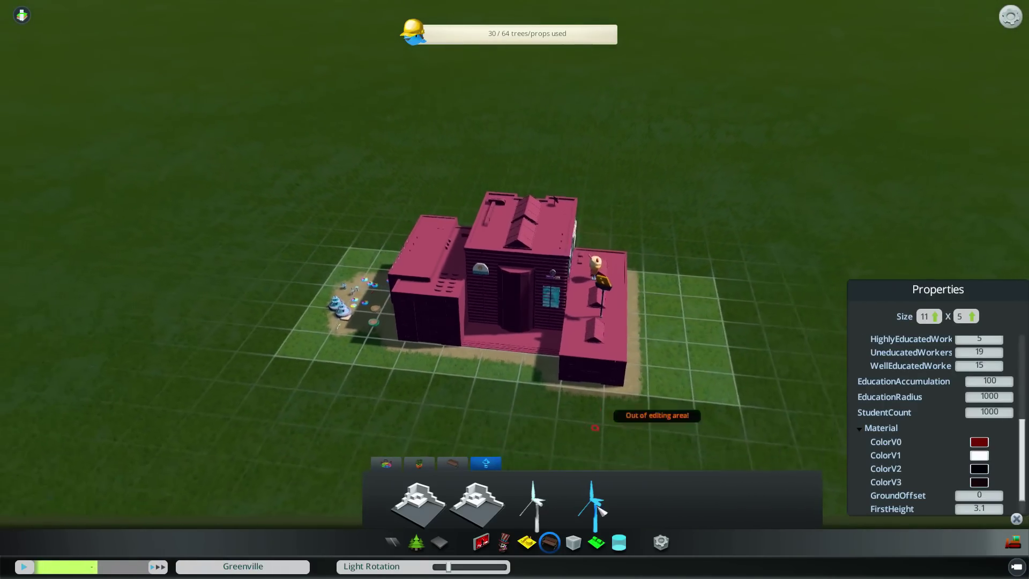
- Leave prop placement and open the pause menu of the asset editor
key("Escape")
key("Escape")
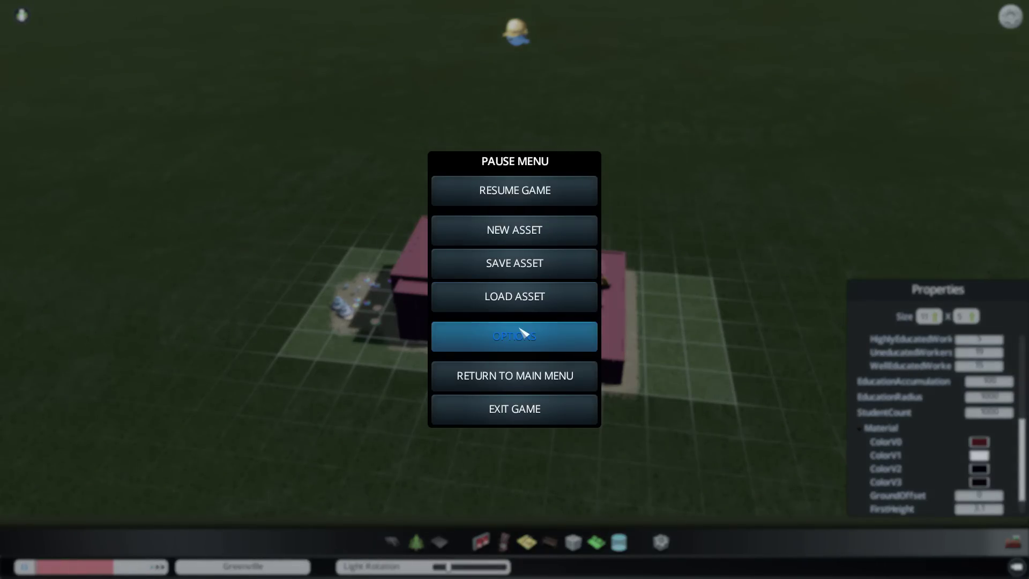